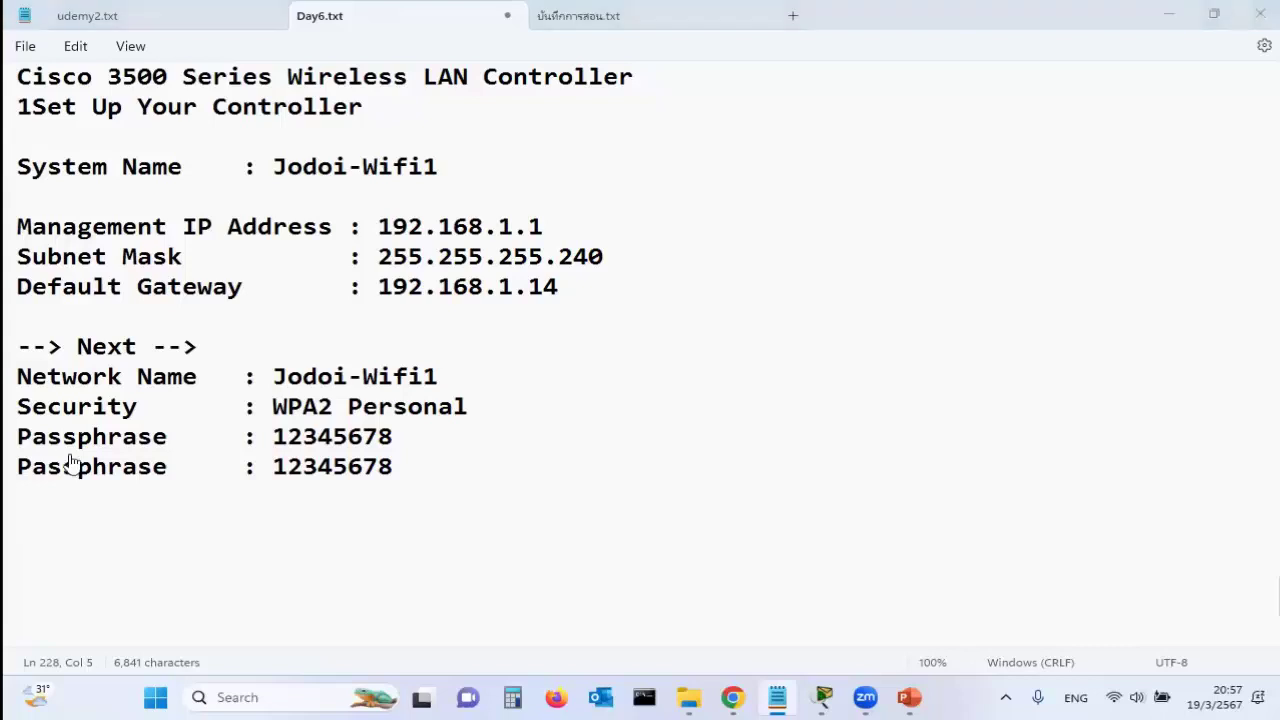
Enter the Jodoi-Wifi1 employee passphrase and confirm it in the second field
{"action": "left_click", "coordinate": [602, 465]}
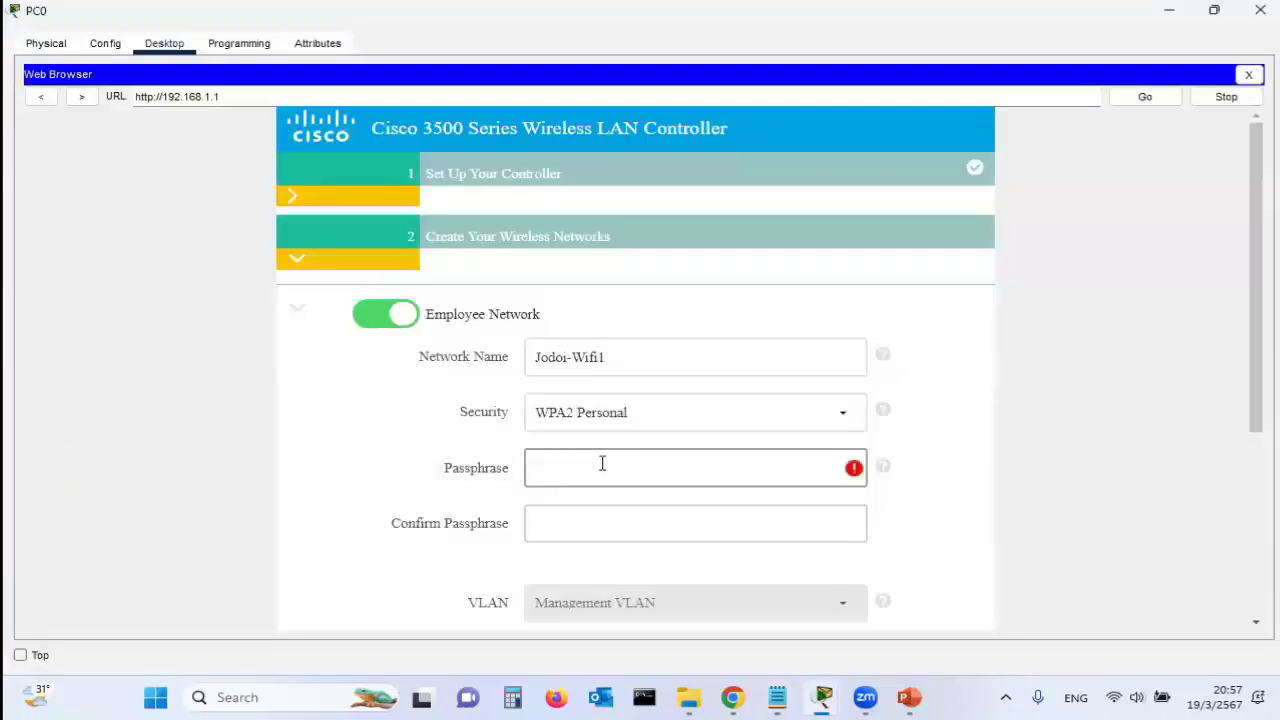
{"action": "type", "text": "cisco123"}
{"action": "left_click", "coordinate": [610, 528]}
{"action": "type", "text": "cisco123"}
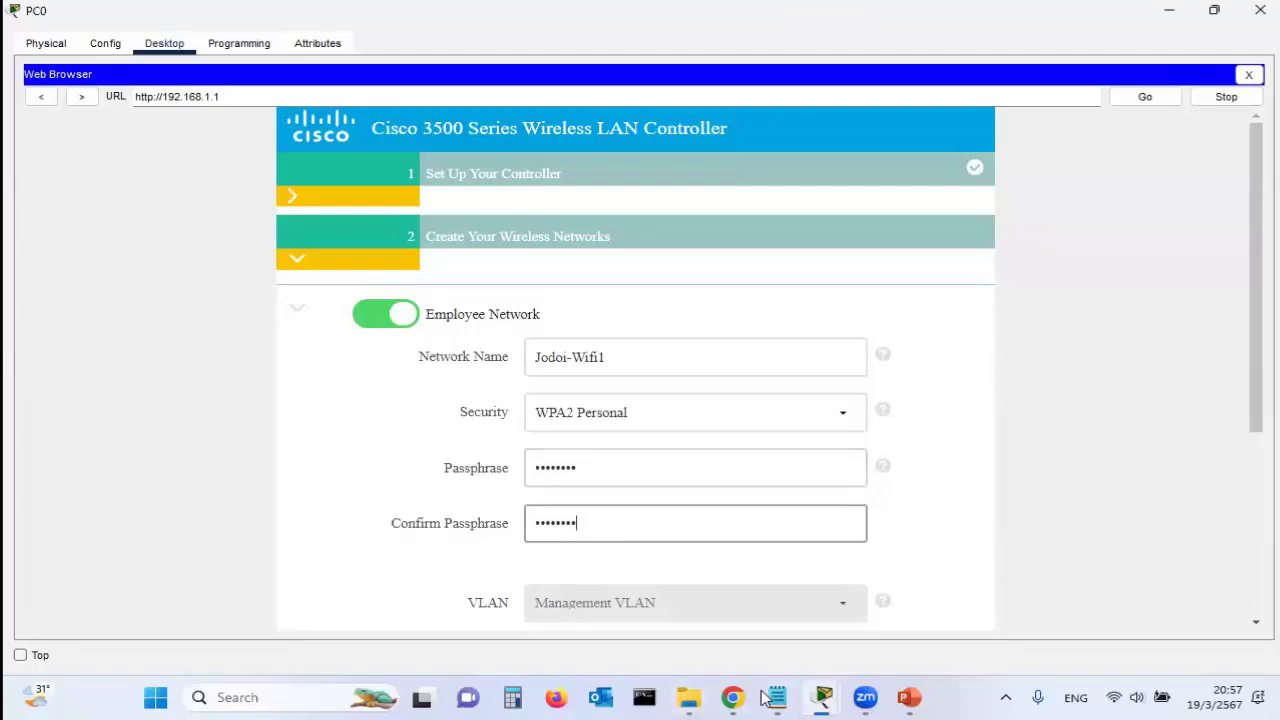
{"action": "left_click", "coordinate": [778, 697]}
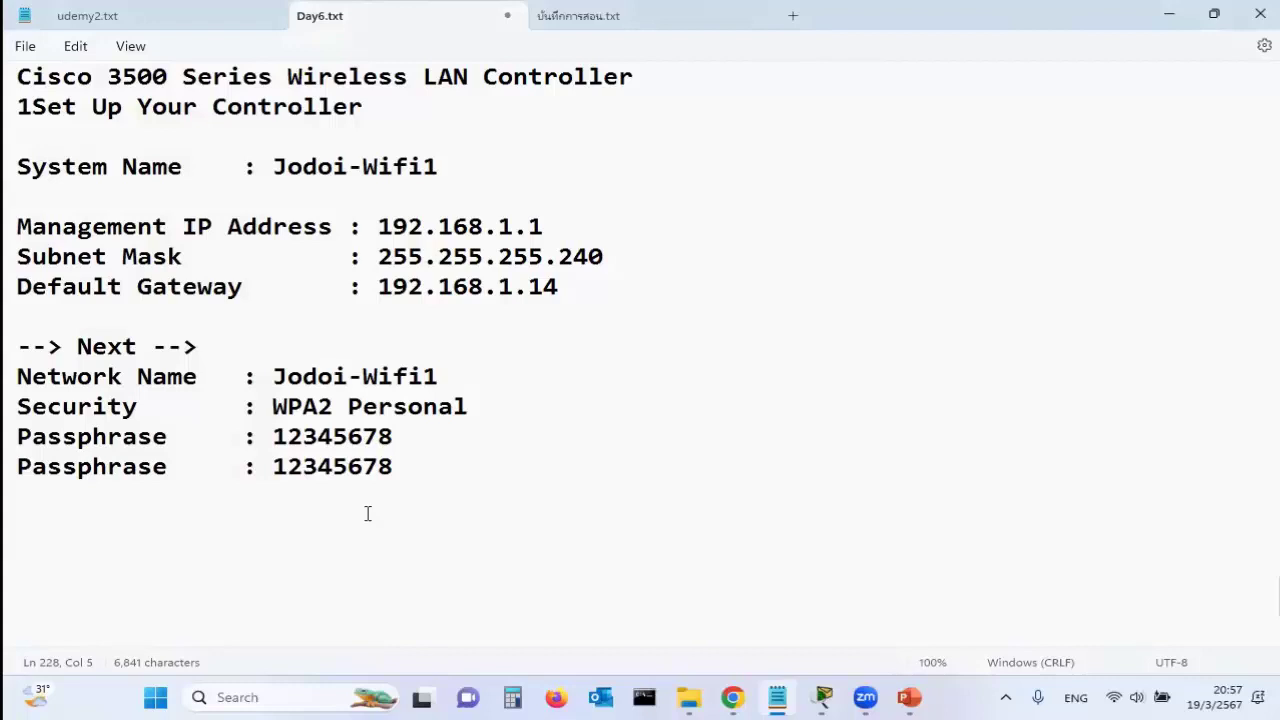
{"action": "key", "text": "alt+Tab"}
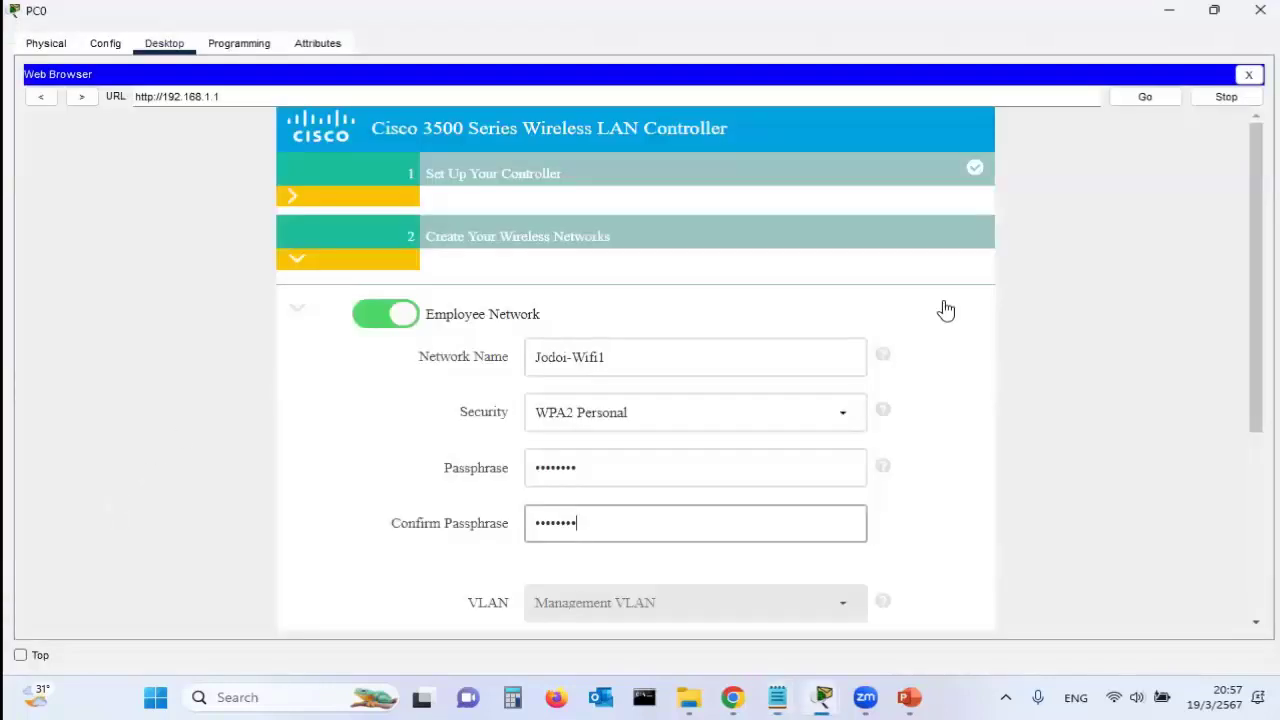
Advance through the advanced settings and summary pages, then apply the controller configuration and confirm the reboot
{"action": "left_click_drag", "start_coordinate": [1262, 402], "coordinate": [1260, 638]}
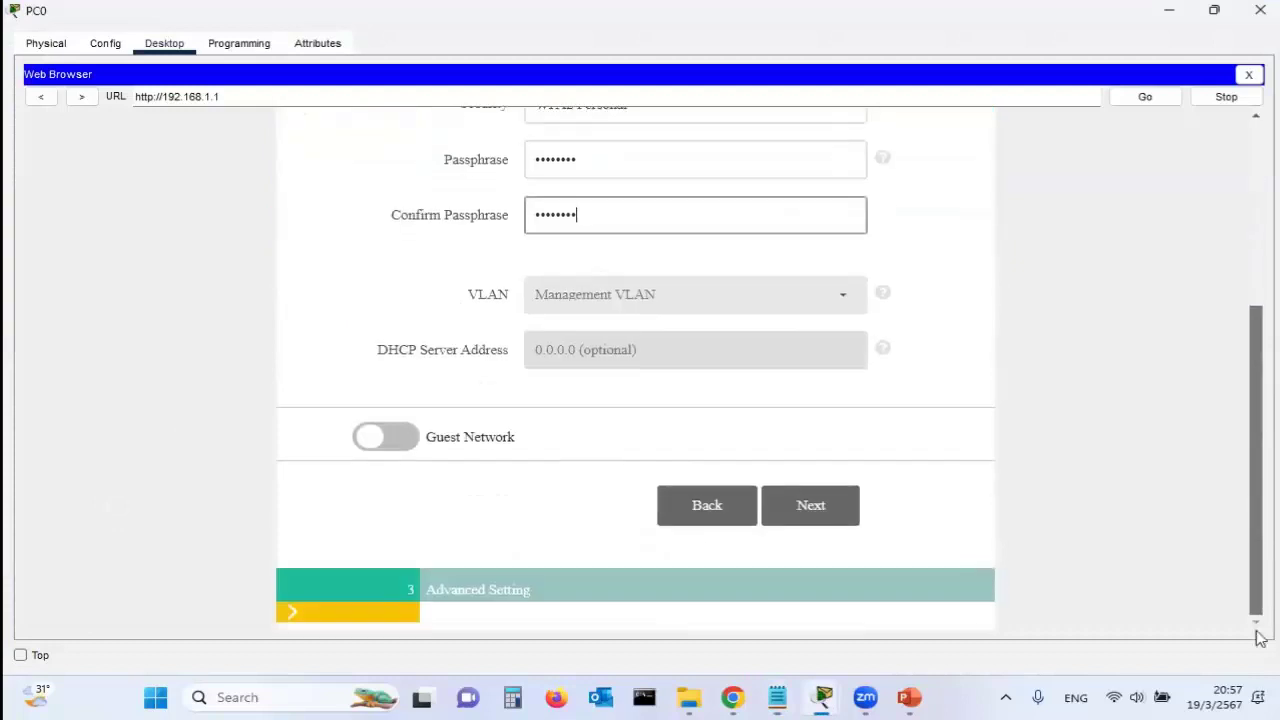
{"action": "left_click", "coordinate": [814, 512]}
{"action": "left_click", "coordinate": [812, 568]}
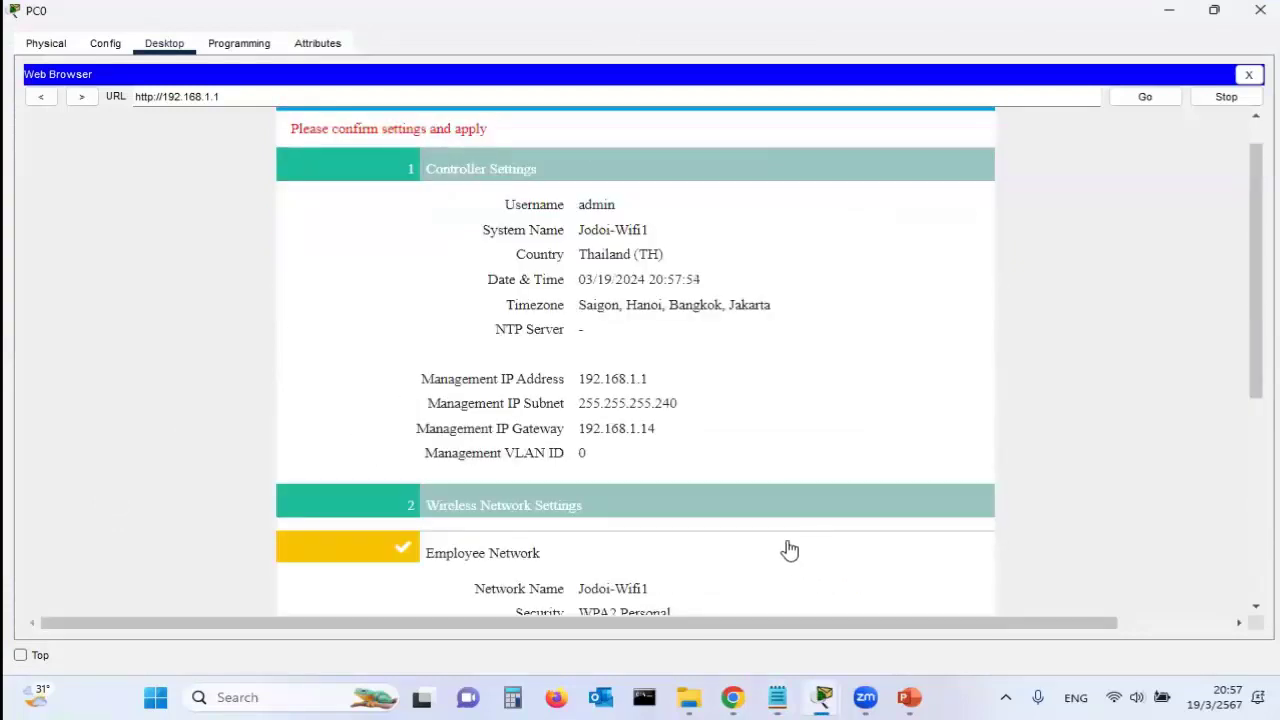
{"action": "left_click_drag", "start_coordinate": [1253, 357], "coordinate": [1234, 589]}
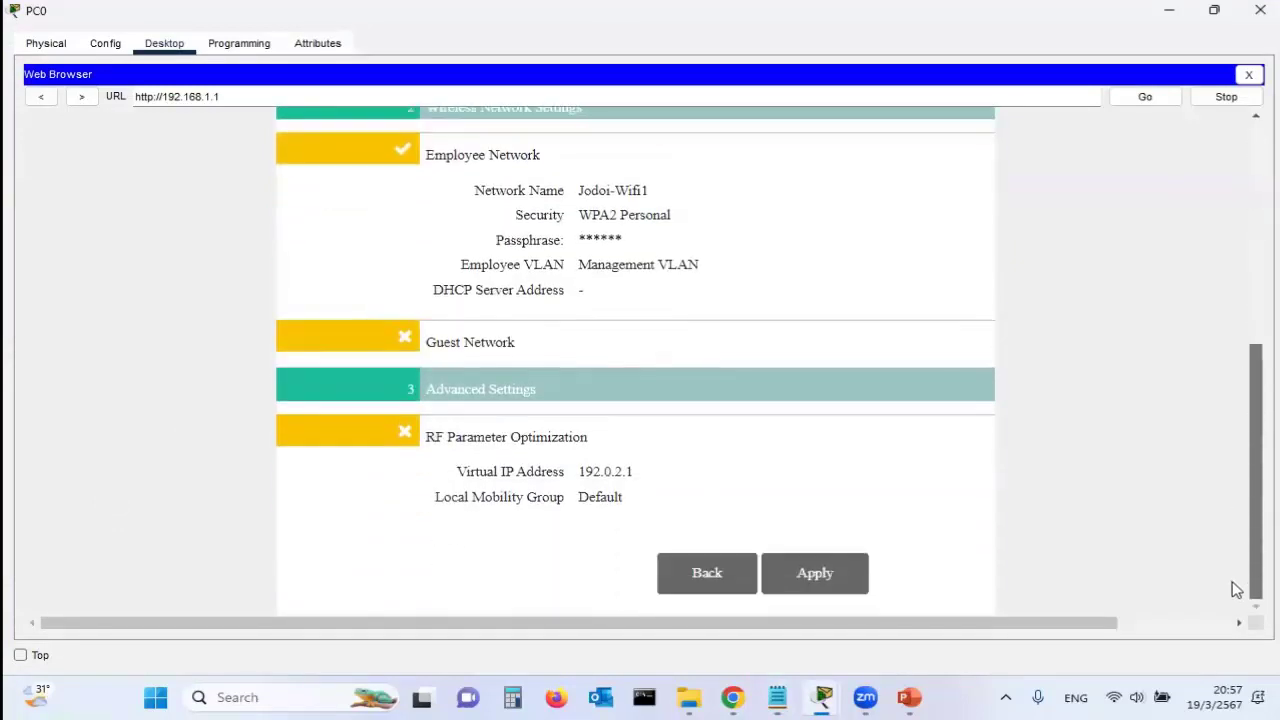
{"action": "left_click", "coordinate": [838, 576]}
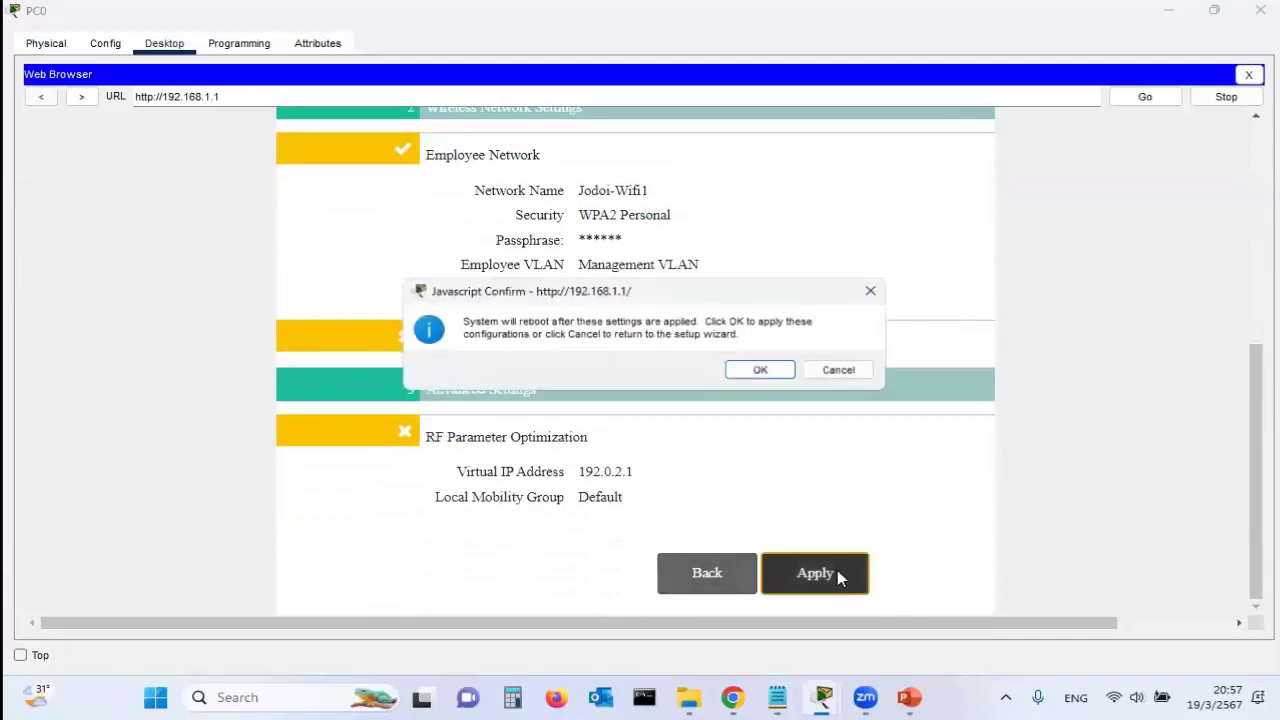
{"action": "left_click", "coordinate": [767, 370]}
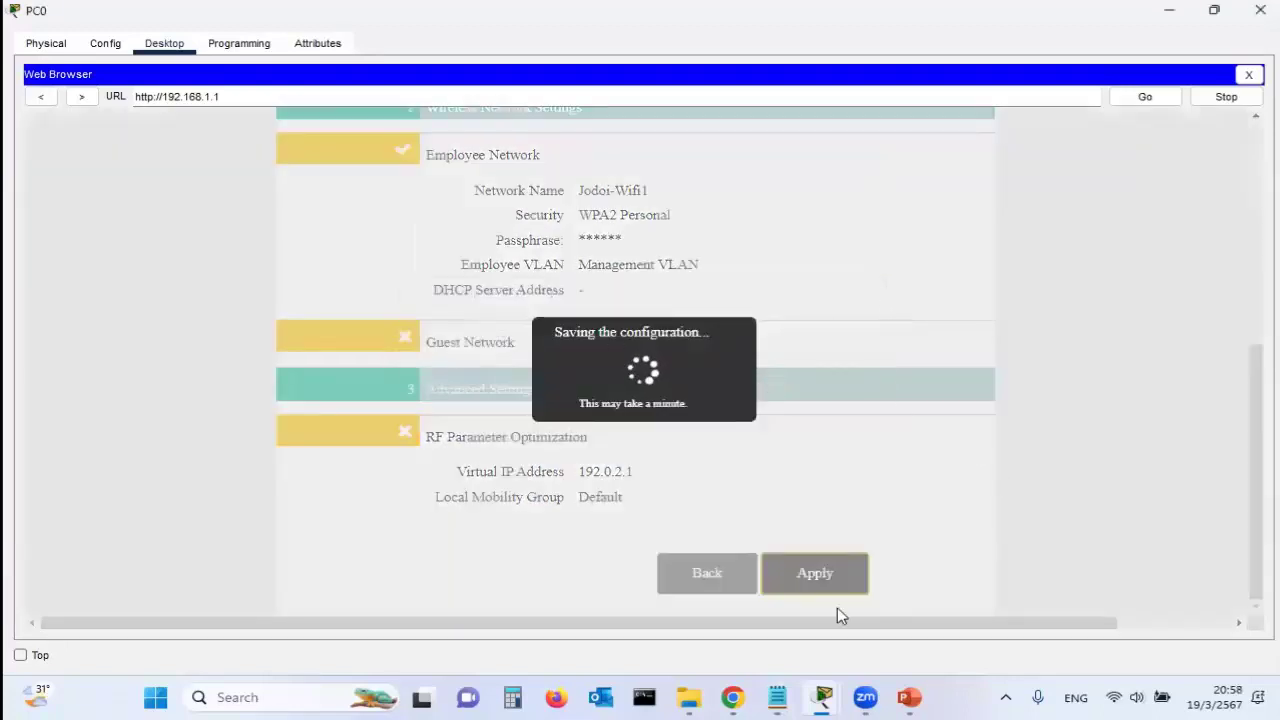
Below the passphrases in Day6.txt, add a line of two '--> Next -->' entries ending in 'Apply --> OK'
{"action": "key", "text": "alt+Tab"}
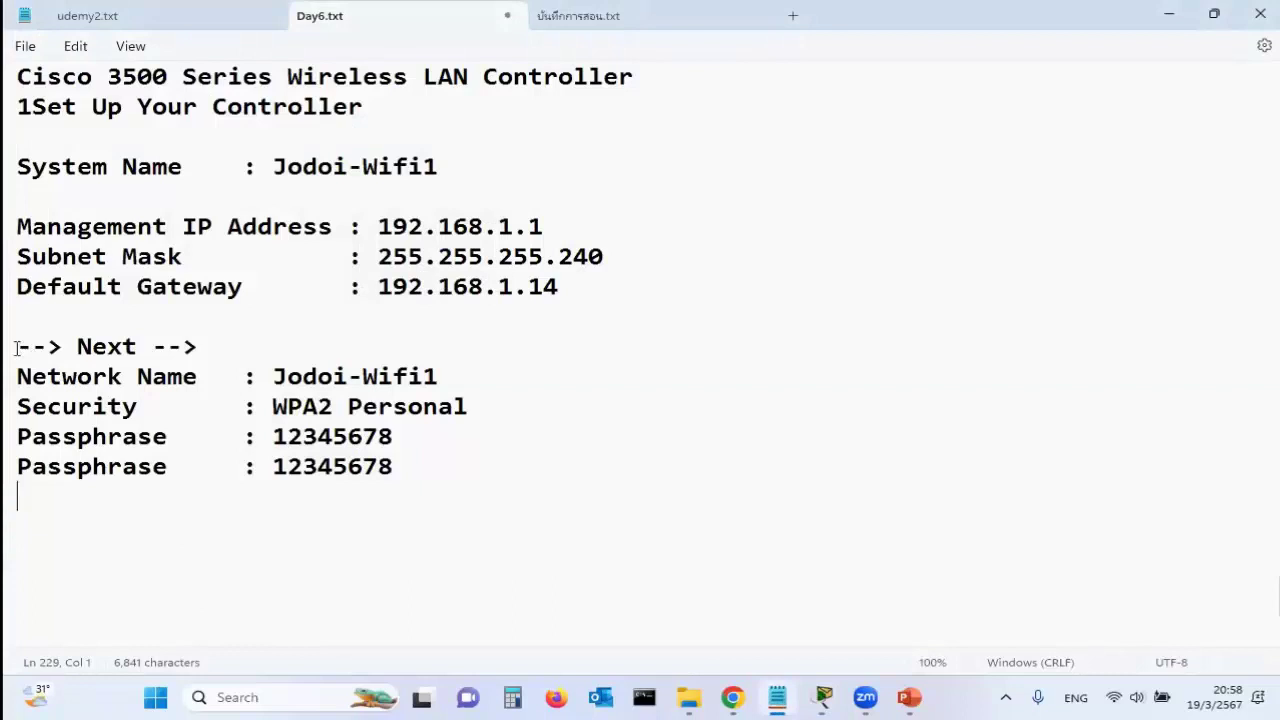
{"action": "left_click_drag", "start_coordinate": [17, 346], "coordinate": [218, 348]}
{"action": "key", "text": "ctrl+c"}
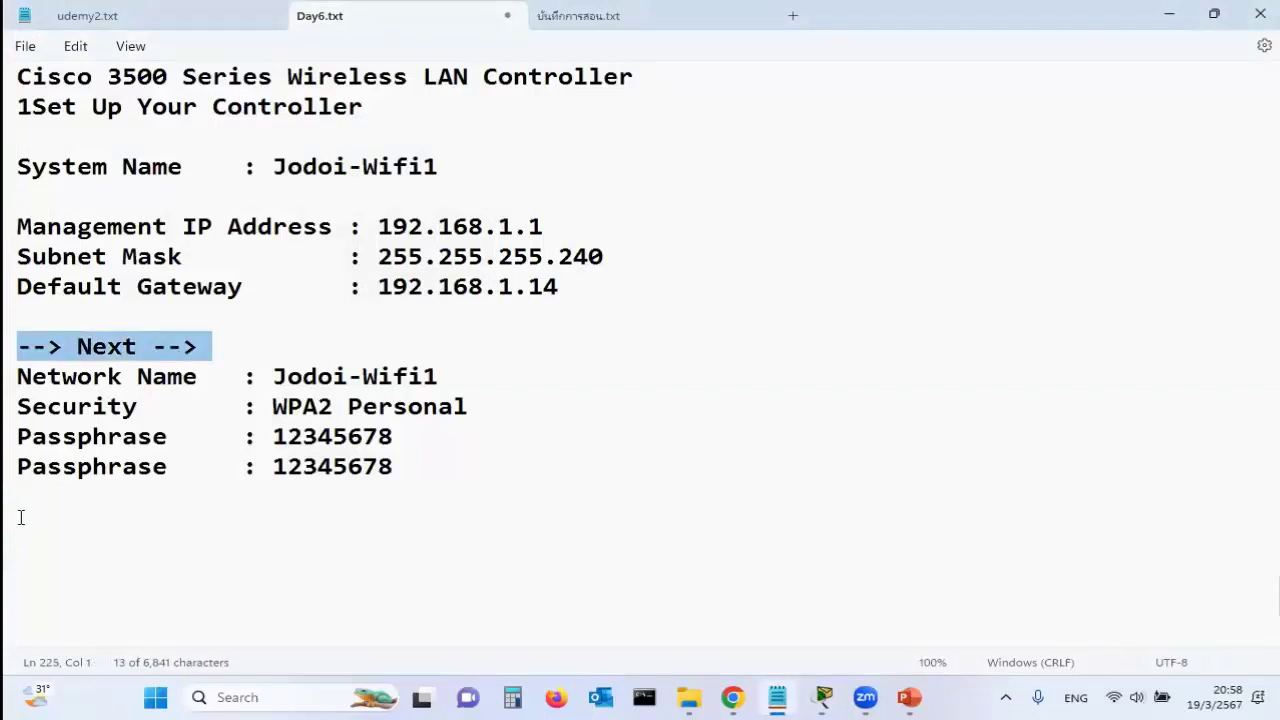
{"action": "left_click", "coordinate": [22, 522]}
{"action": "key", "text": "ctrl+v"}
{"action": "left_click", "coordinate": [215, 526]}
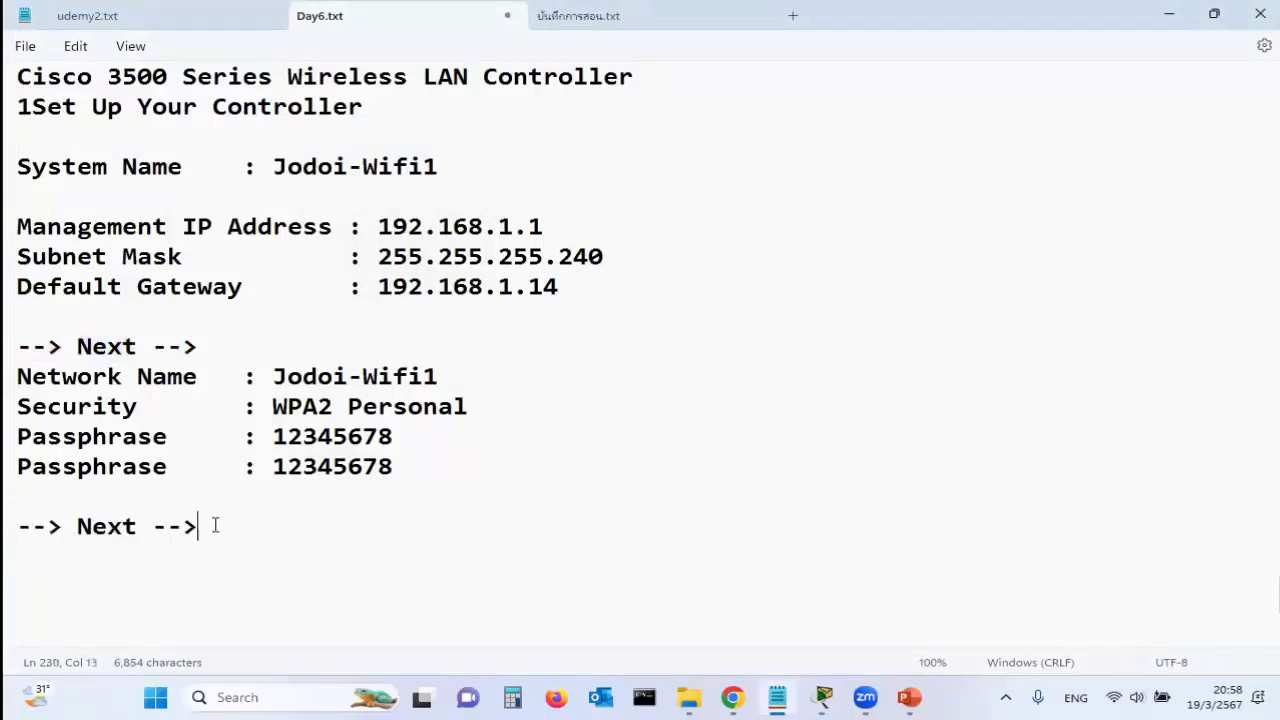
{"action": "key", "text": "ctrl+v"}
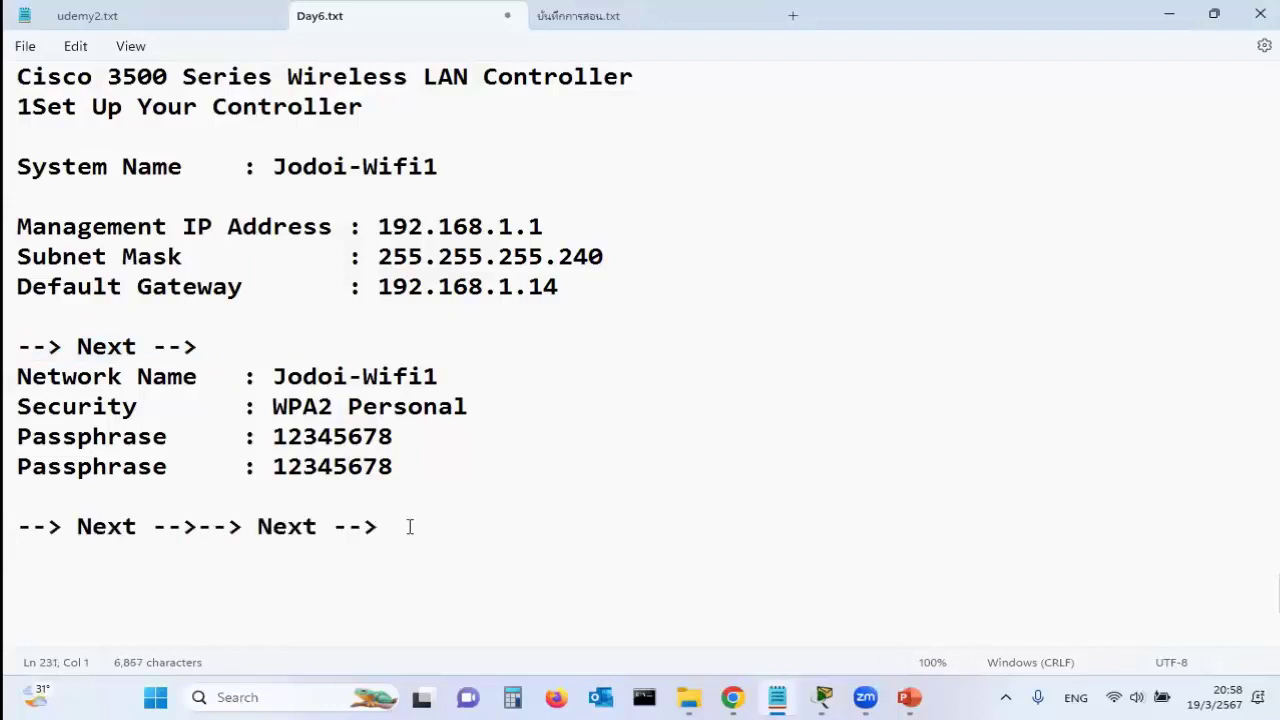
{"action": "left_click", "coordinate": [409, 527]}
{"action": "type", "text": "Apply  --> OK"}
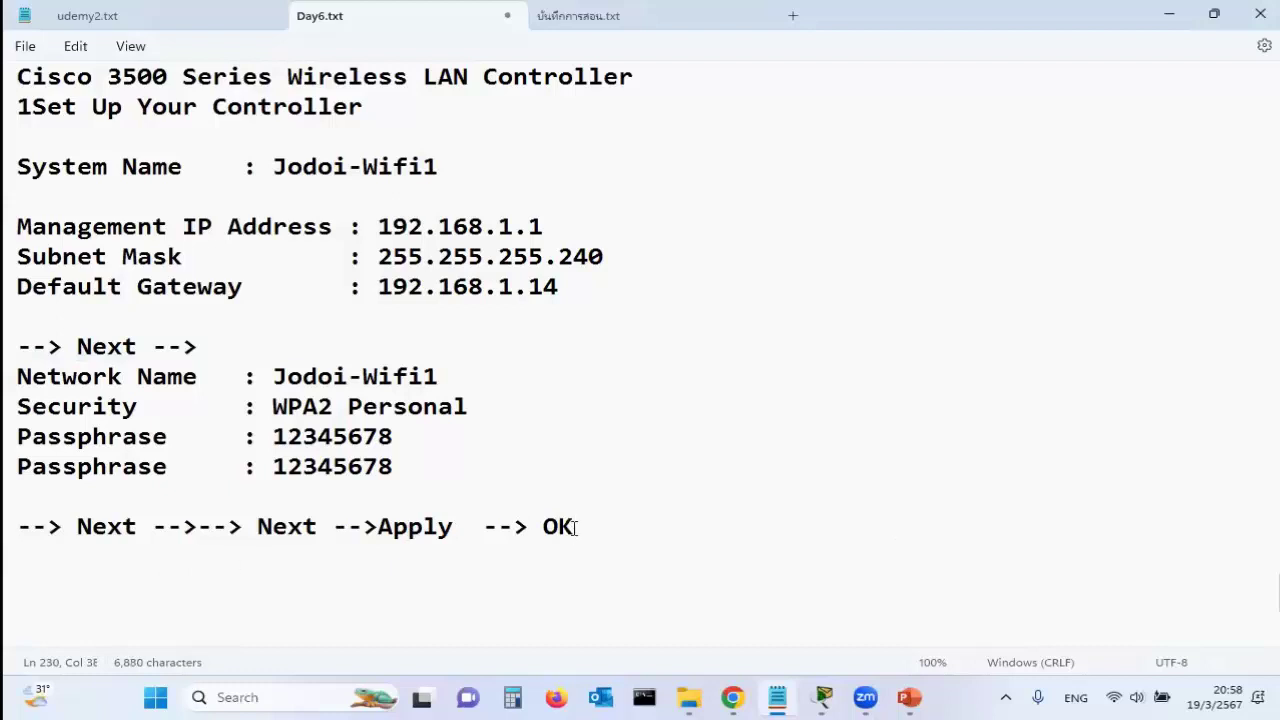
{"action": "mouse_move", "coordinate": [823, 697]}
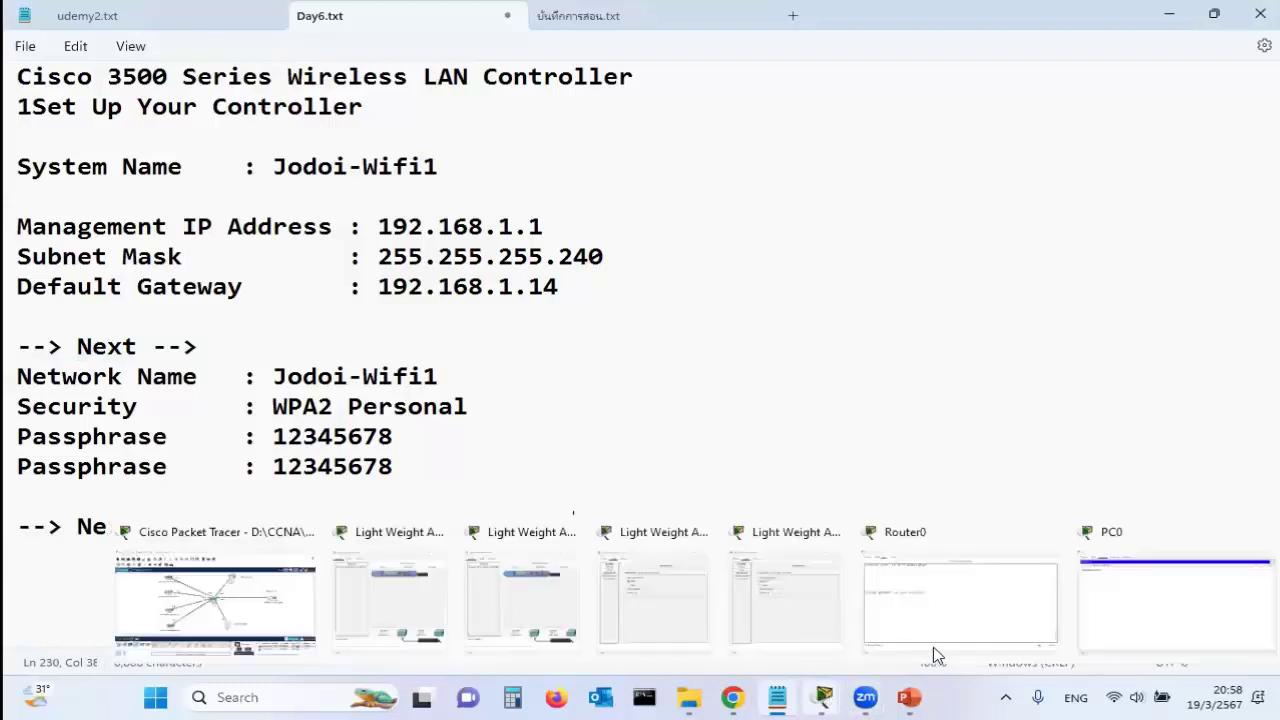
{"action": "left_click", "coordinate": [1146, 607]}
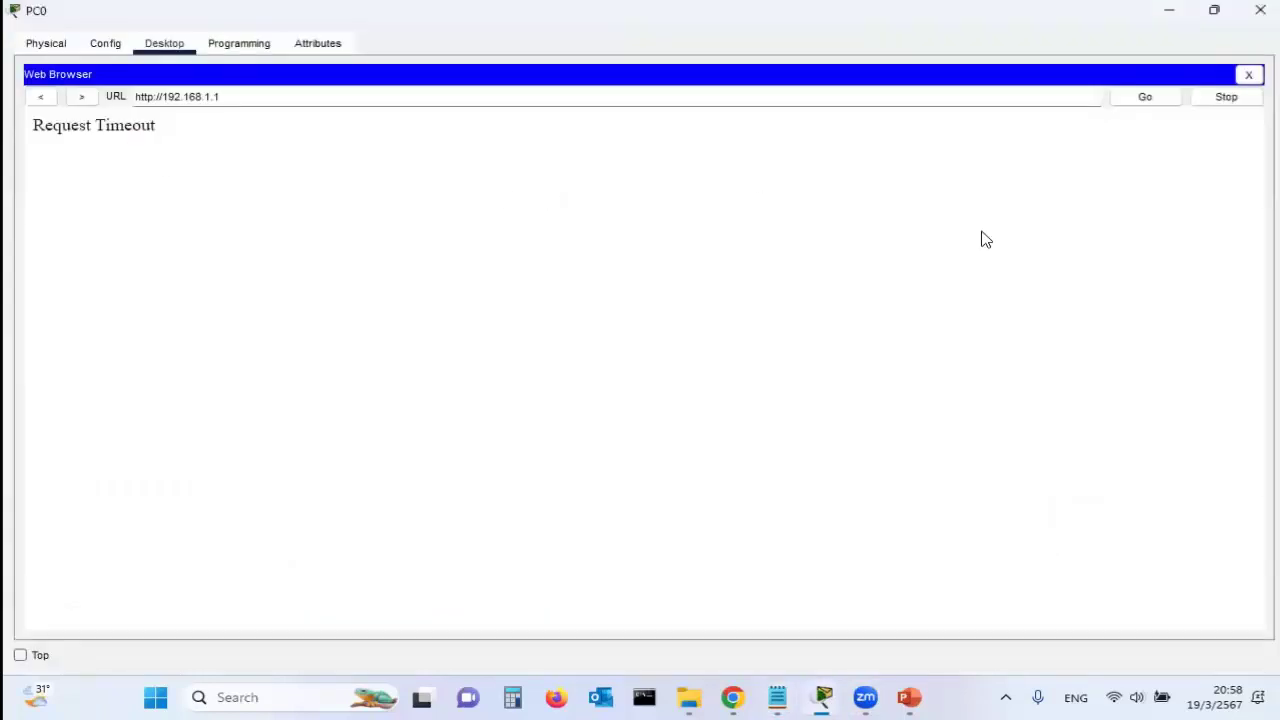
{"action": "left_click", "coordinate": [1249, 74]}
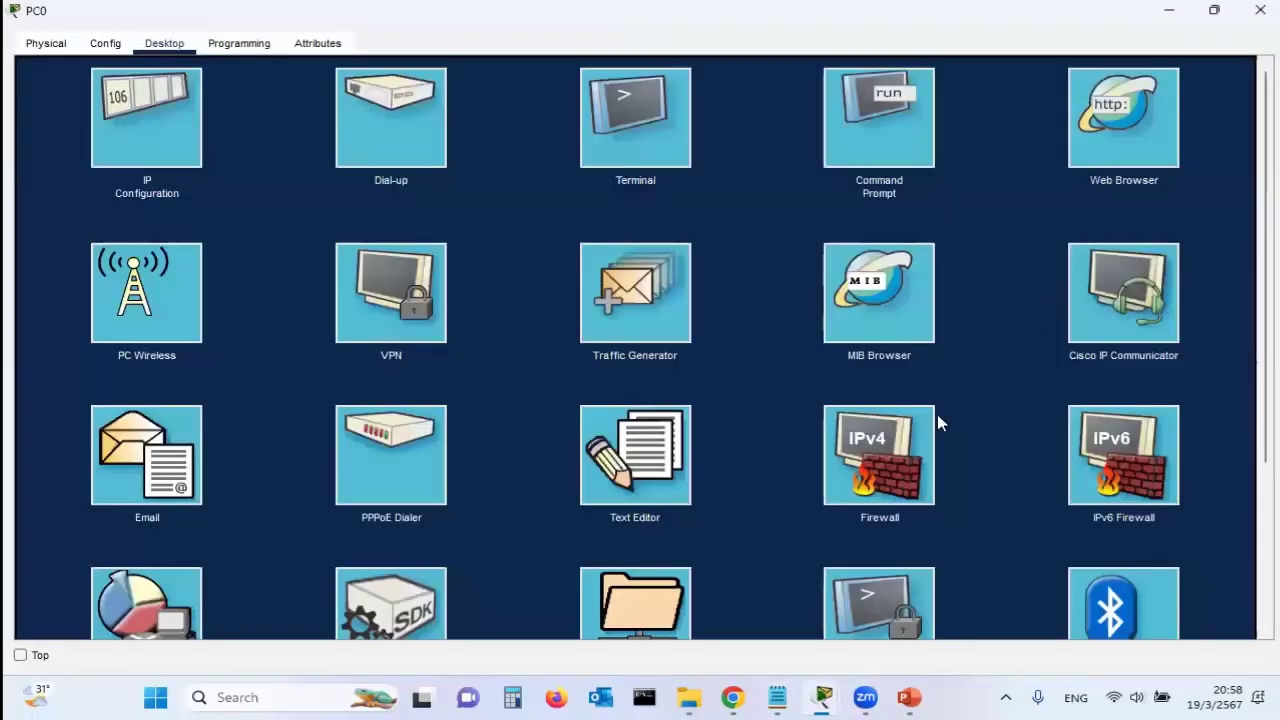
{"action": "left_click", "coordinate": [1140, 138]}
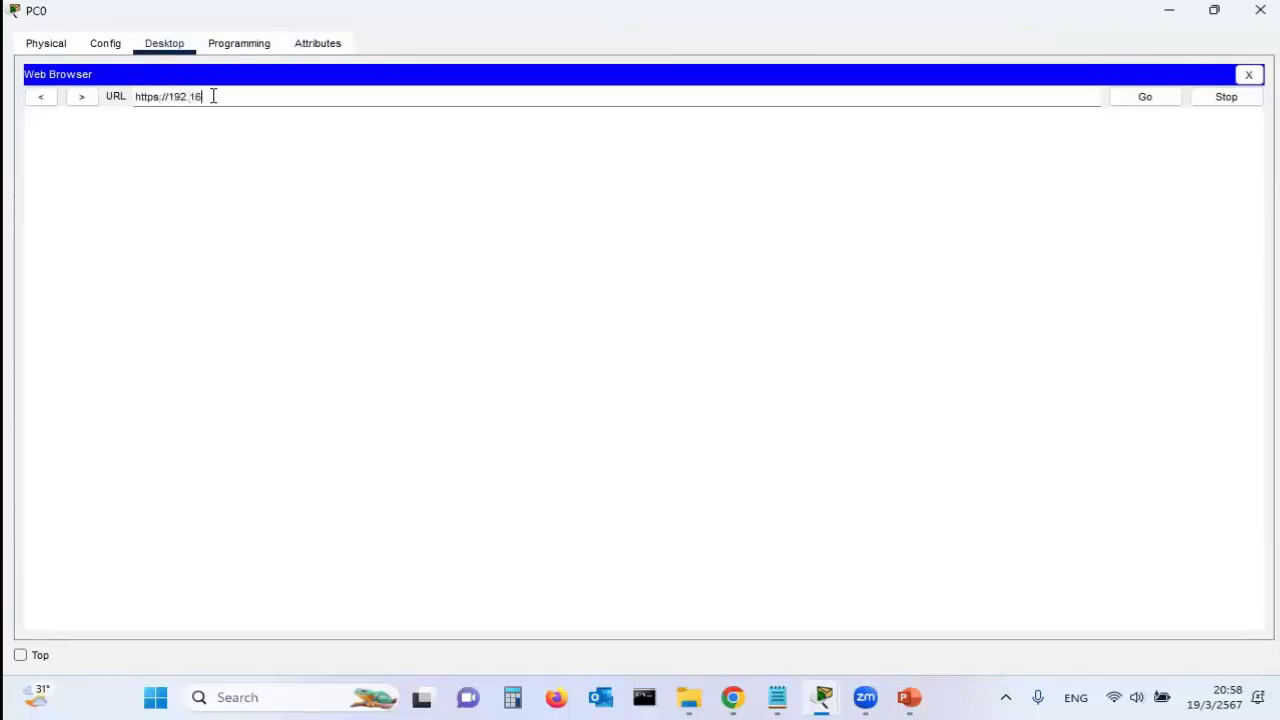
{"action": "key", "text": "Return"}
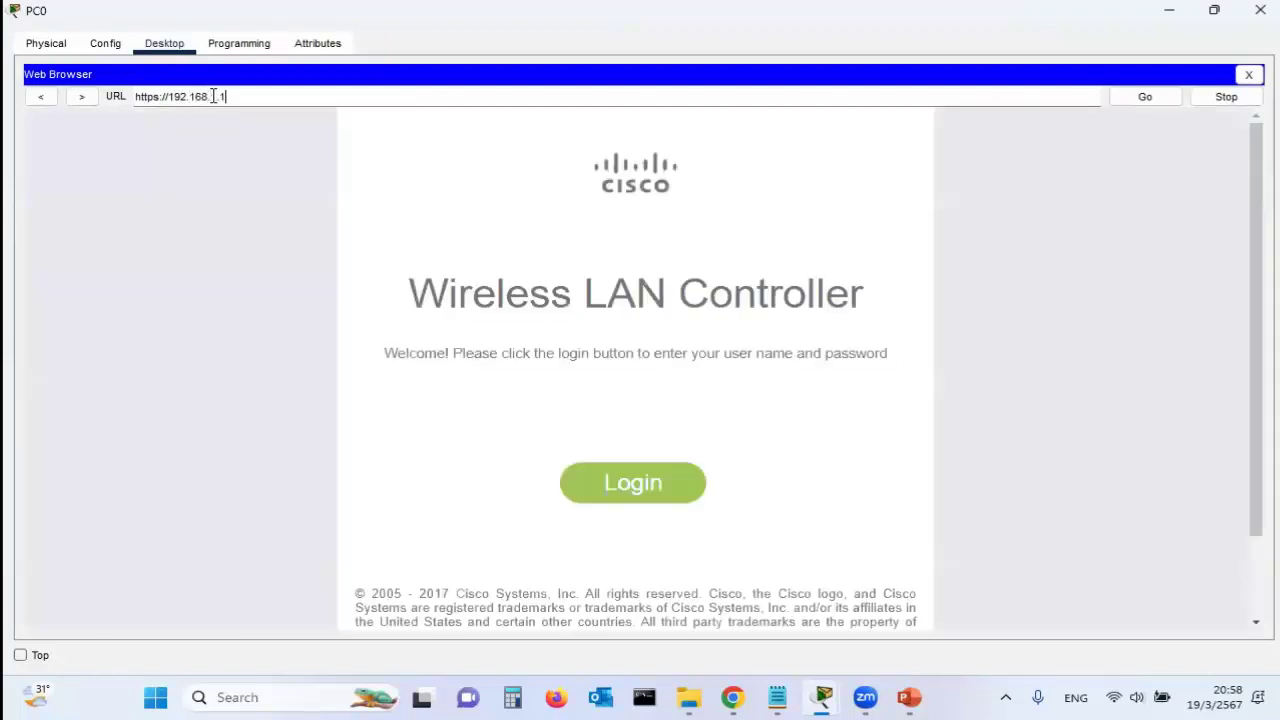
{"action": "double_click", "coordinate": [197, 96]}
{"action": "key", "text": "ctrl+a"}
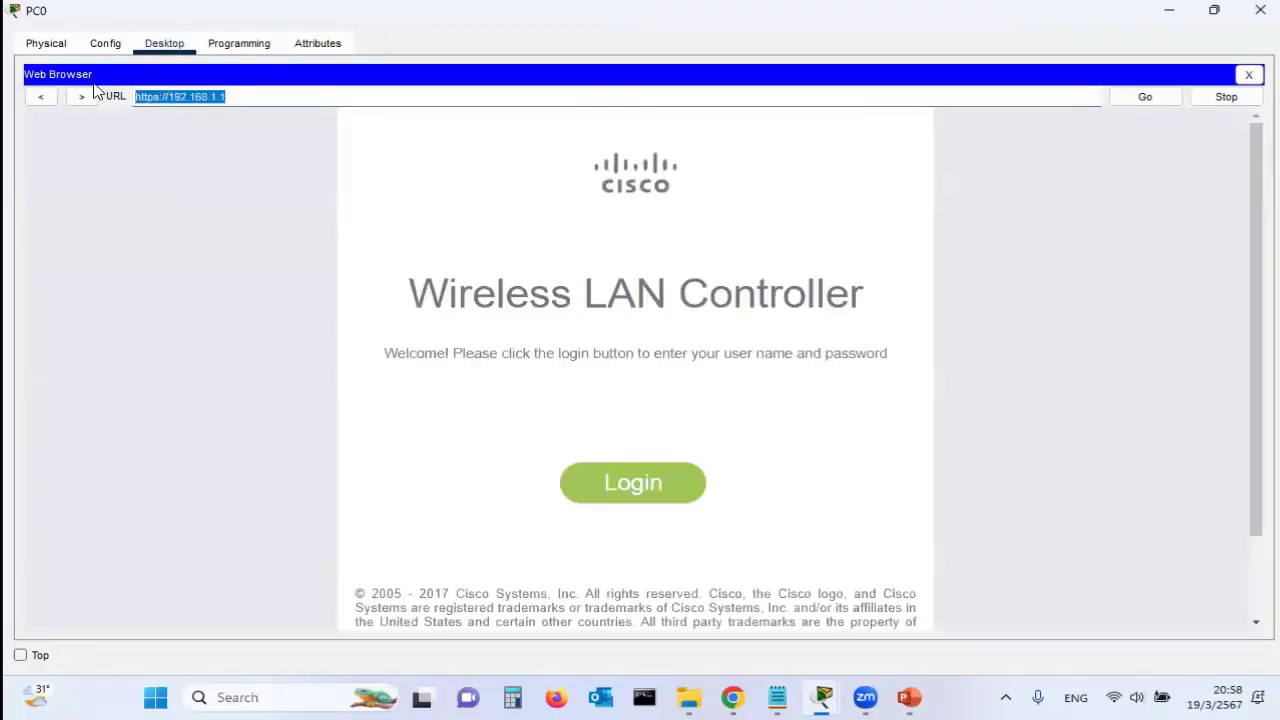
{"action": "key", "text": "ctrl+c"}
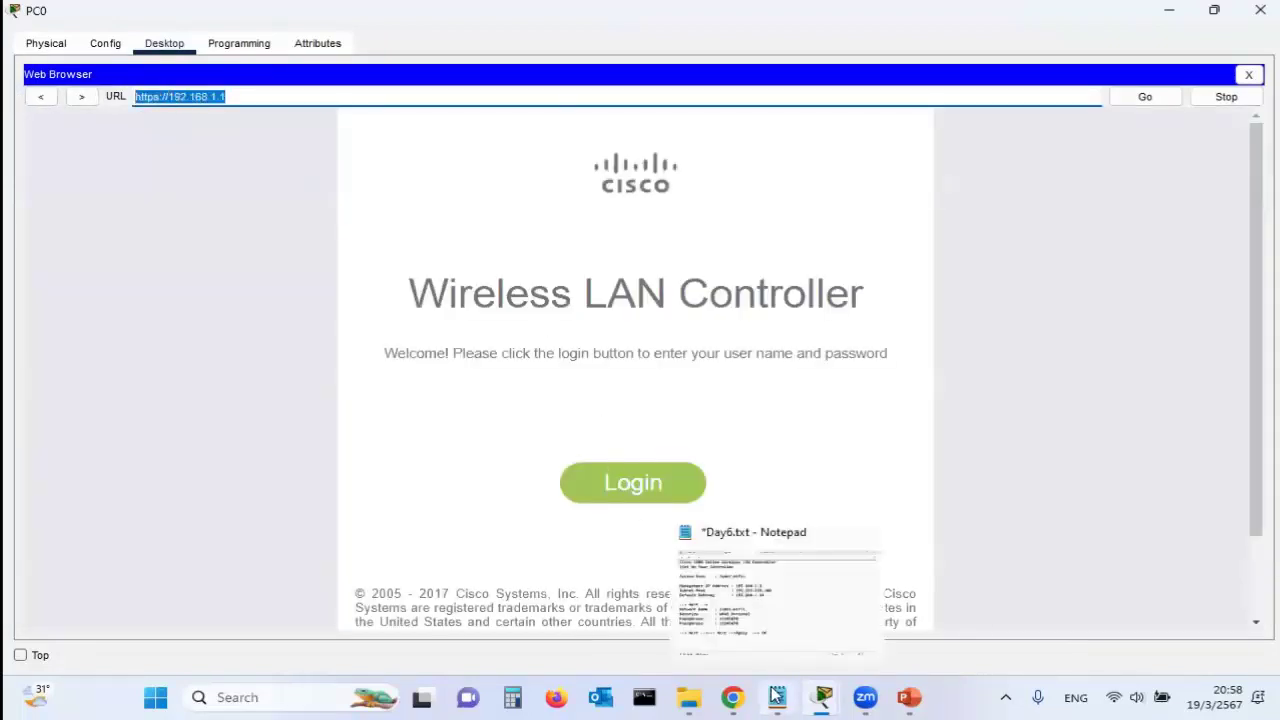
{"action": "left_click", "coordinate": [777, 697]}
{"action": "left_click", "coordinate": [89, 592]}
{"action": "key", "text": "ctrl+v"}
{"action": "left_click_drag", "start_coordinate": [80, 590], "coordinate": [97, 595]}
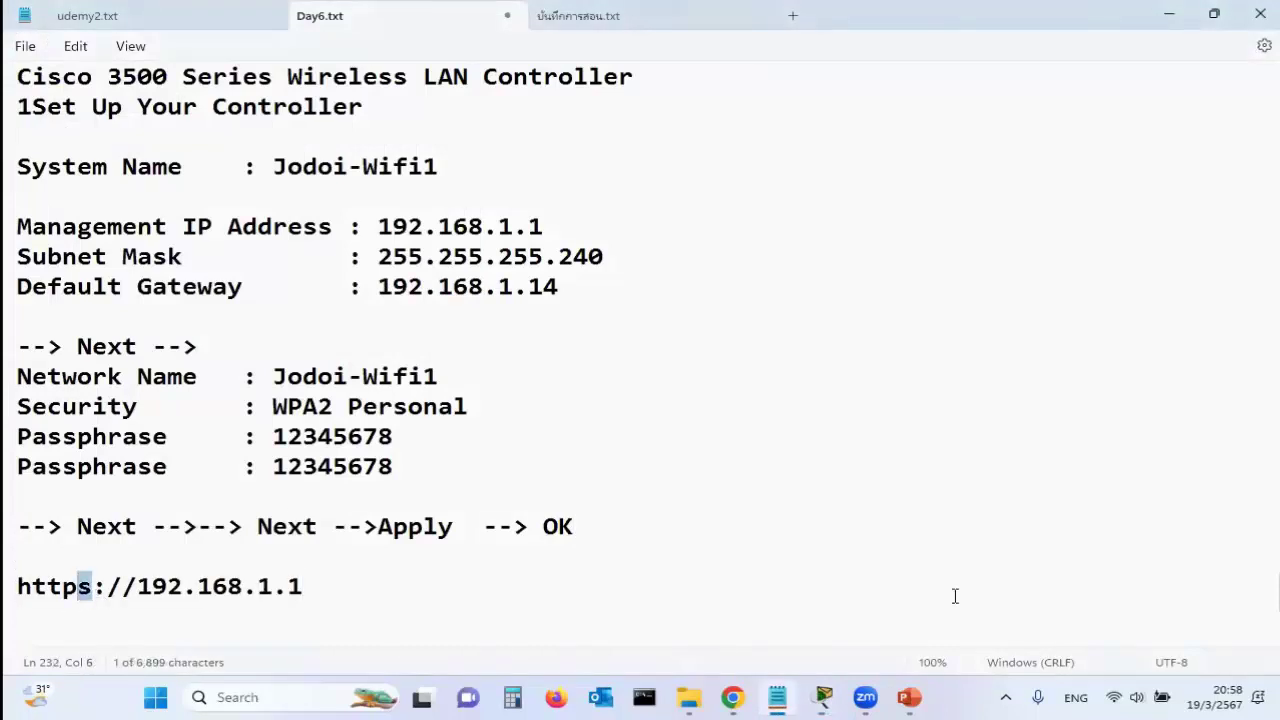
{"action": "scroll", "coordinate": [36, 205], "scroll_direction": "up", "scroll_amount": 3}
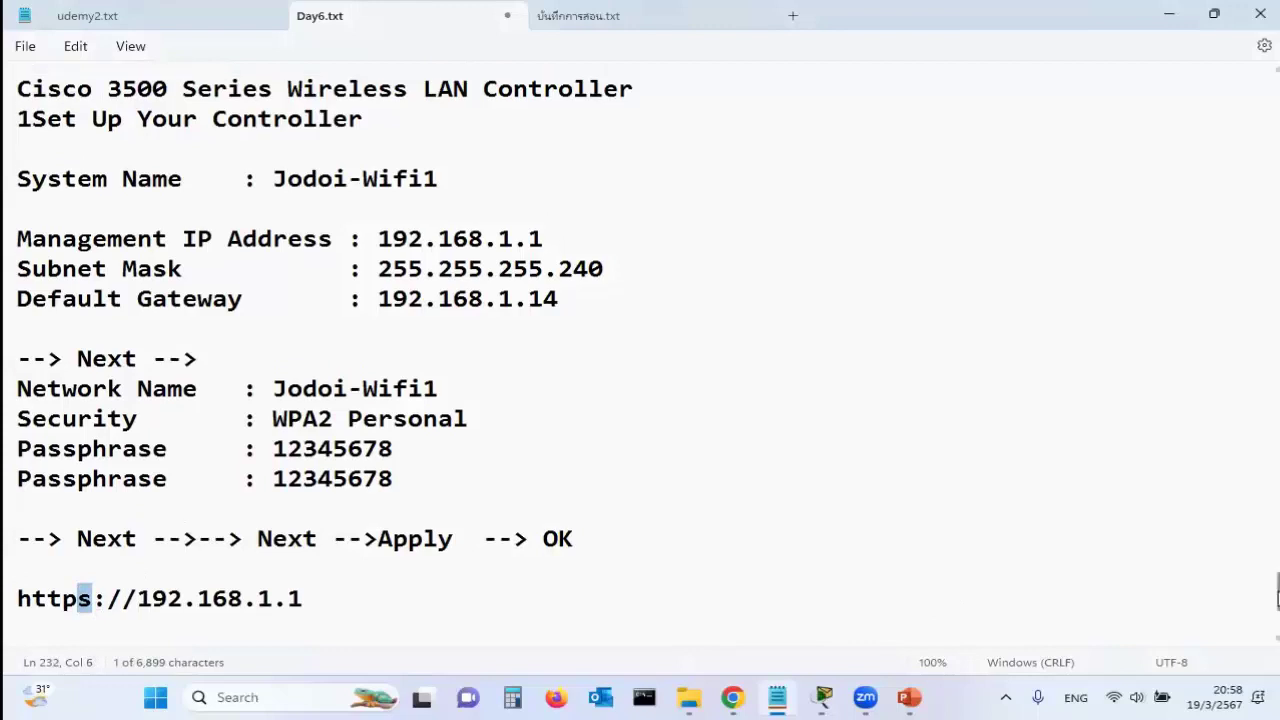
{"action": "left_click_drag", "start_coordinate": [19, 205], "coordinate": [351, 234]}
{"action": "left_click_drag", "start_coordinate": [1176, 463], "coordinate": [1259, 566]}
{"action": "left_click", "coordinate": [850, 355]}
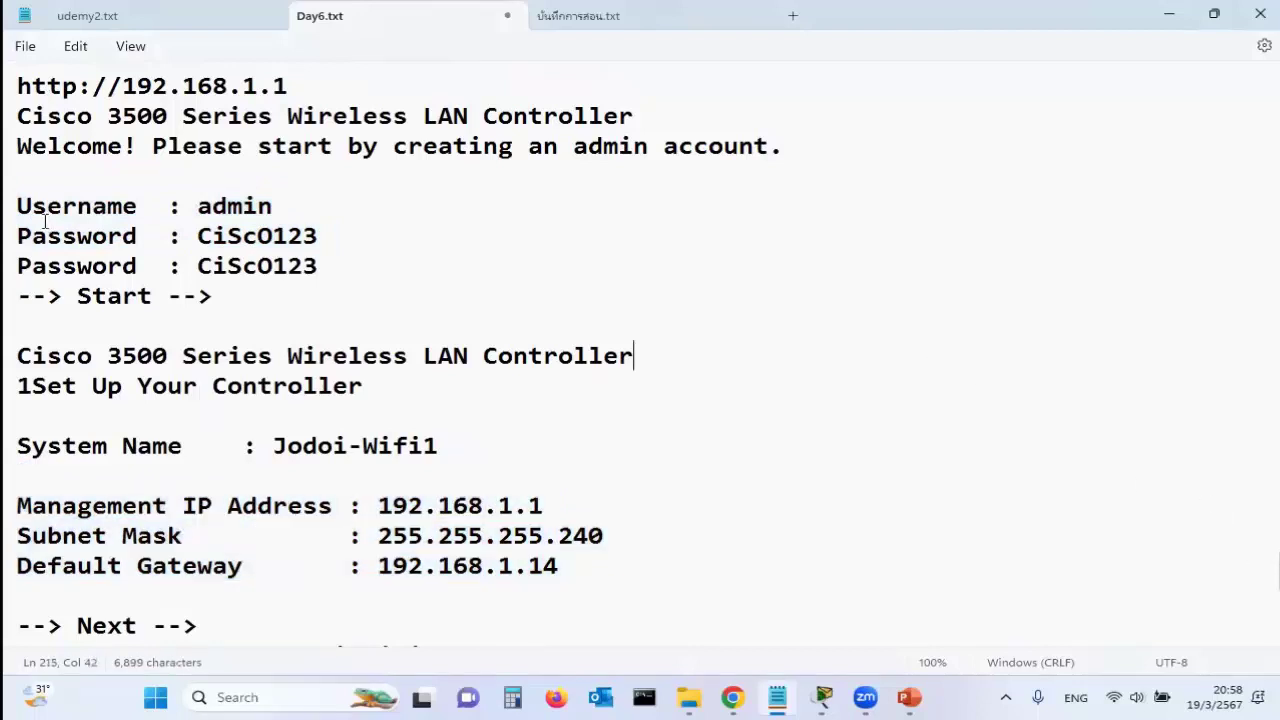
{"action": "left_click_drag", "start_coordinate": [18, 205], "coordinate": [326, 249]}
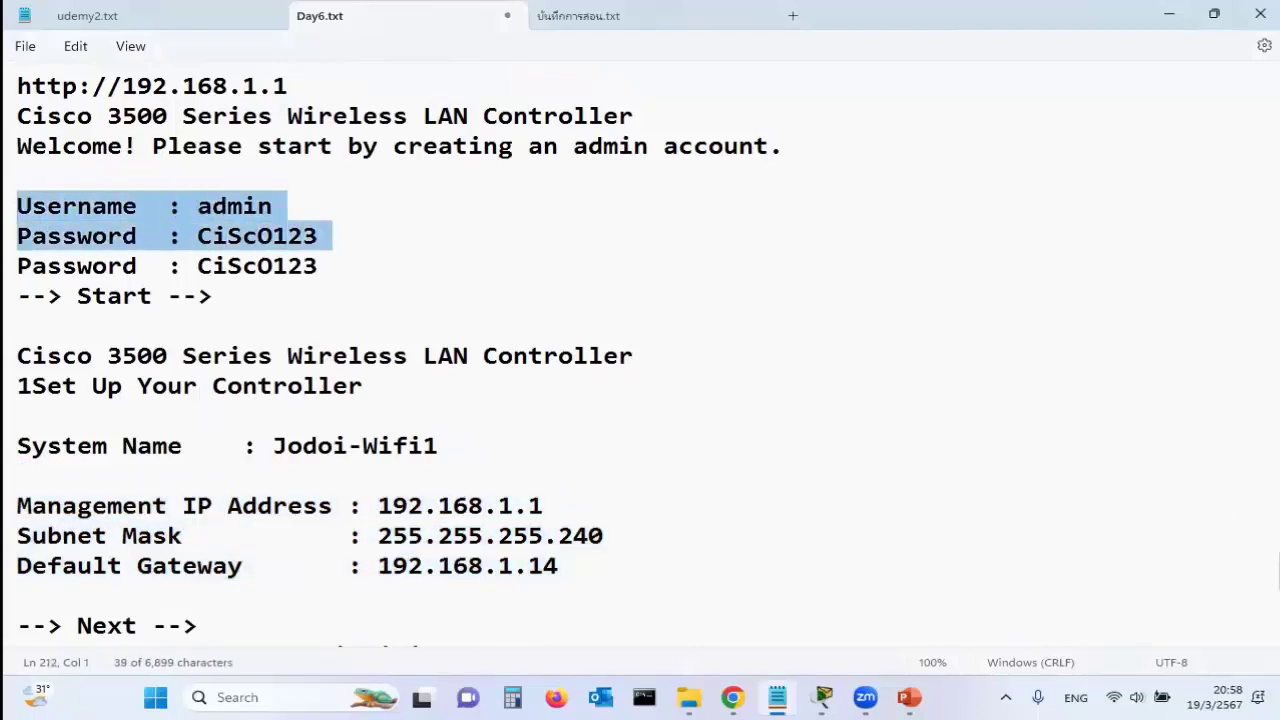
{"action": "scroll", "coordinate": [1276, 541], "scroll_direction": "down", "scroll_amount": 6}
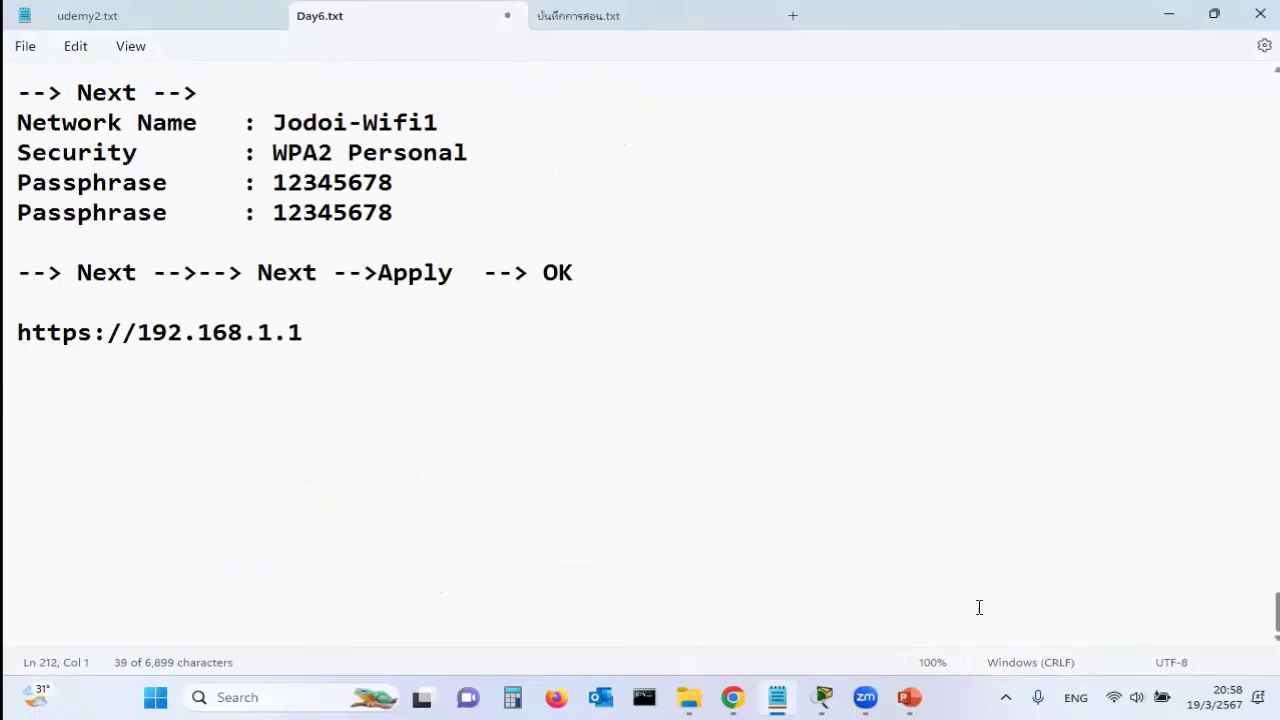
{"action": "left_click", "coordinate": [20, 364]}
{"action": "key", "text": "ctrl+v"}
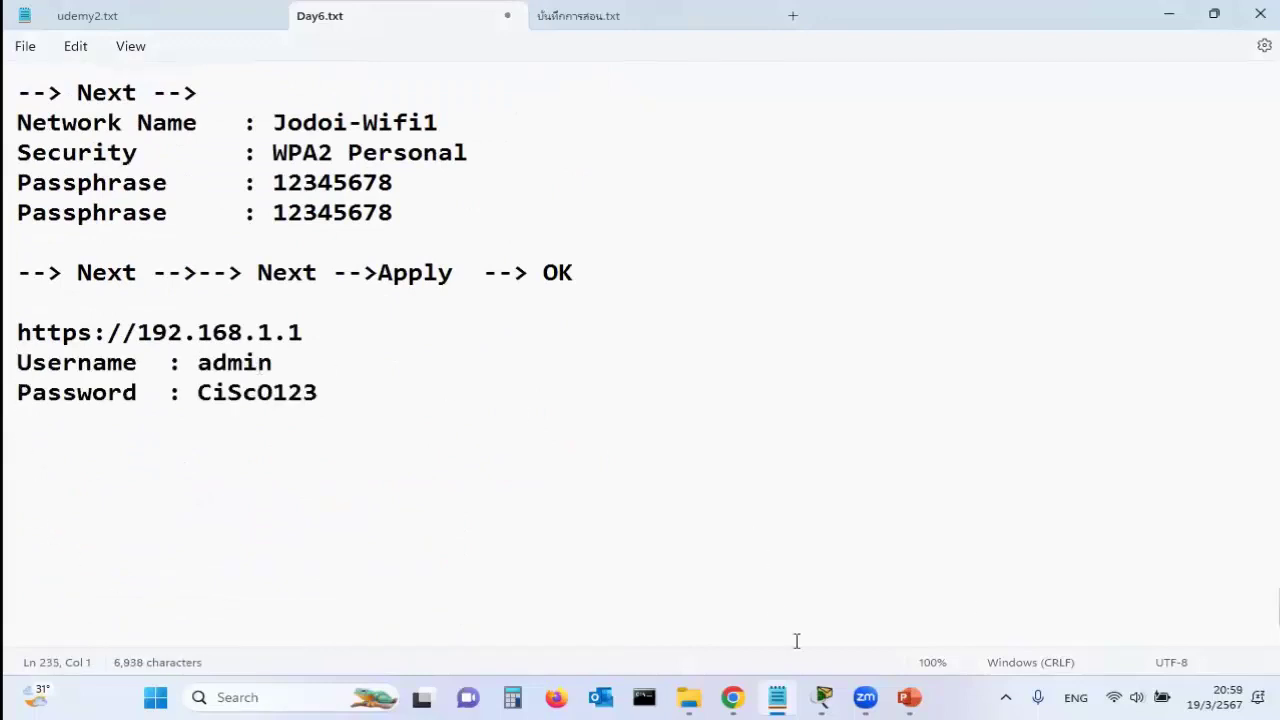
Copy the login page's heading, welcome message and Login text into Day6.txt under the URL line
{"action": "mouse_move", "coordinate": [822, 697]}
{"action": "left_click", "coordinate": [1185, 614]}
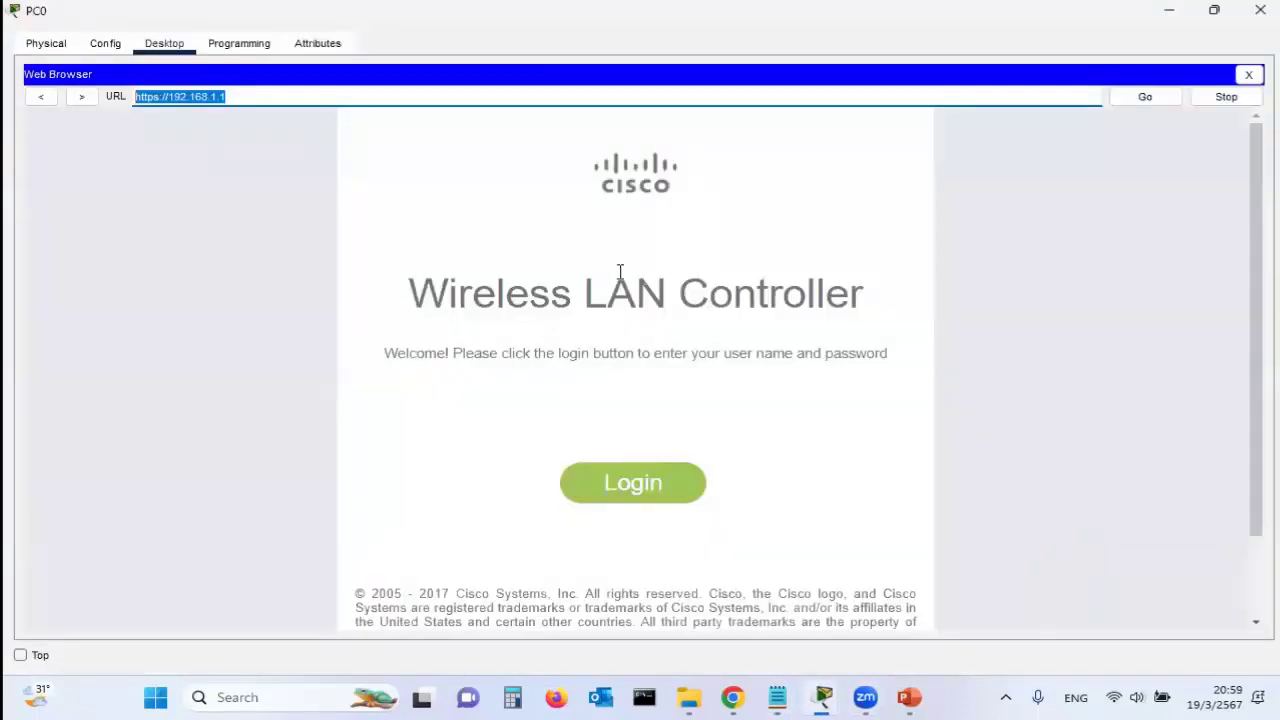
{"action": "left_click_drag", "start_coordinate": [415, 280], "coordinate": [683, 486]}
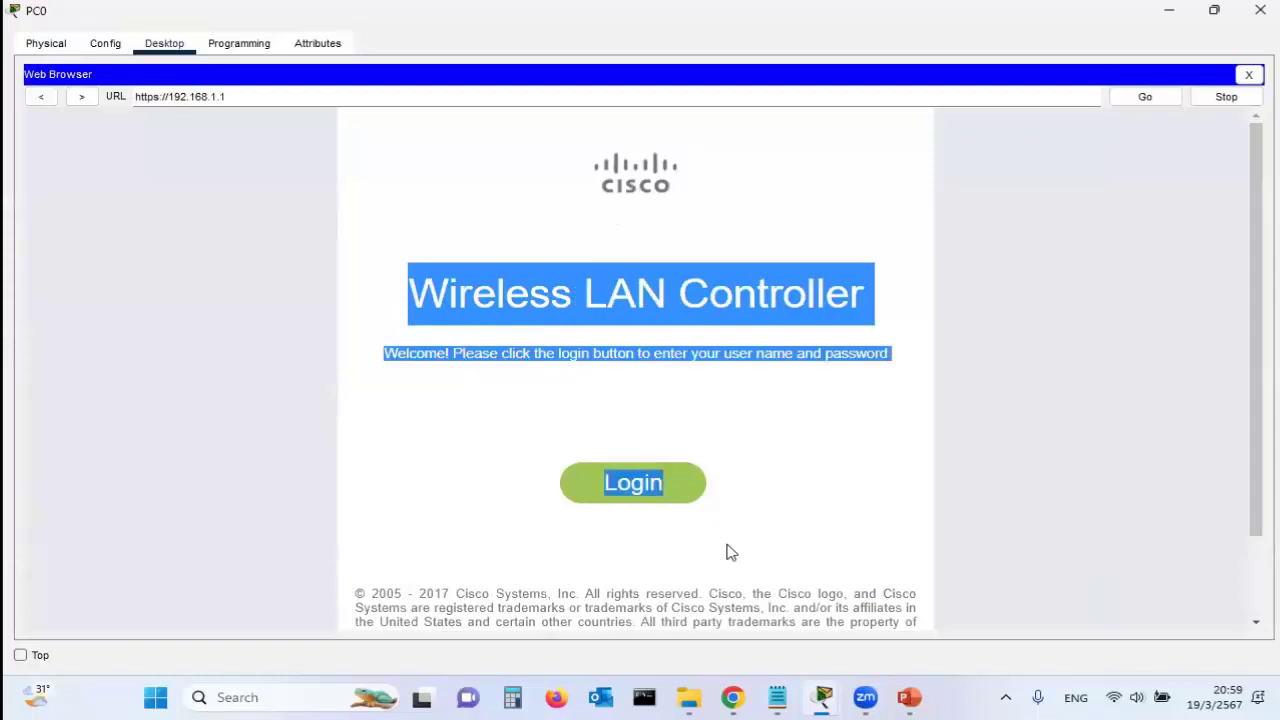
{"action": "left_click", "coordinate": [777, 697]}
{"action": "left_click", "coordinate": [338, 332]}
{"action": "key", "text": "Return"}
{"action": "key", "text": "ctrl+v"}
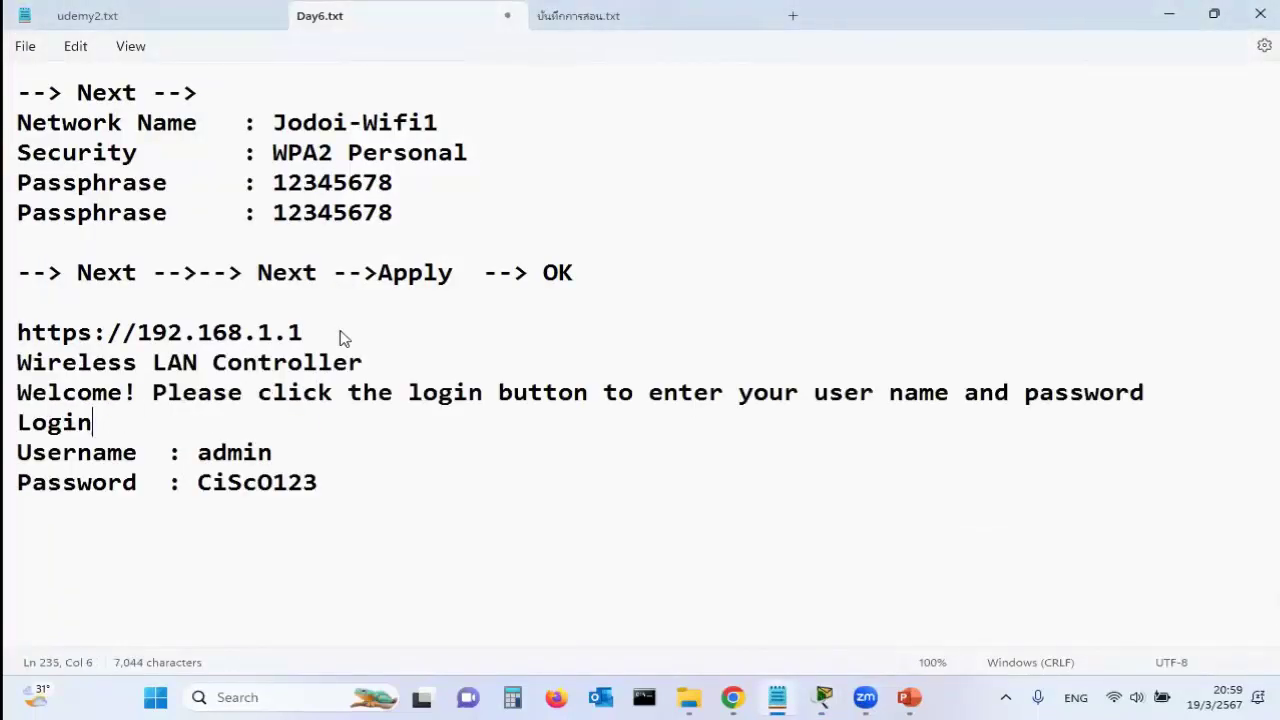
{"action": "key", "text": "Return"}
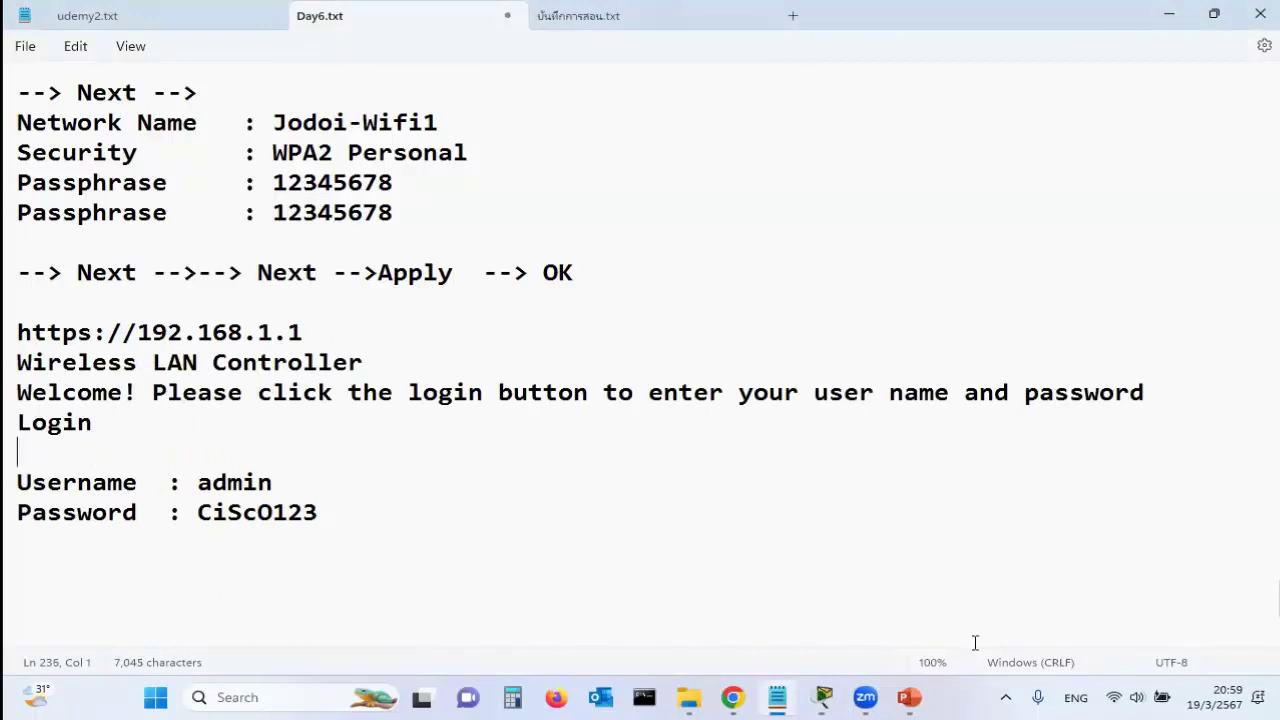
{"action": "mouse_move", "coordinate": [822, 697]}
{"action": "left_click", "coordinate": [1140, 615]}
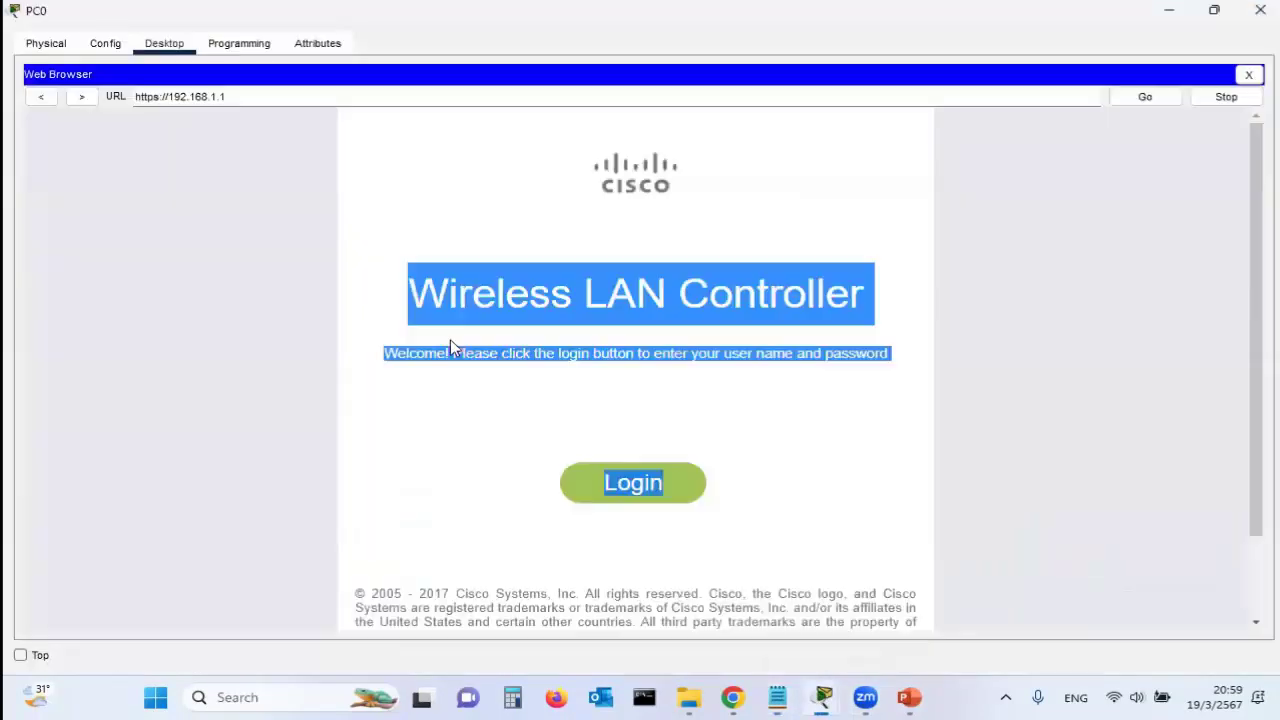
Log in to the controller as admin with its password to reach Monitor Summary
{"action": "left_click", "coordinate": [643, 485]}
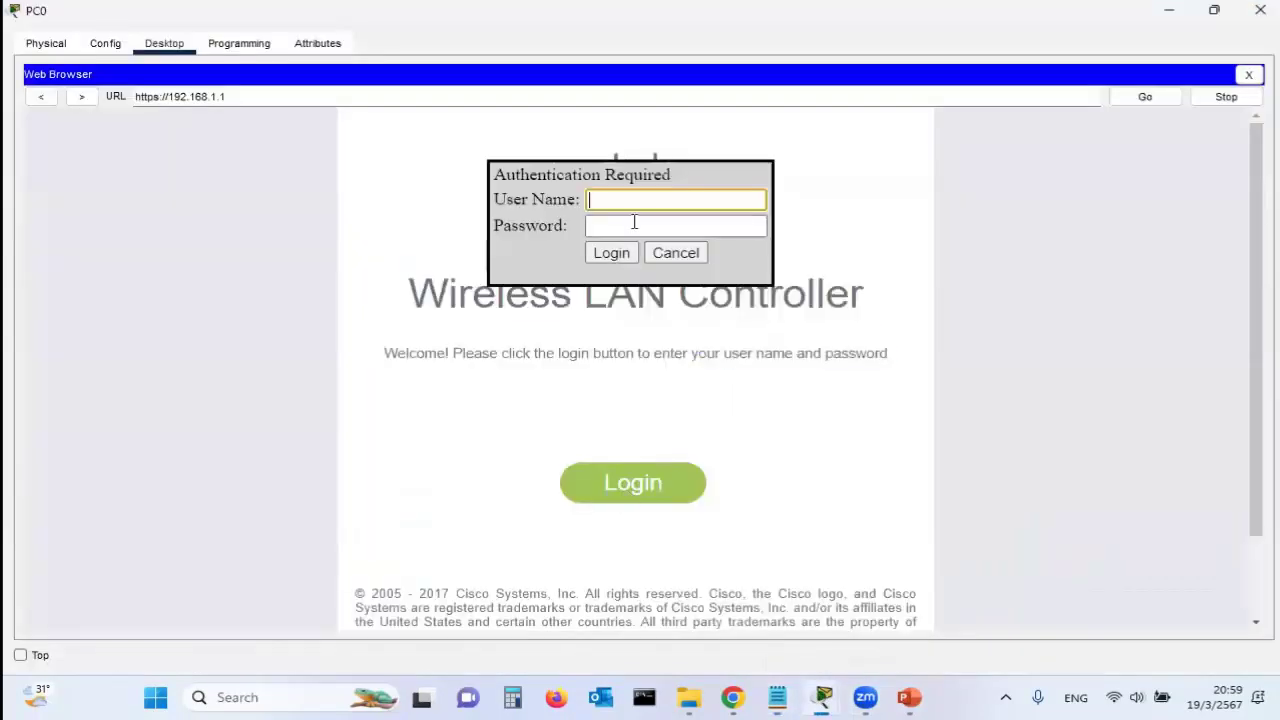
{"action": "type", "text": "admin"}
{"action": "left_click", "coordinate": [636, 225]}
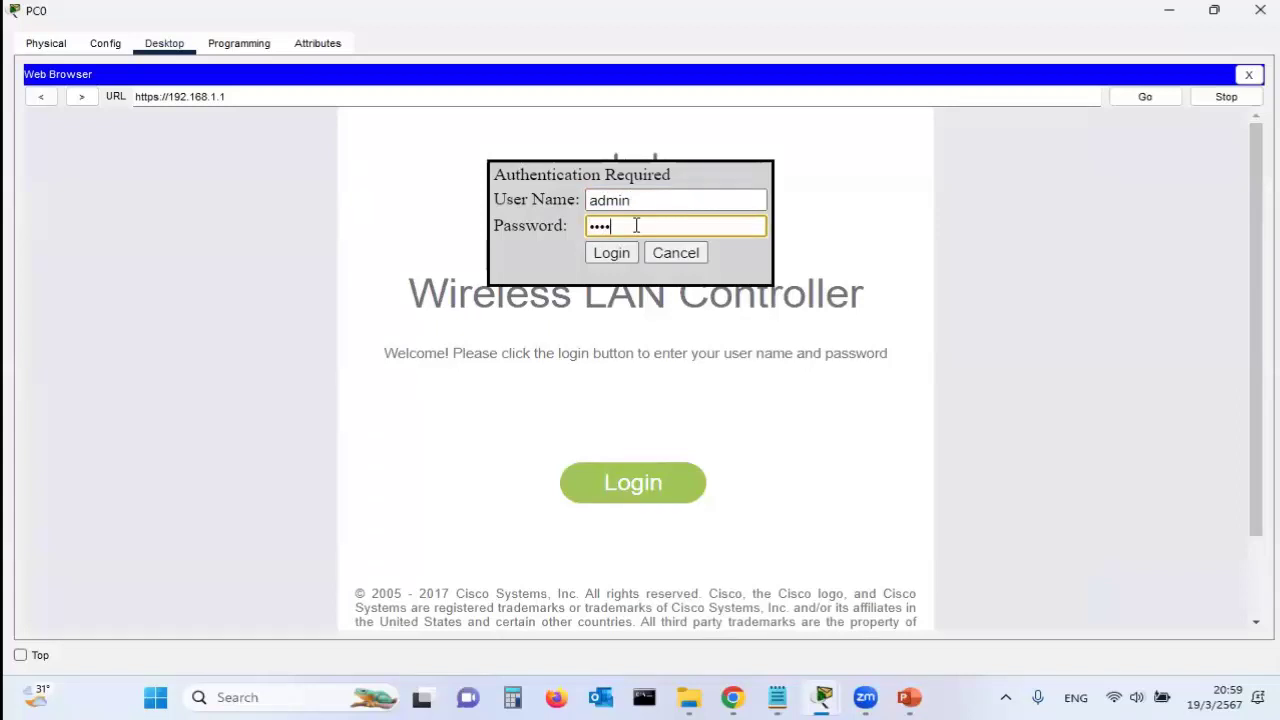
{"action": "left_click", "coordinate": [612, 252]}
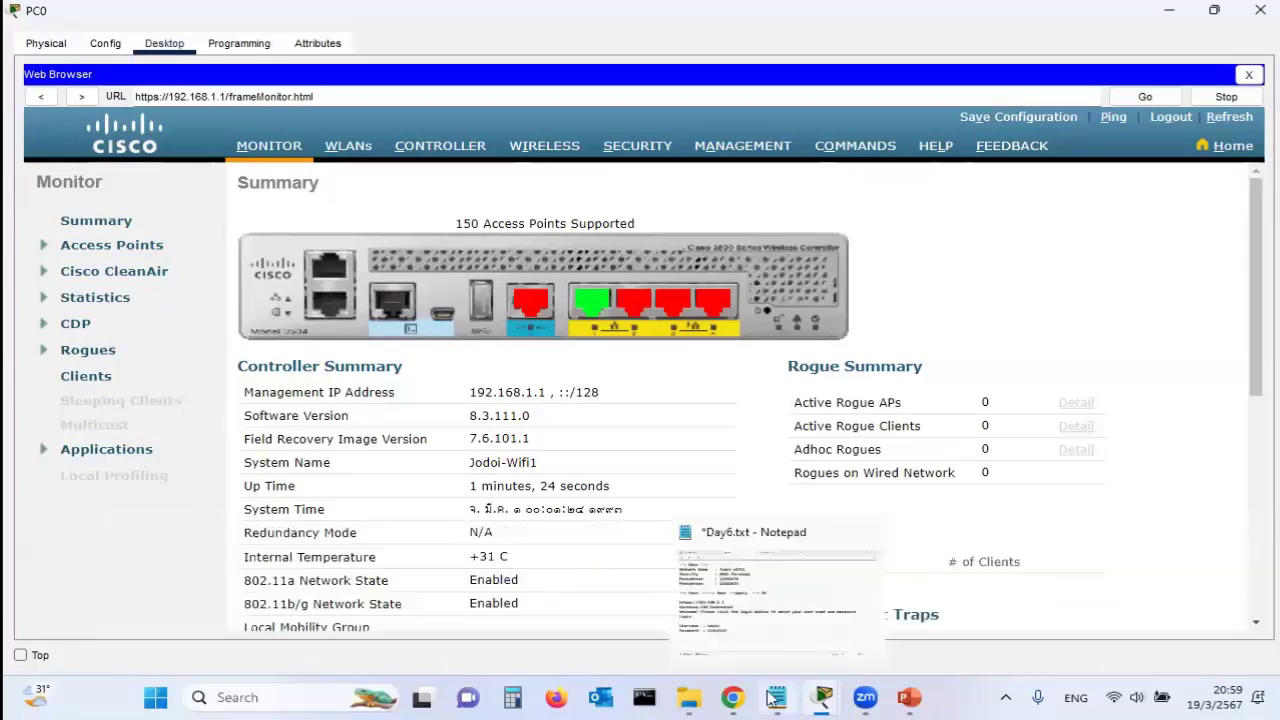
{"action": "left_click", "coordinate": [815, 697]}
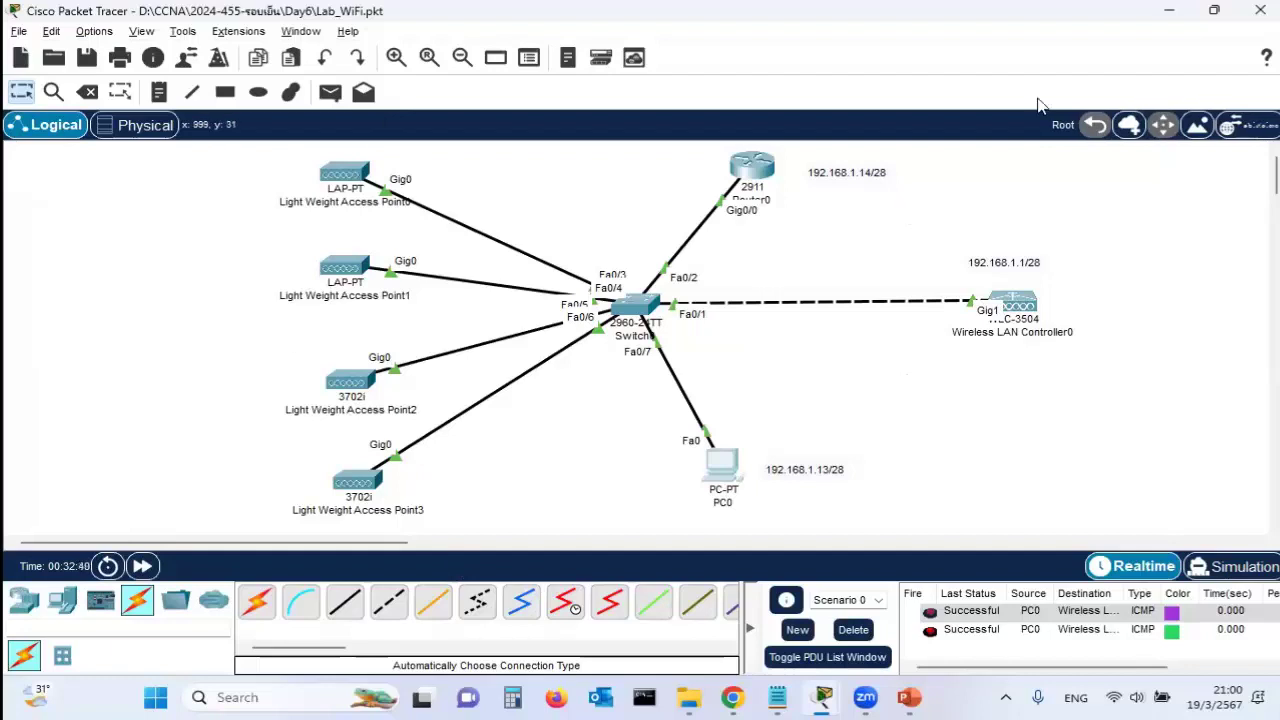
{"action": "mouse_move", "coordinate": [825, 697]}
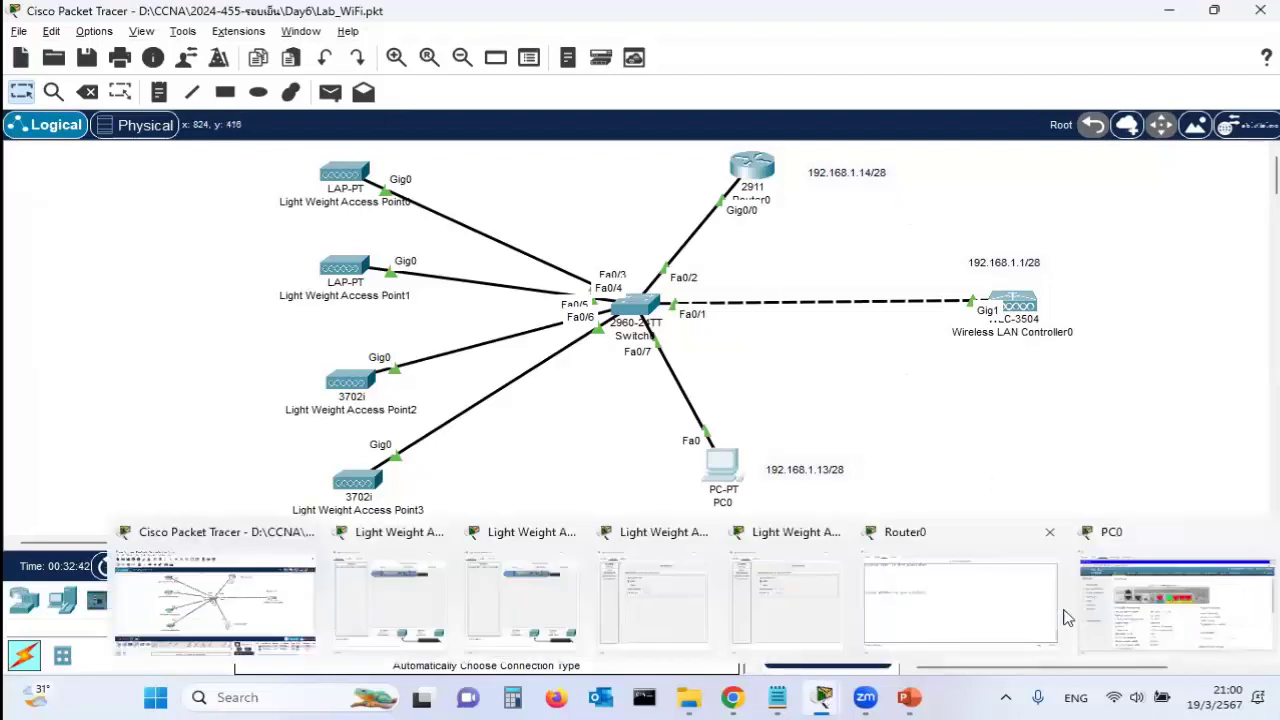
{"action": "left_click", "coordinate": [1150, 600]}
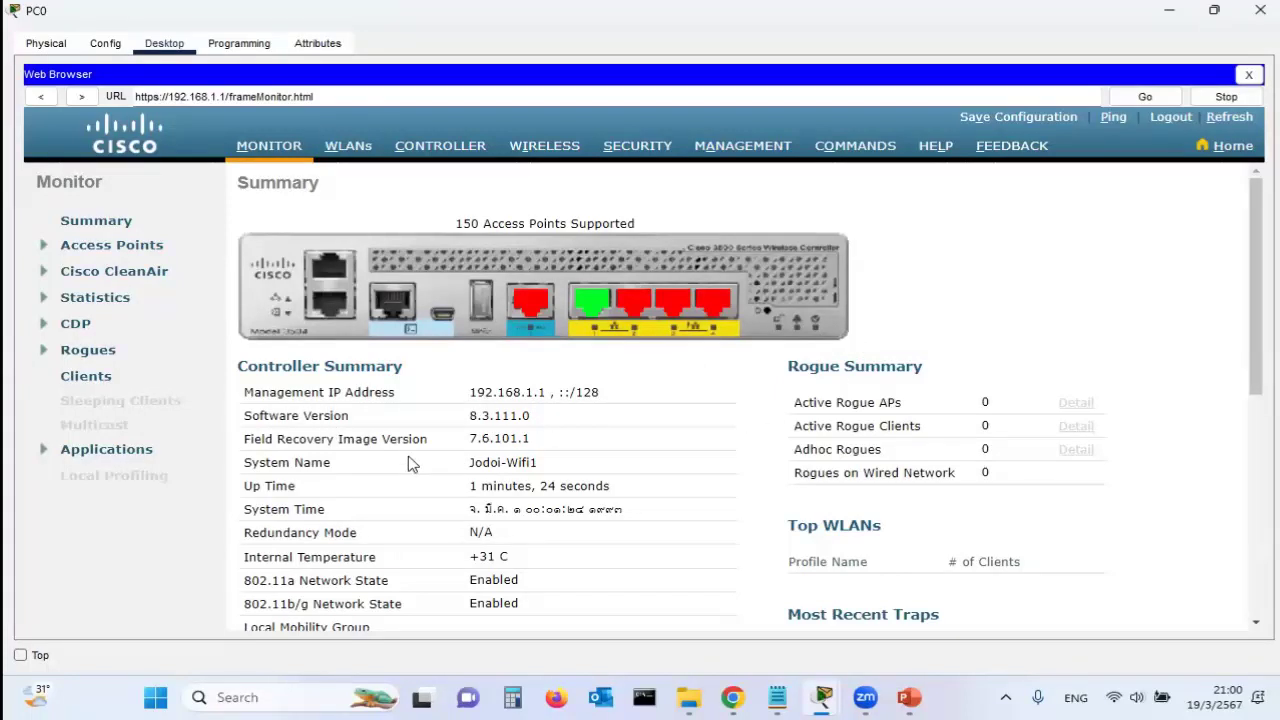
{"action": "scroll", "coordinate": [360, 300], "scroll_direction": "down", "scroll_amount": 3}
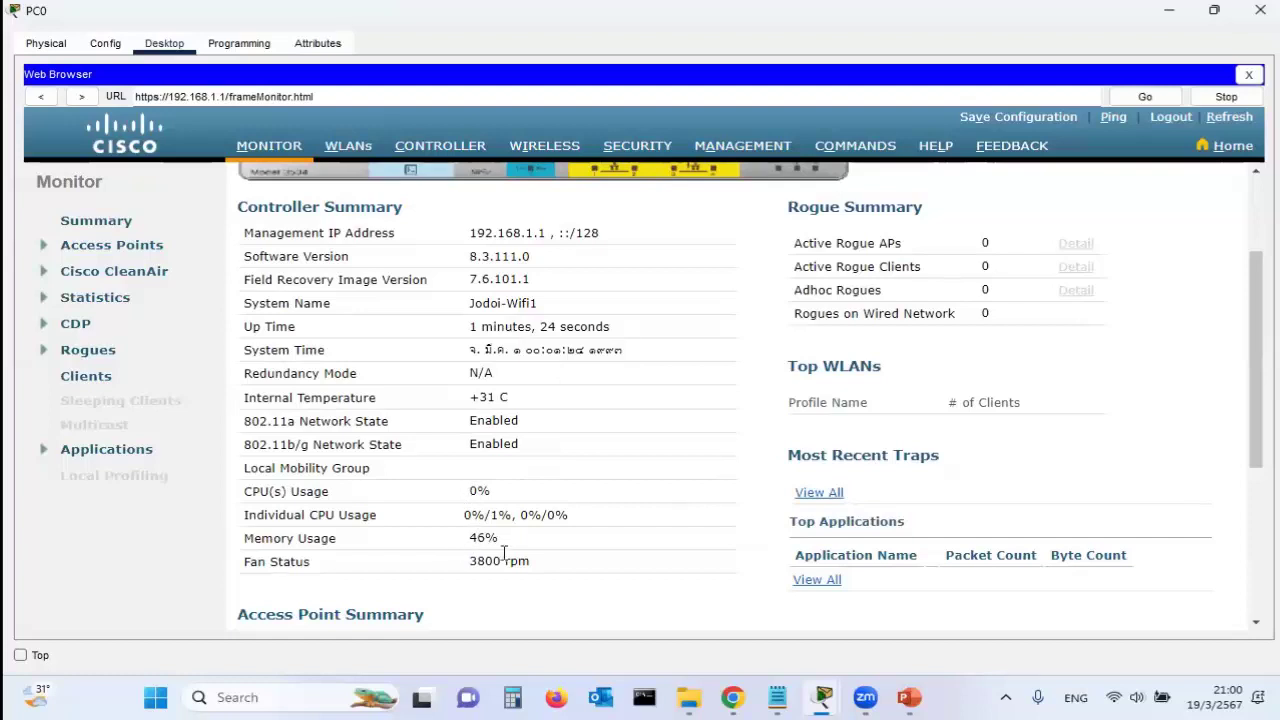
{"action": "left_click_drag", "start_coordinate": [1257, 428], "coordinate": [1253, 542]}
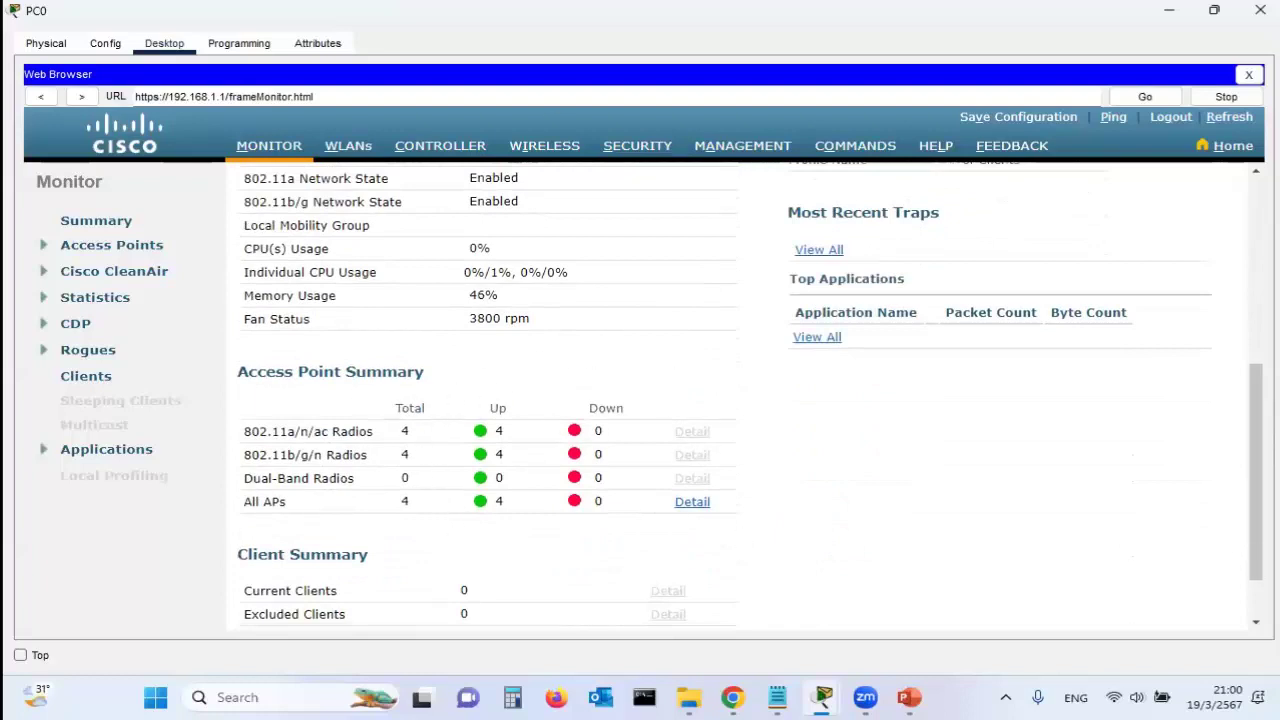
{"action": "left_click_drag", "start_coordinate": [1254, 404], "coordinate": [1245, 175]}
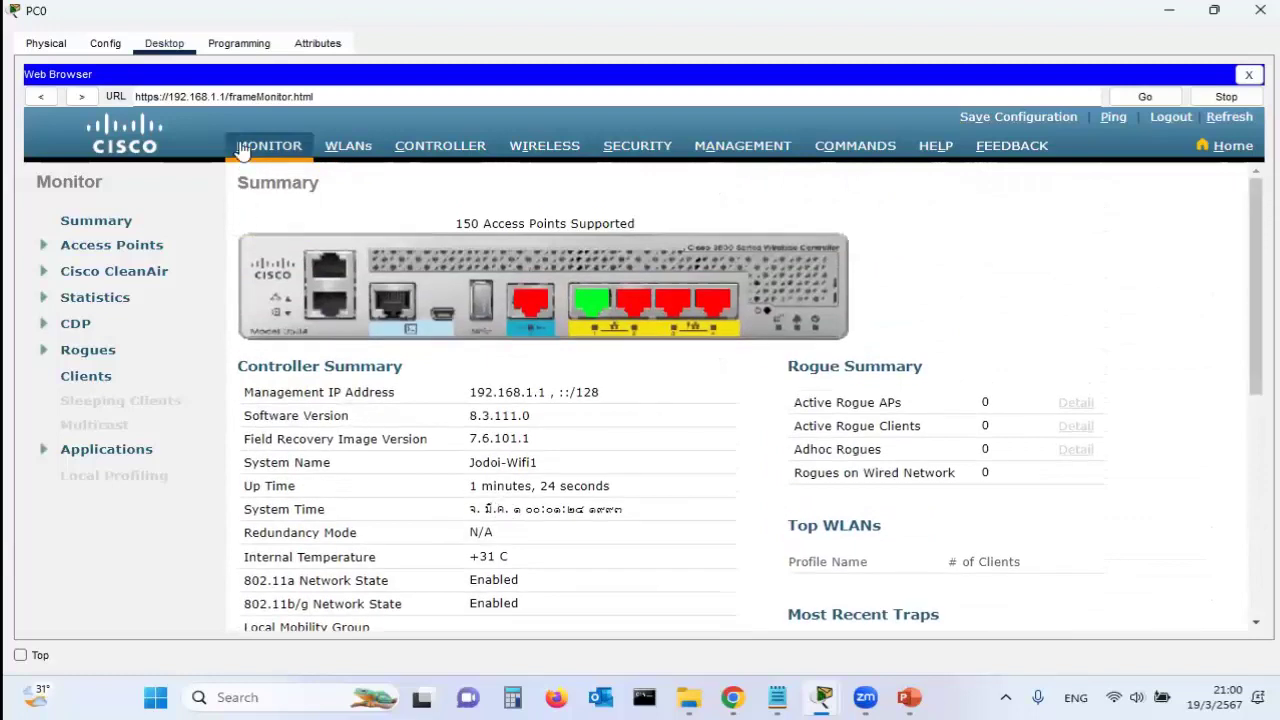
{"action": "left_click", "coordinate": [549, 153]}
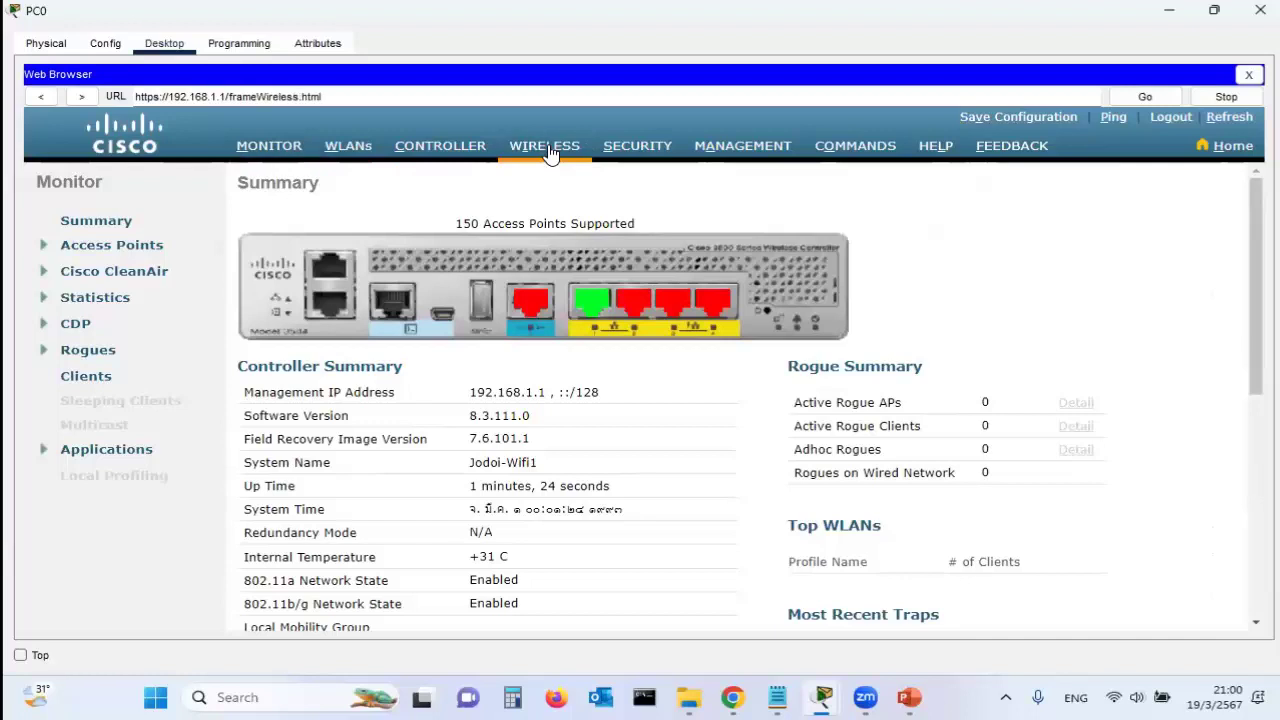
Show the All APs list of four access points (192.168.1.3–192.168.1.6) in a widened PC0 window
{"action": "left_click", "coordinate": [549, 153]}
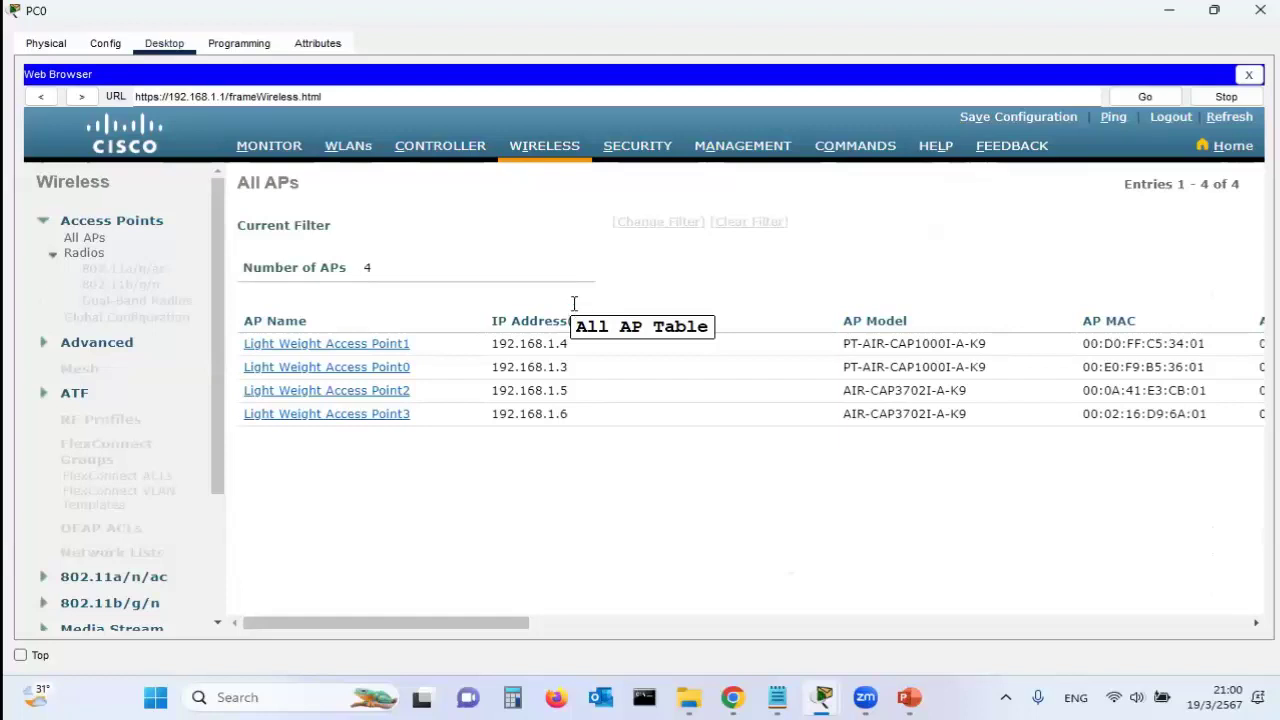
{"action": "mouse_move", "coordinate": [822, 697]}
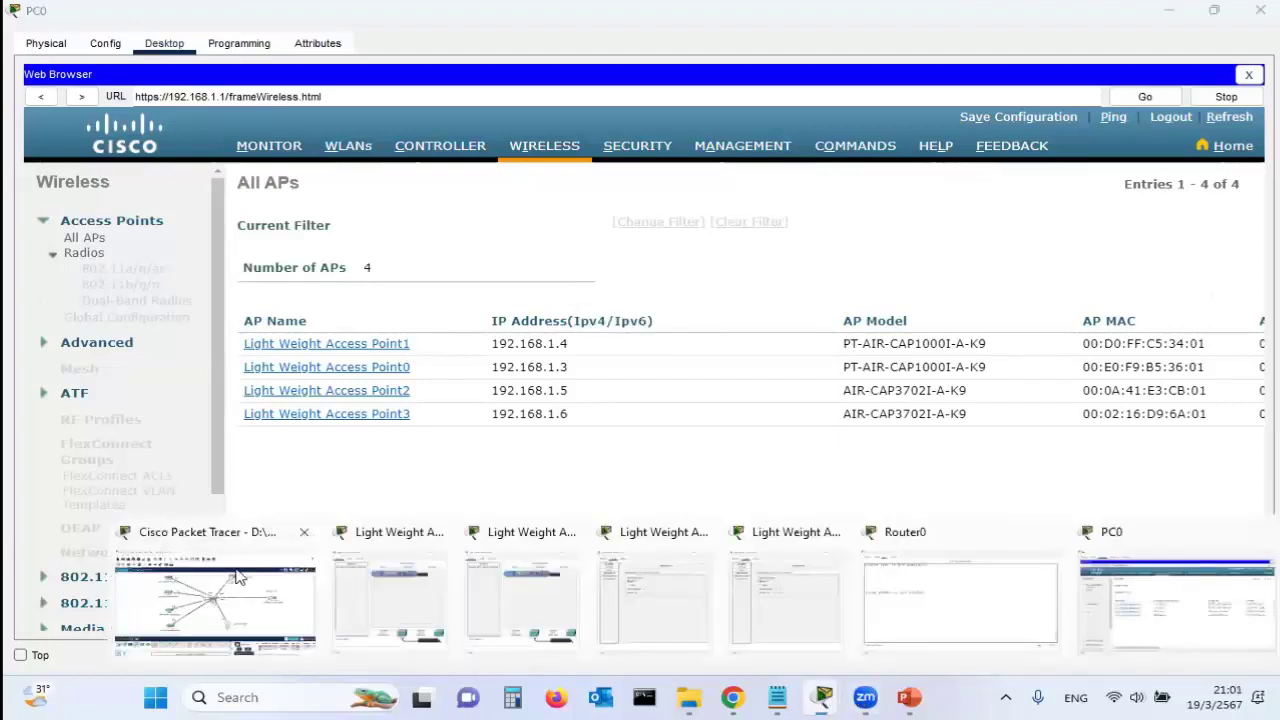
{"action": "left_click", "coordinate": [238, 577]}
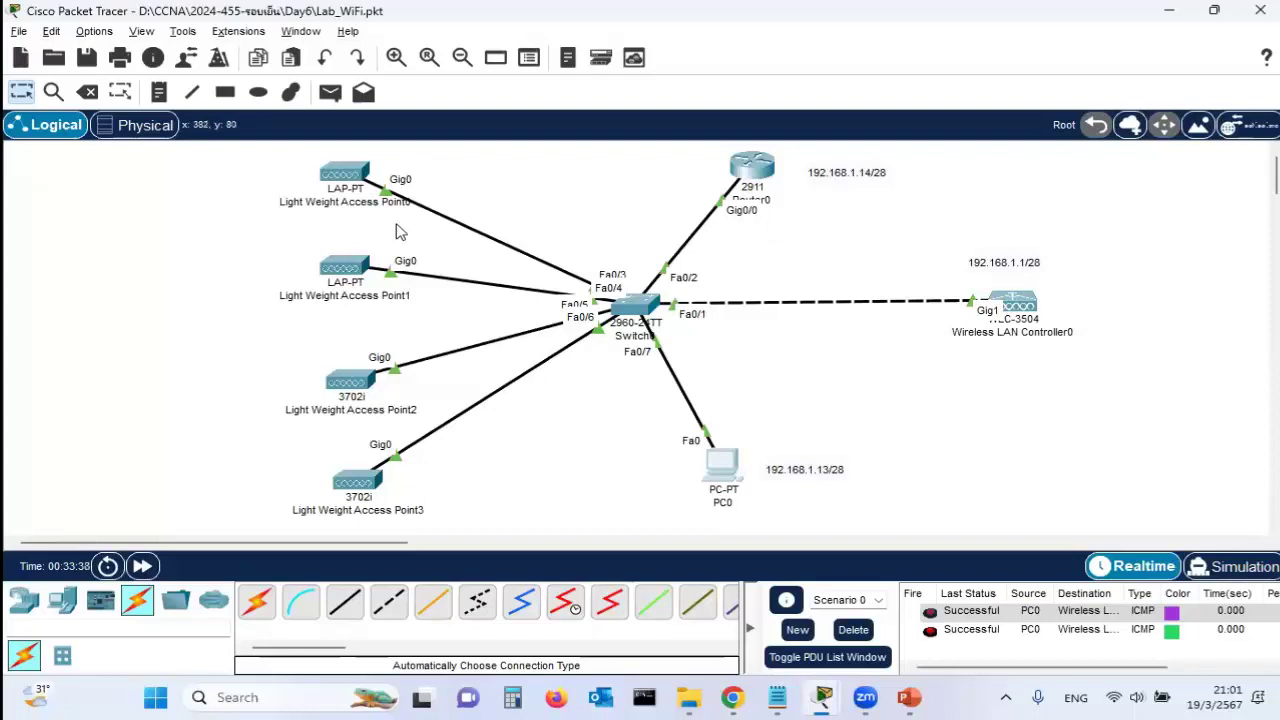
{"action": "mouse_move", "coordinate": [362, 280]}
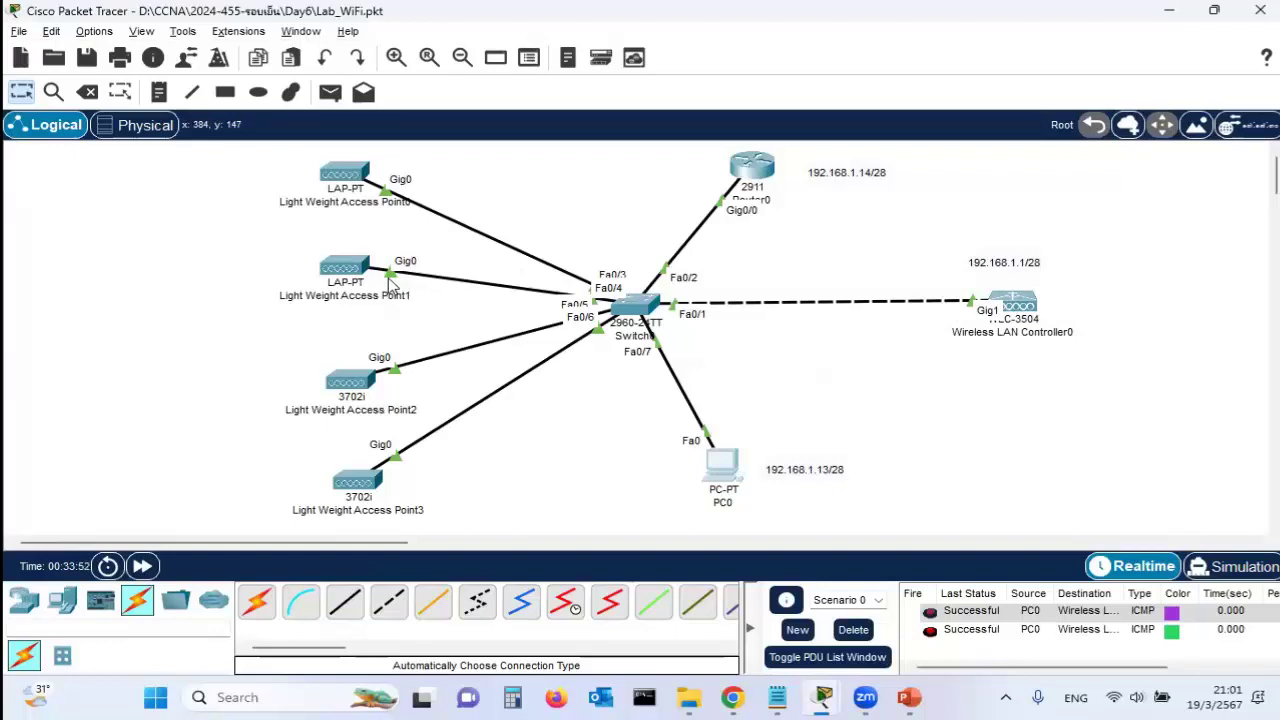
{"action": "left_click", "coordinate": [724, 470]}
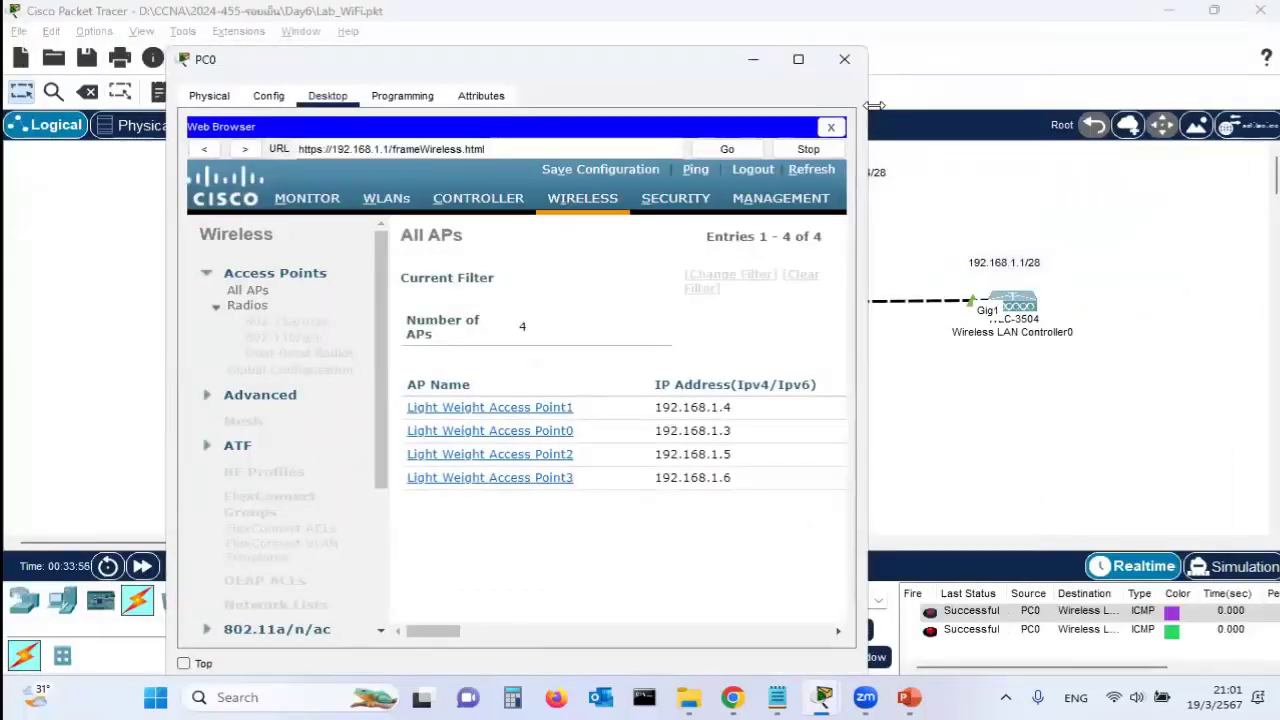
{"action": "left_click_drag", "start_coordinate": [873, 105], "coordinate": [1268, 105]}
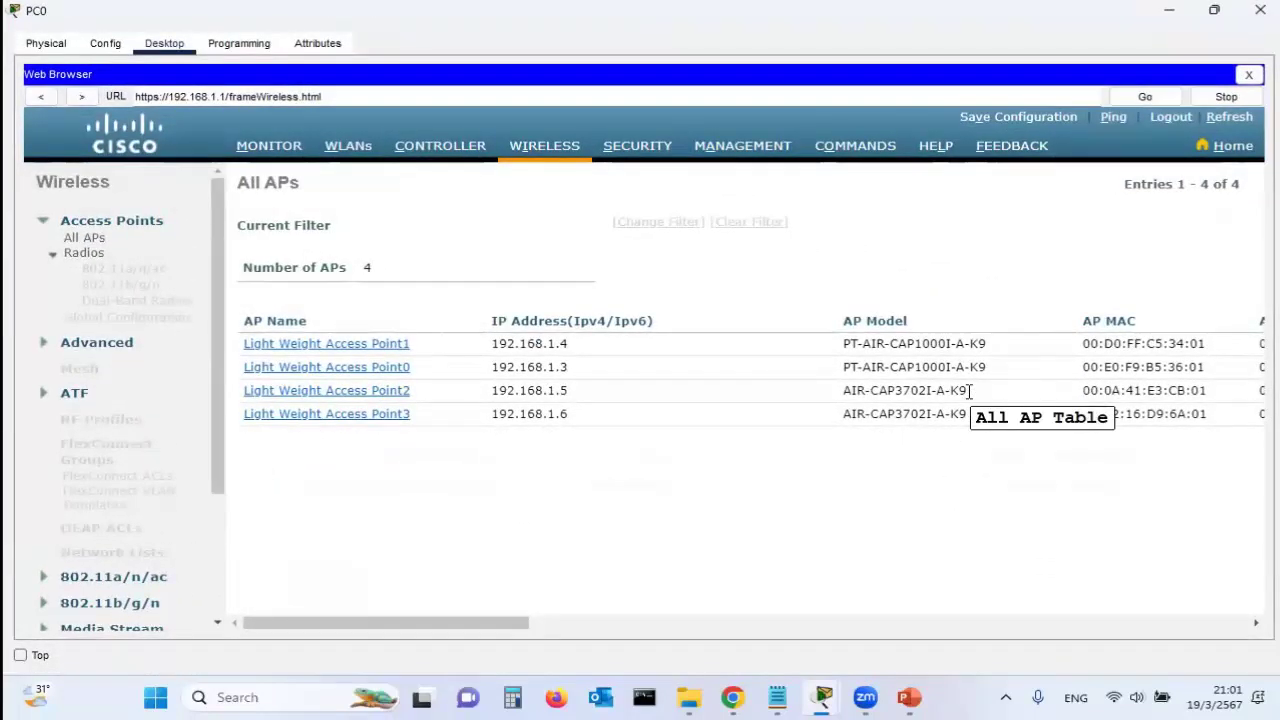
{"action": "mouse_move", "coordinate": [822, 697]}
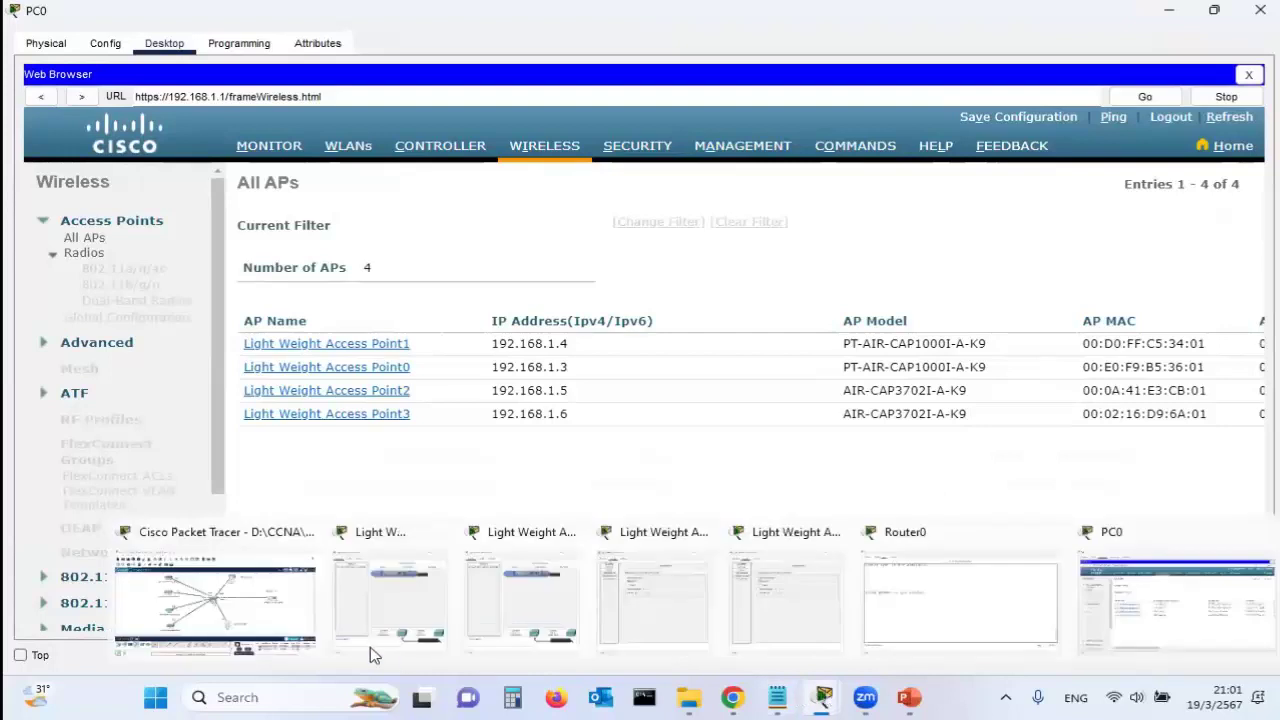
{"action": "left_click", "coordinate": [215, 600]}
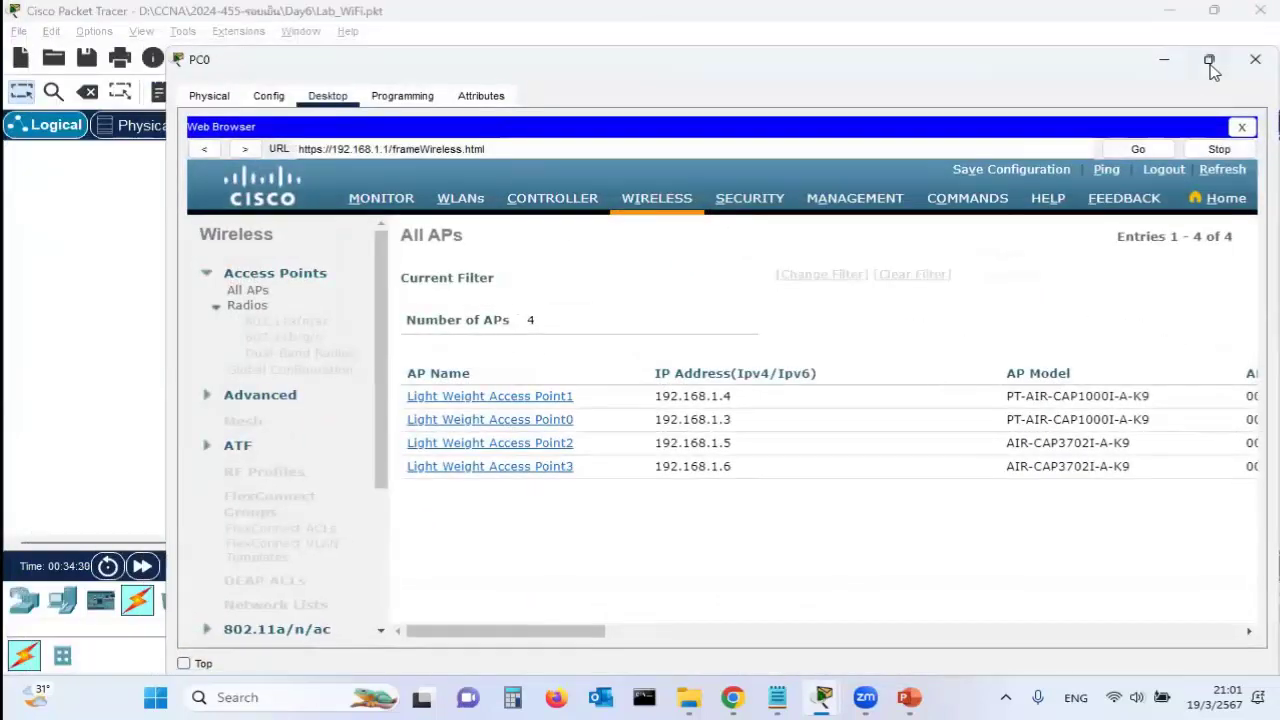
{"action": "left_click", "coordinate": [1210, 60]}
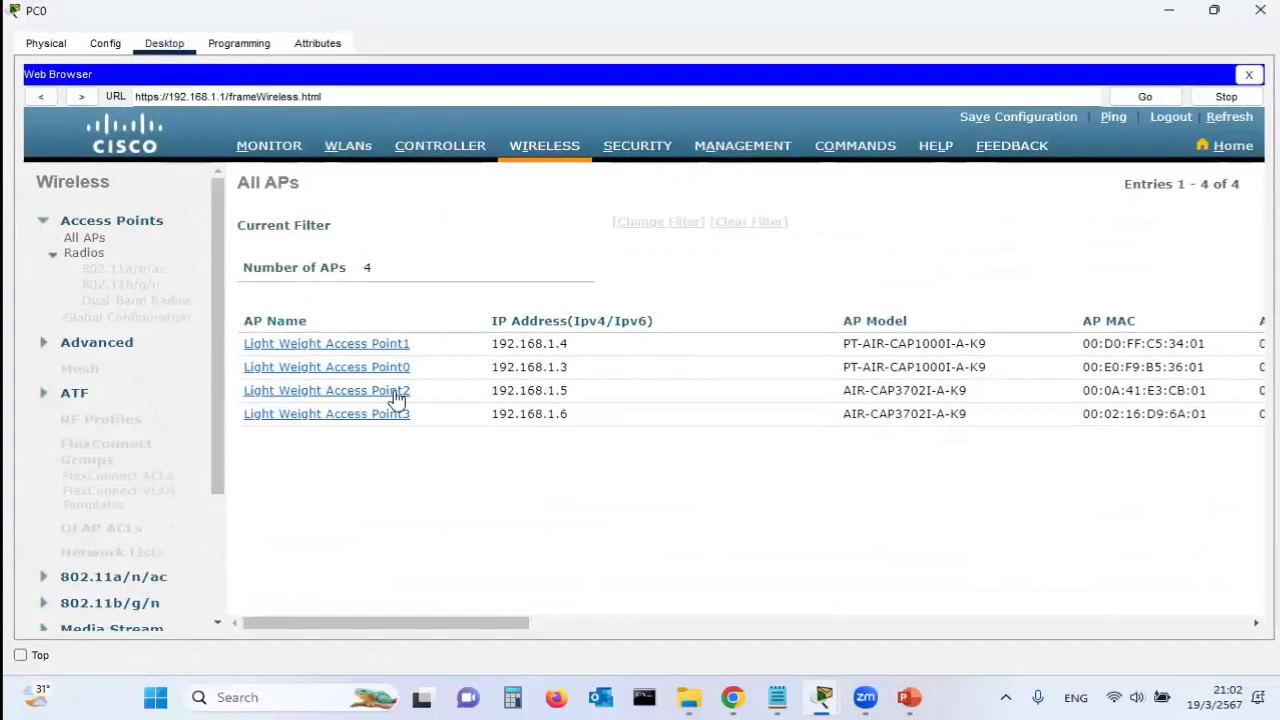
{"action": "left_click_drag", "start_coordinate": [488, 625], "coordinate": [980, 623]}
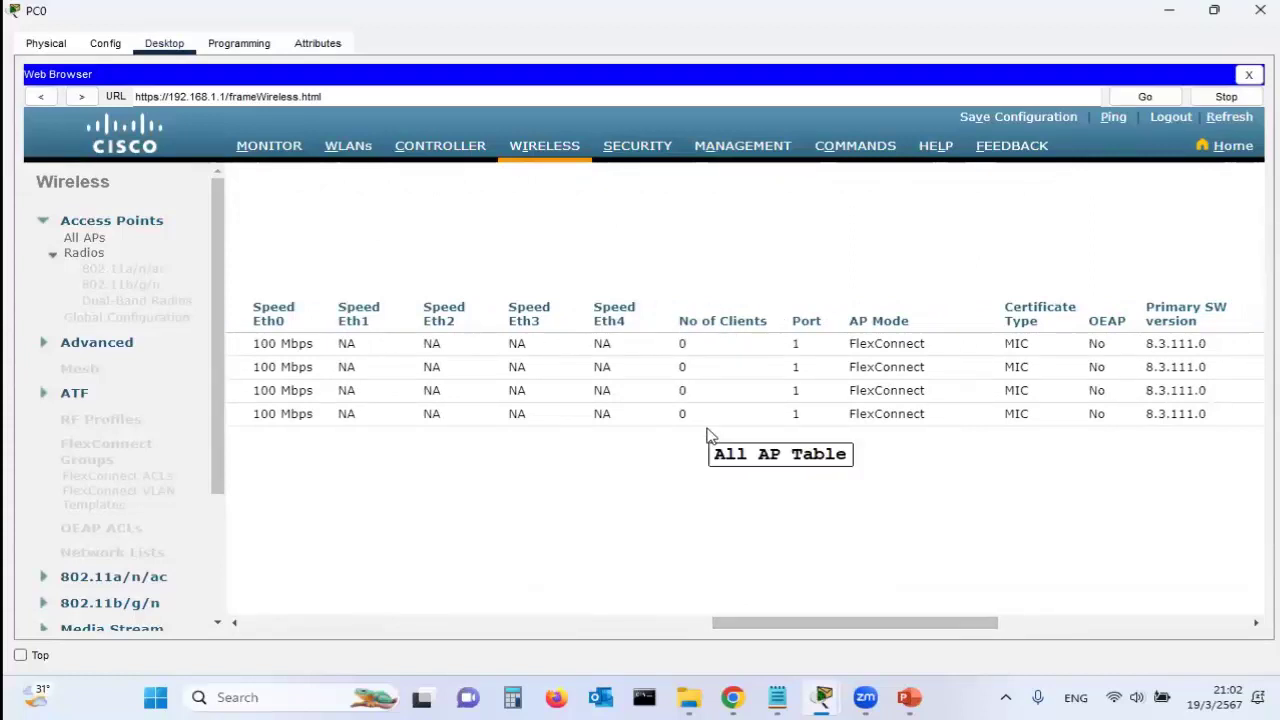
{"action": "left_click", "coordinate": [822, 697]}
{"action": "left_click", "coordinate": [31, 317]}
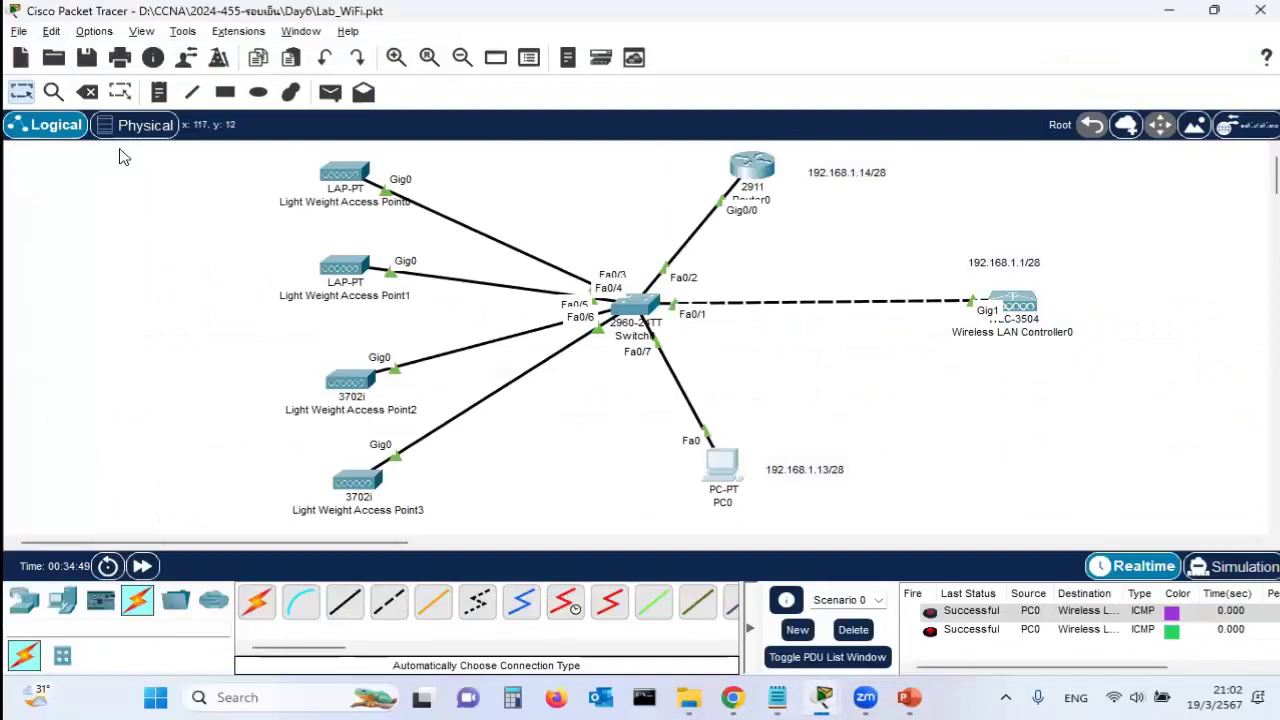
{"action": "mouse_move", "coordinate": [820, 697]}
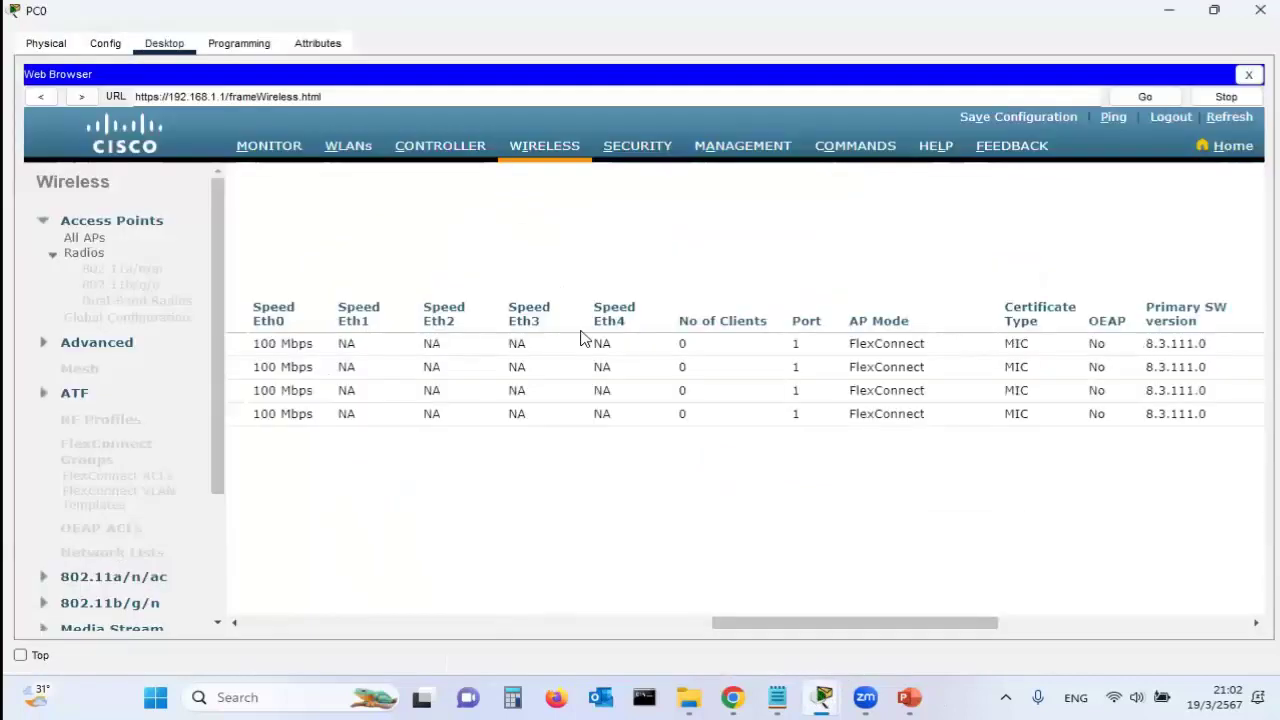
{"action": "left_click", "coordinate": [1196, 624]}
{"action": "left_click_drag", "start_coordinate": [852, 320], "coordinate": [929, 329]}
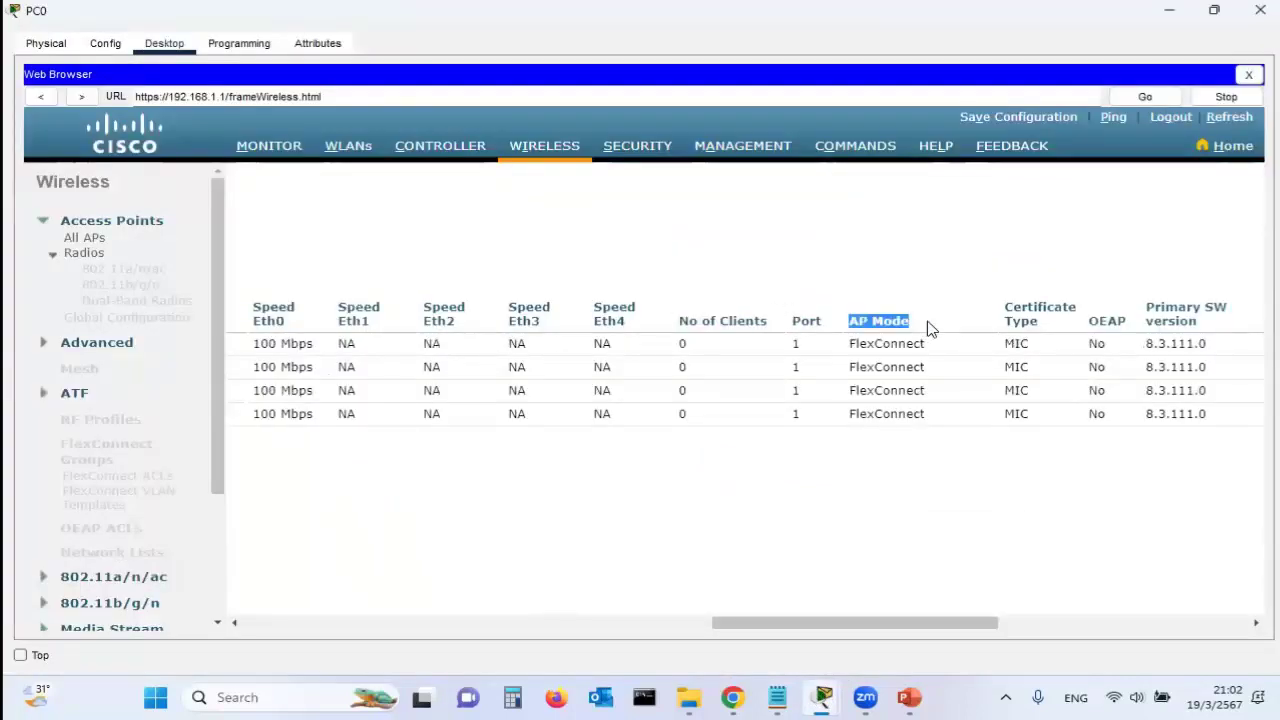
{"action": "left_click", "coordinate": [851, 343]}
{"action": "left_click_drag", "start_coordinate": [850, 343], "coordinate": [926, 343]}
{"action": "left_click", "coordinate": [850, 367]}
{"action": "left_click_drag", "start_coordinate": [849, 367], "coordinate": [942, 366]}
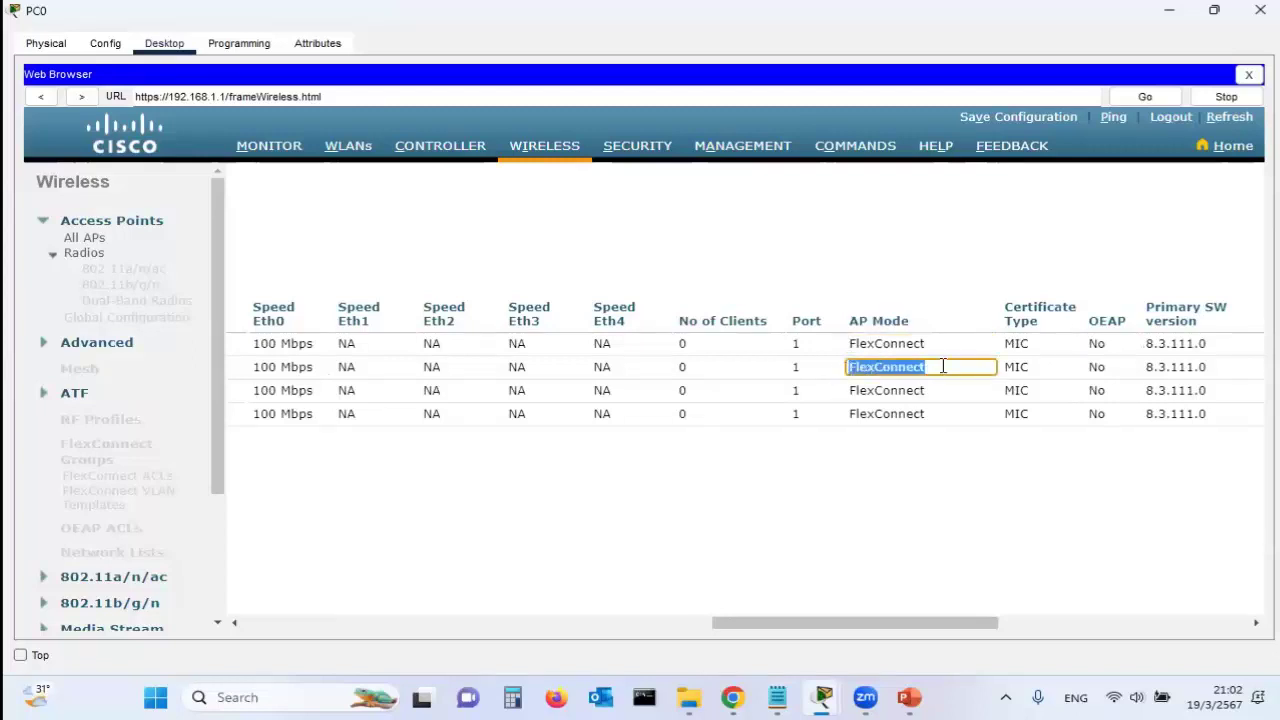
{"action": "left_click", "coordinate": [856, 390]}
{"action": "left_click_drag", "start_coordinate": [857, 390], "coordinate": [960, 392]}
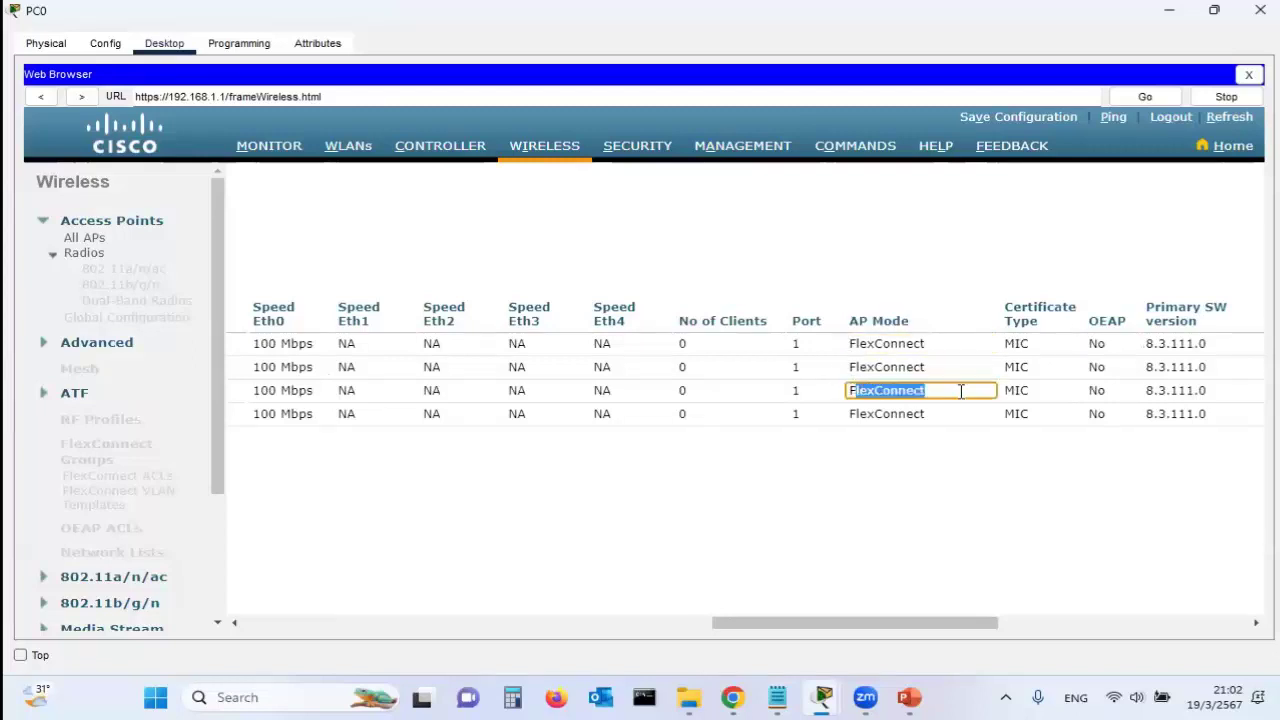
{"action": "left_click", "coordinate": [852, 413]}
{"action": "left_click_drag", "start_coordinate": [850, 413], "coordinate": [957, 421]}
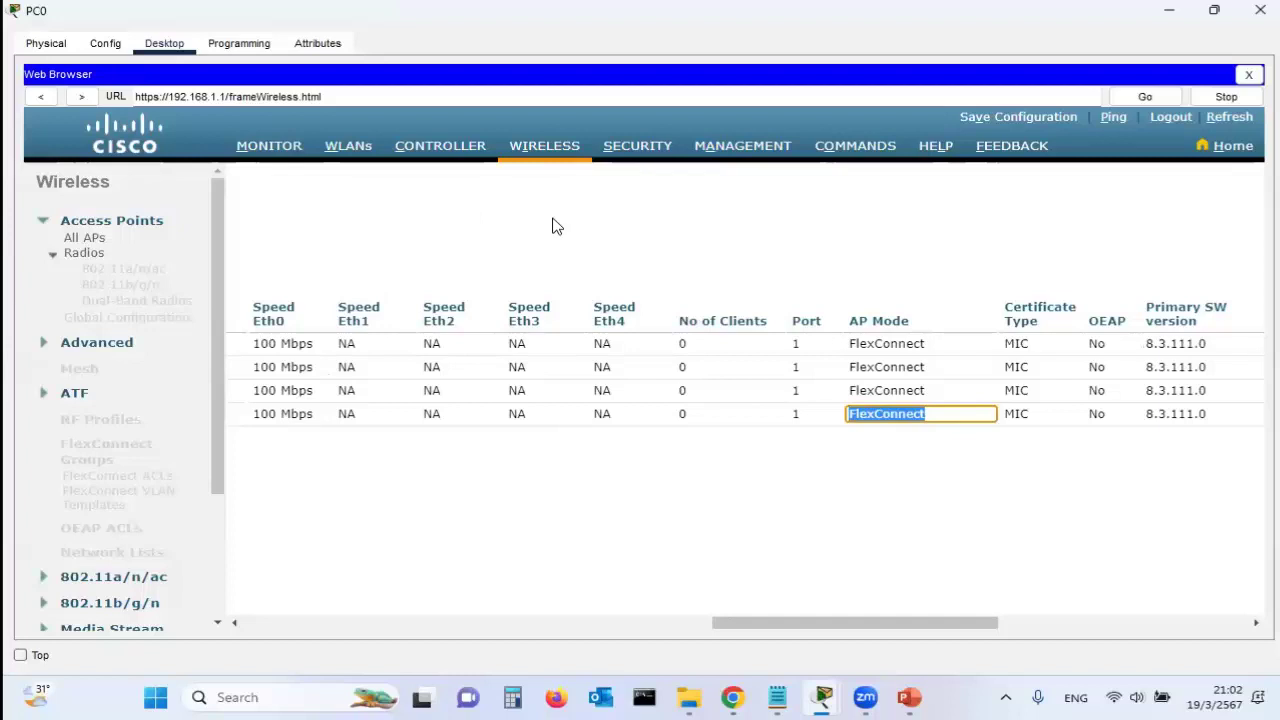
{"action": "left_click", "coordinate": [820, 697]}
{"action": "left_click", "coordinate": [231, 601]}
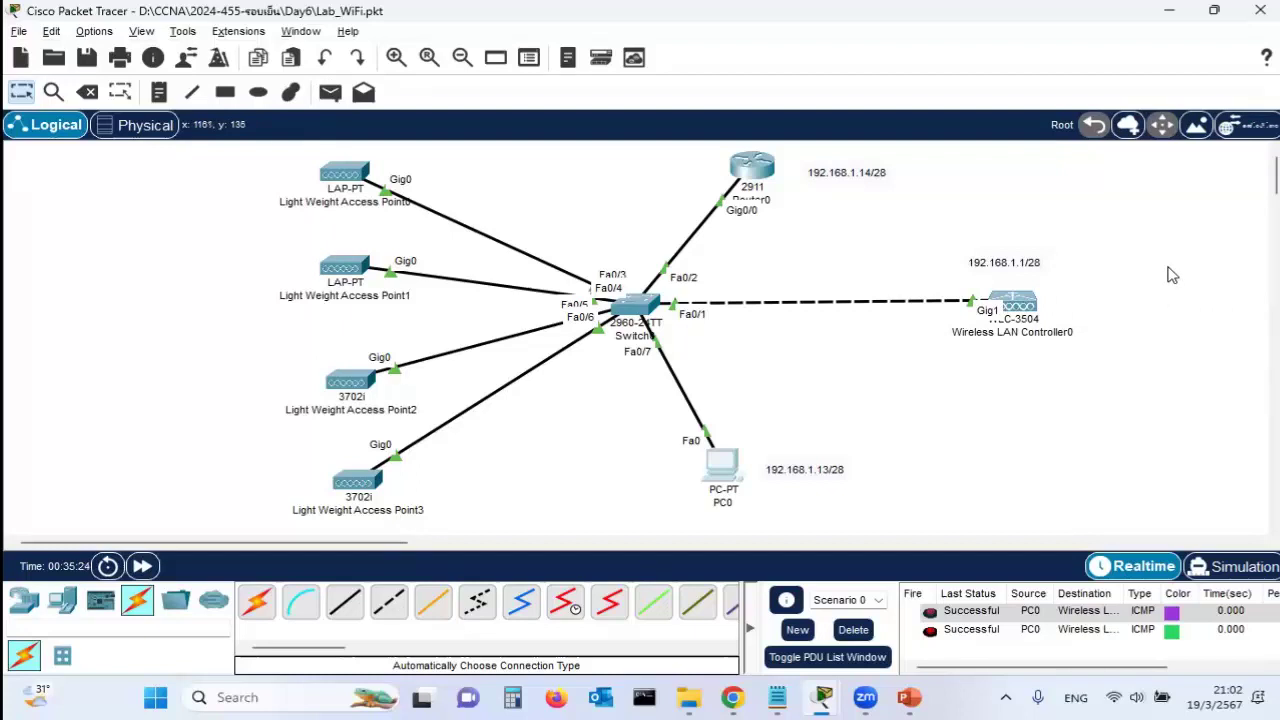
{"action": "left_click", "coordinate": [731, 462]}
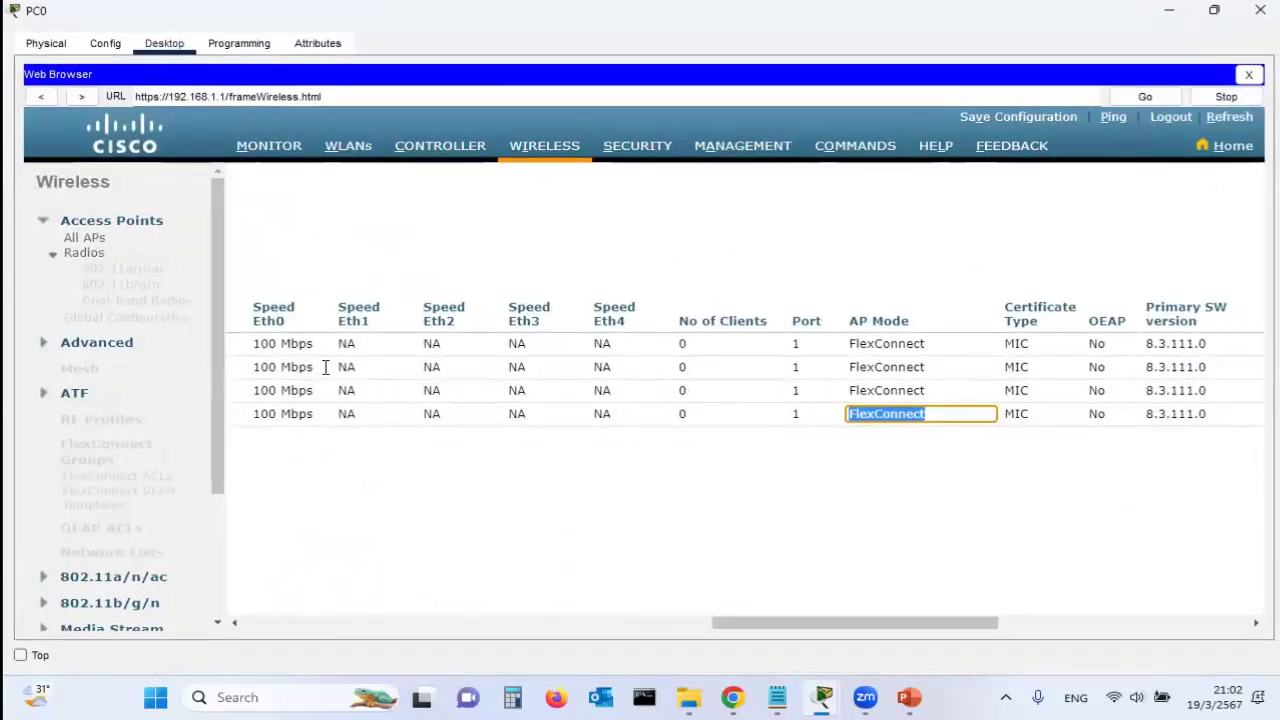
{"action": "left_click", "coordinate": [846, 493]}
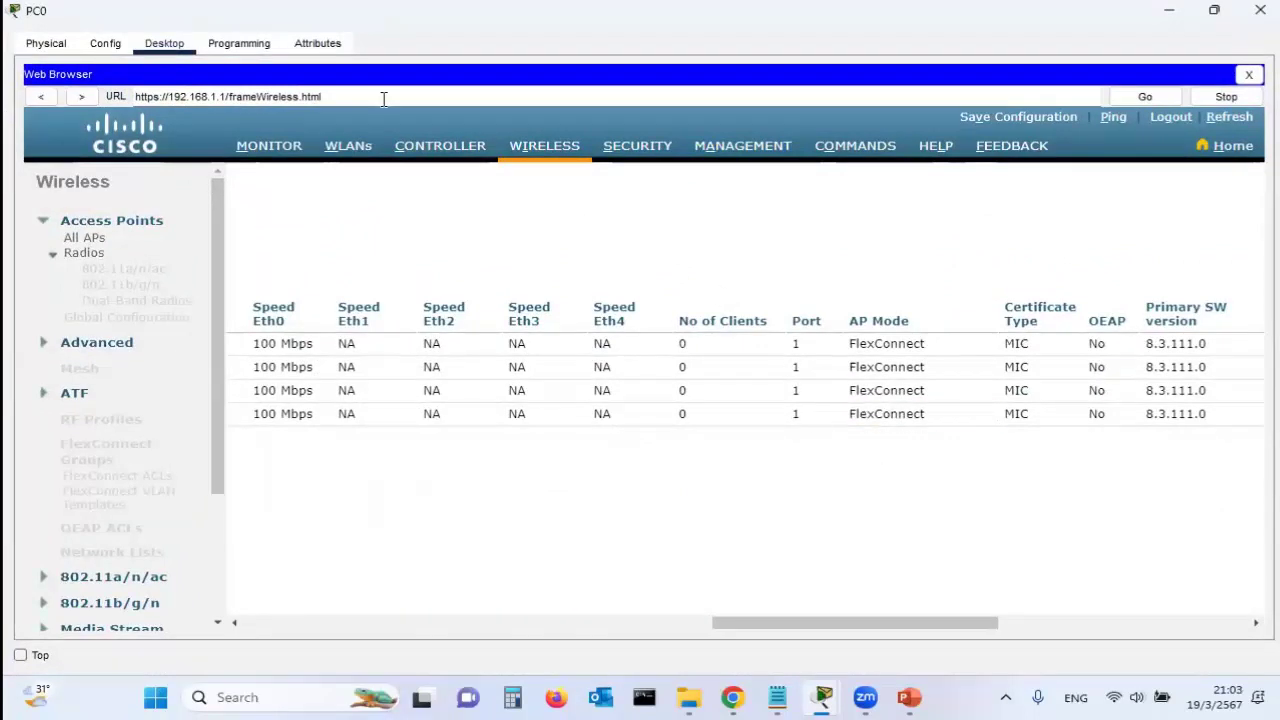
Open WLAN 1 from the WLANs list and check its Jodoi-Wifi1 profile name and SSID
{"action": "left_click", "coordinate": [347, 147]}
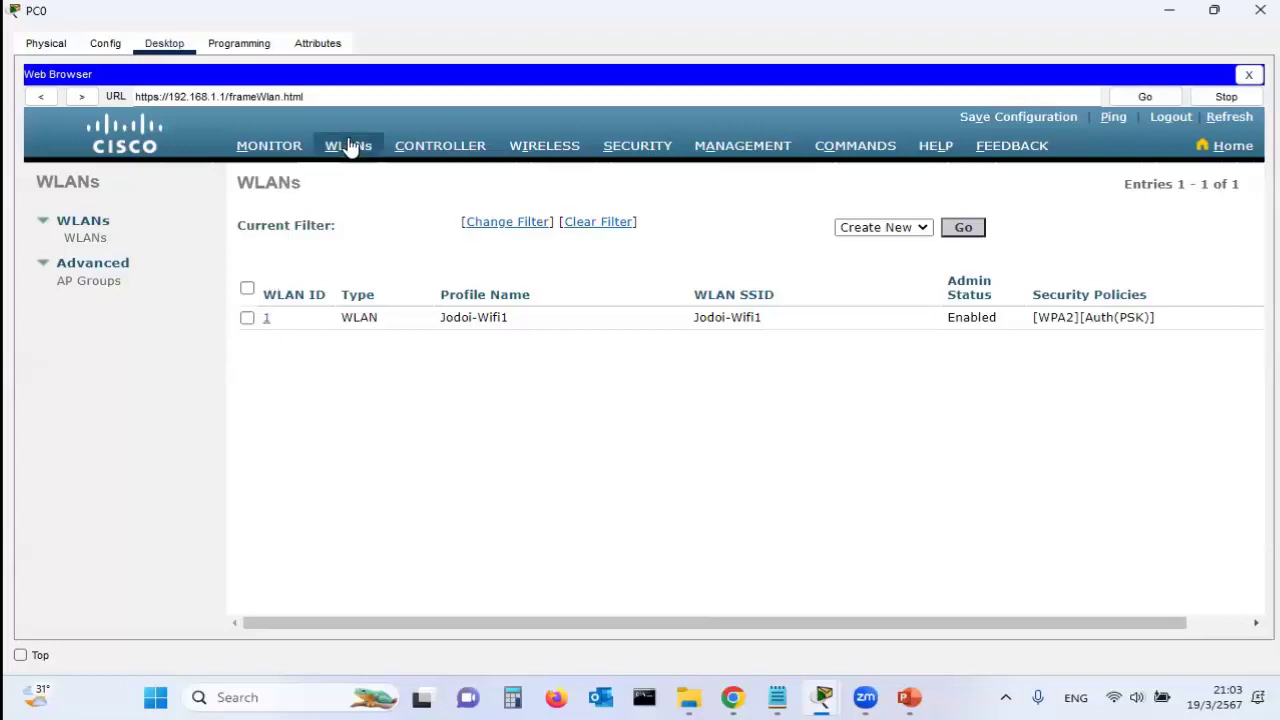
{"action": "left_click", "coordinate": [266, 320]}
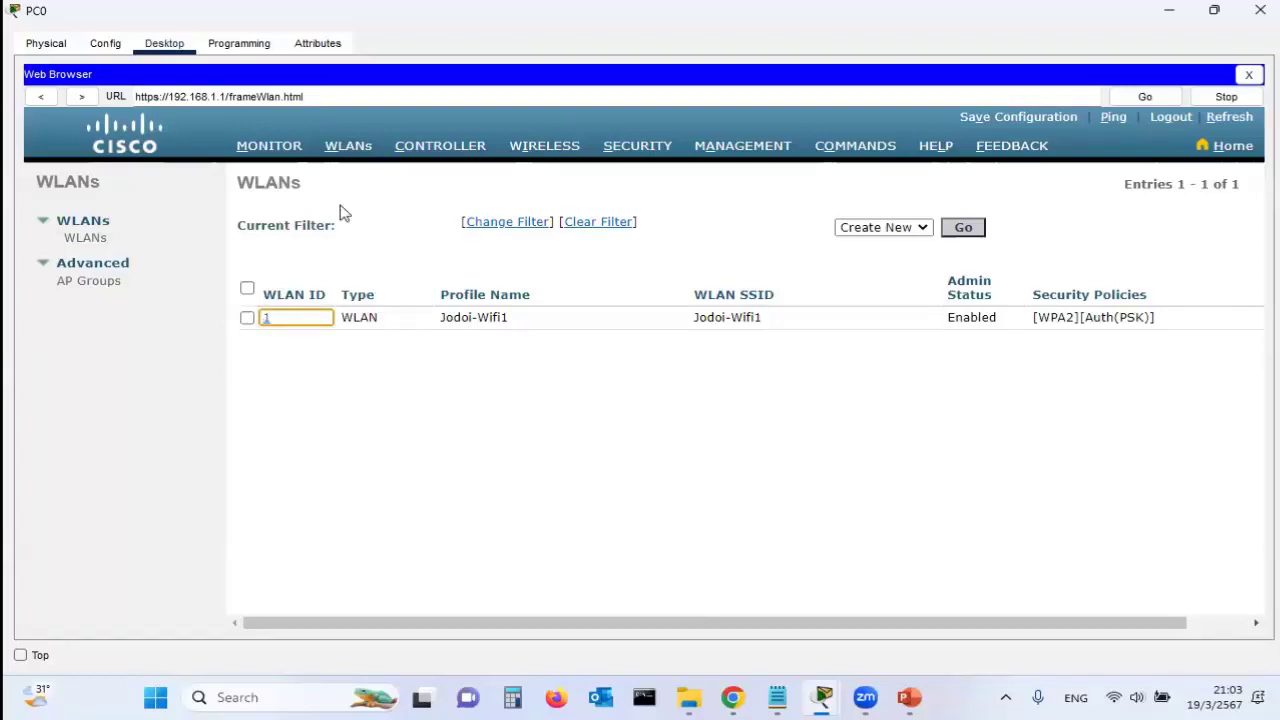
{"action": "left_click", "coordinate": [265, 318]}
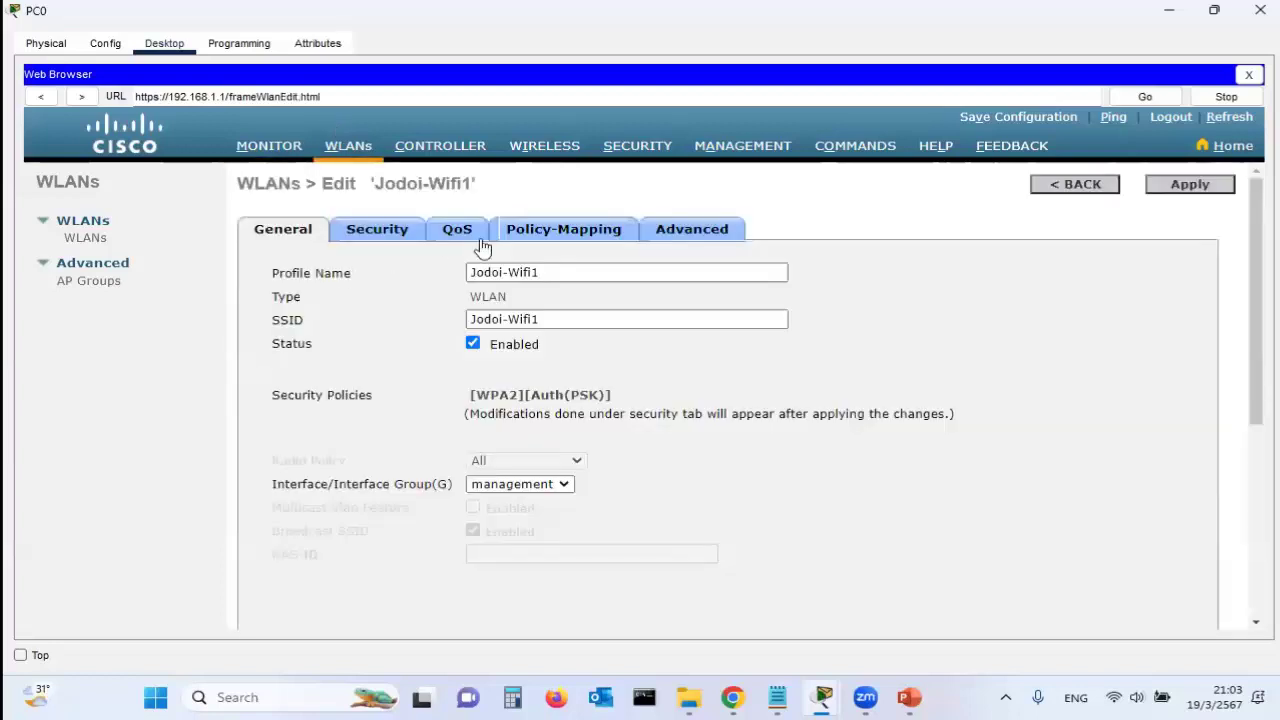
{"action": "left_click_drag", "start_coordinate": [557, 273], "coordinate": [440, 277]}
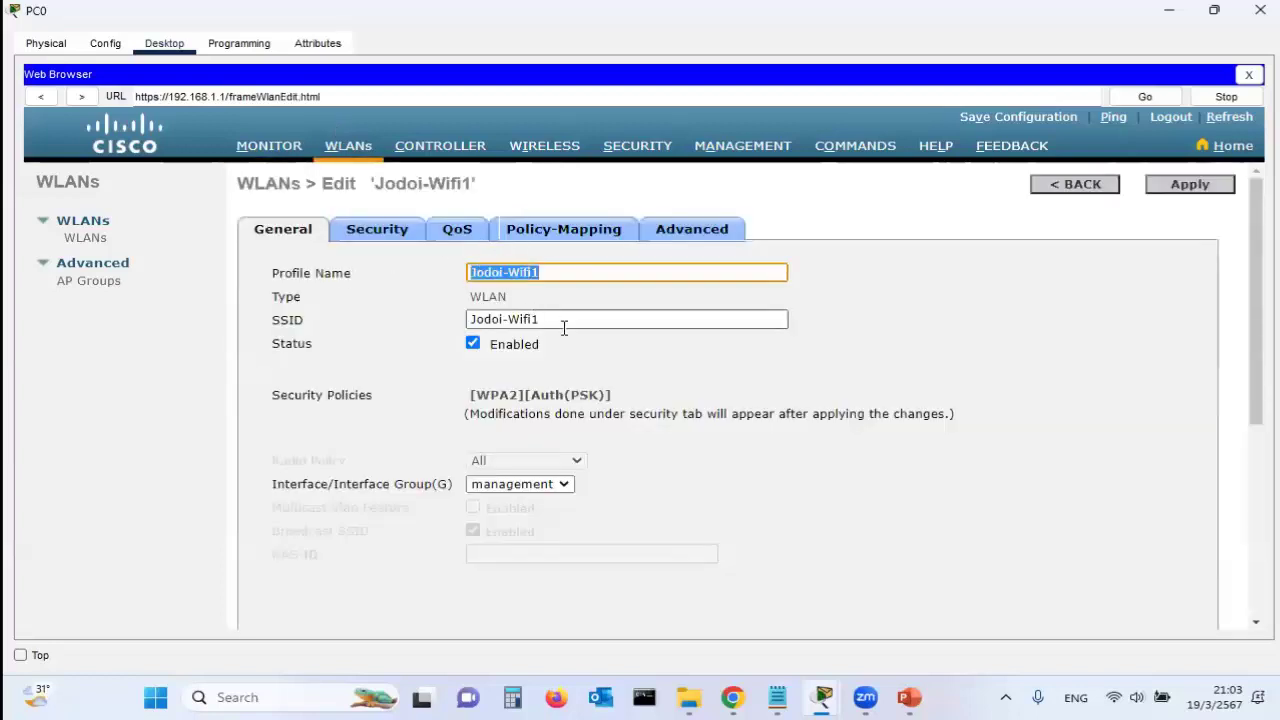
{"action": "left_click_drag", "start_coordinate": [563, 320], "coordinate": [452, 326]}
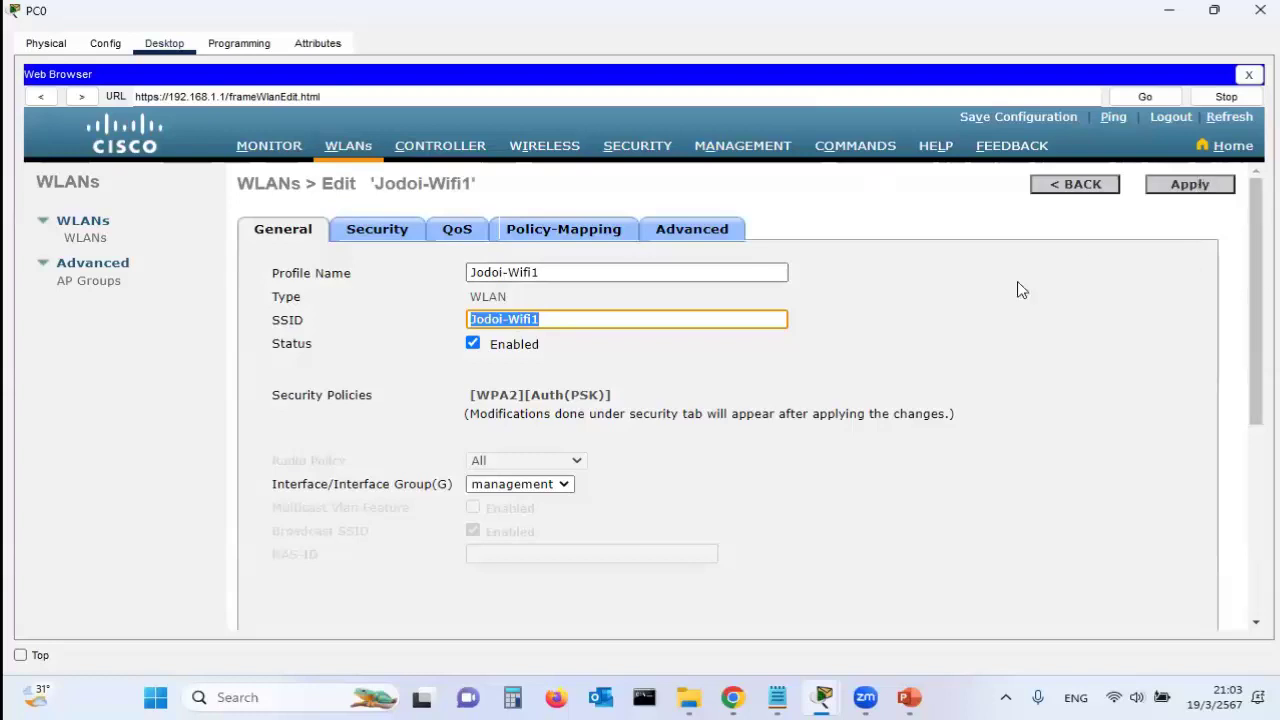
{"action": "left_click", "coordinate": [724, 322]}
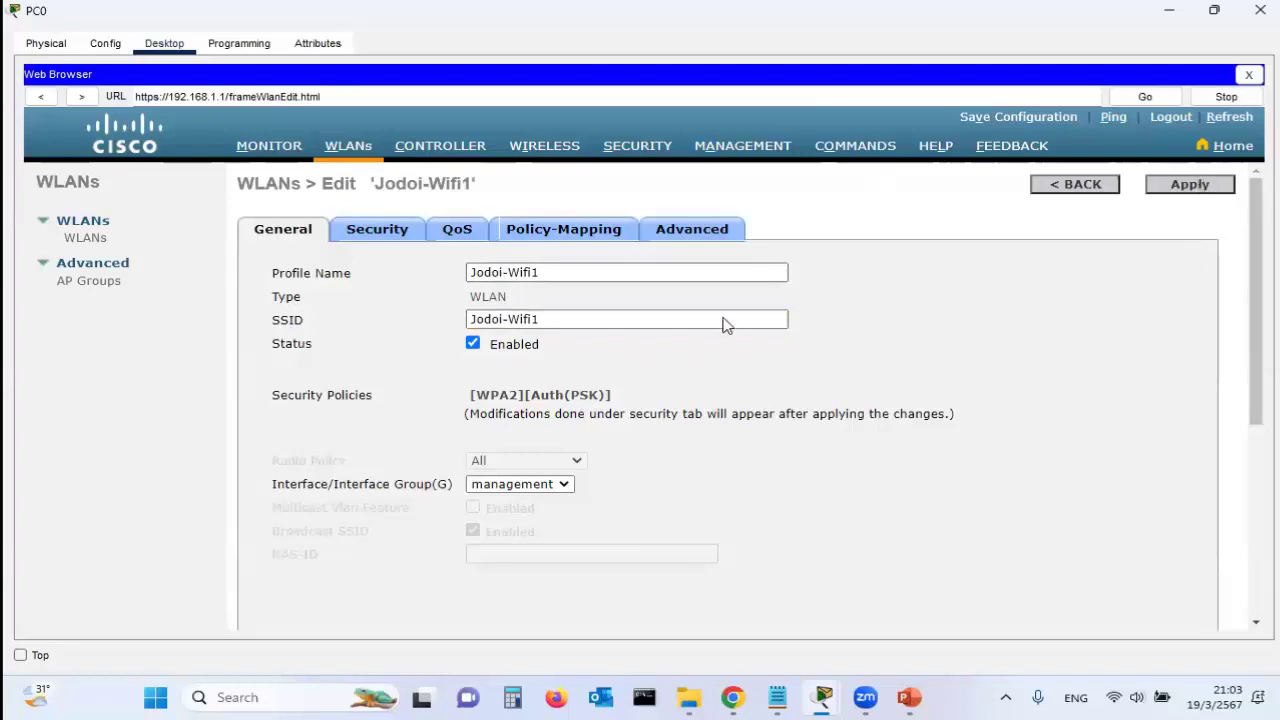
Review Jodoi-Wifi1's Layer 2 WPA2-PSK settings and masked key, then return to the WLANs list
{"action": "left_click", "coordinate": [377, 232]}
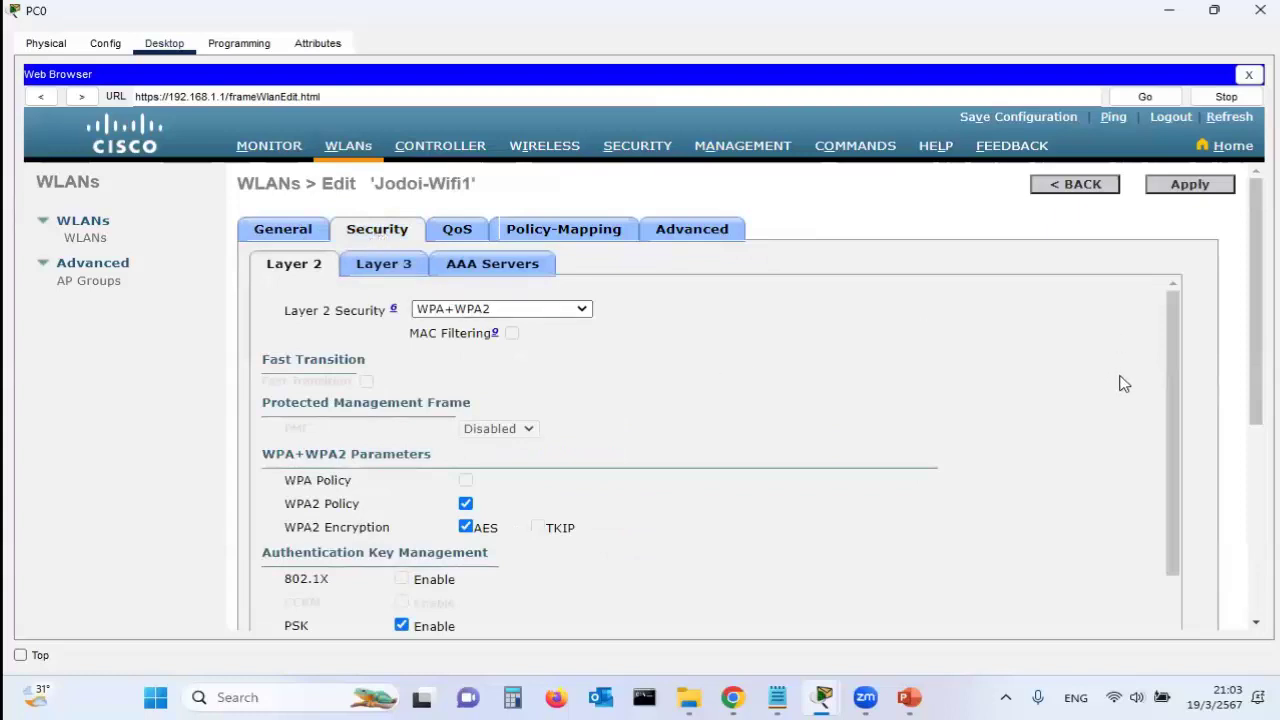
{"action": "left_click_drag", "start_coordinate": [1177, 391], "coordinate": [1187, 453]}
{"action": "scroll", "coordinate": [1248, 458], "scroll_direction": "down", "scroll_amount": 5}
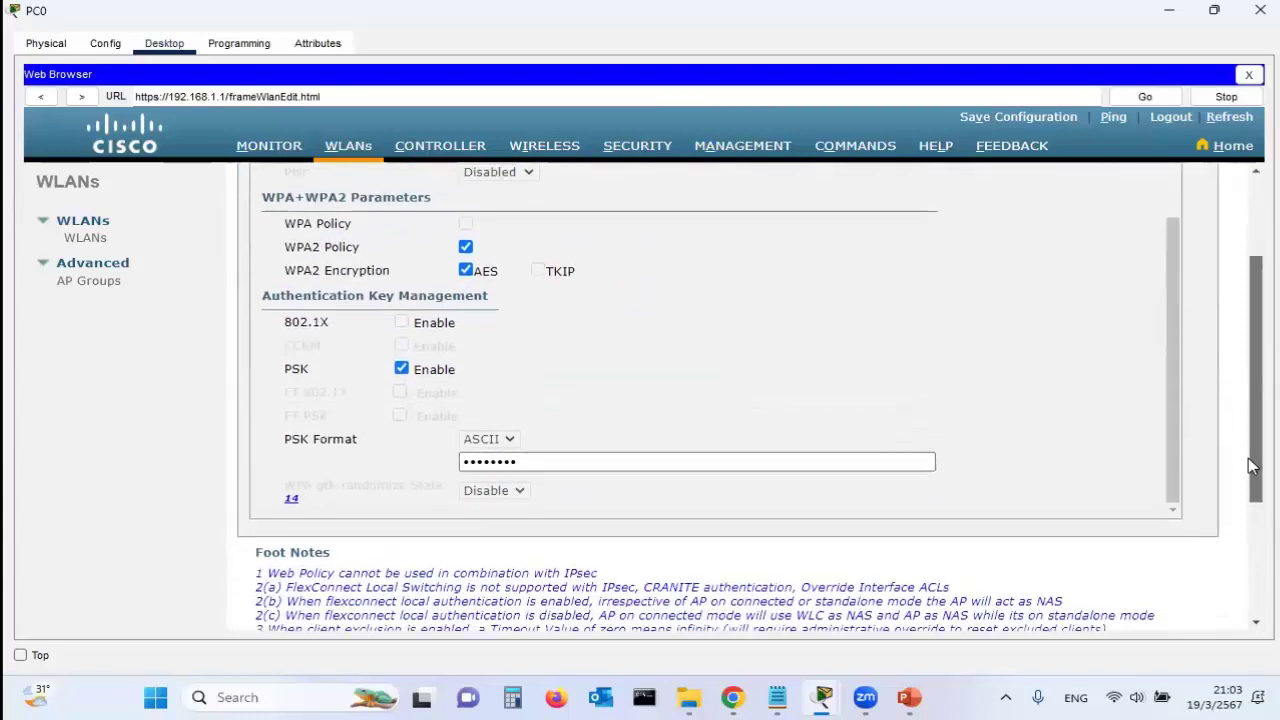
{"action": "left_click_drag", "start_coordinate": [518, 440], "coordinate": [404, 443]}
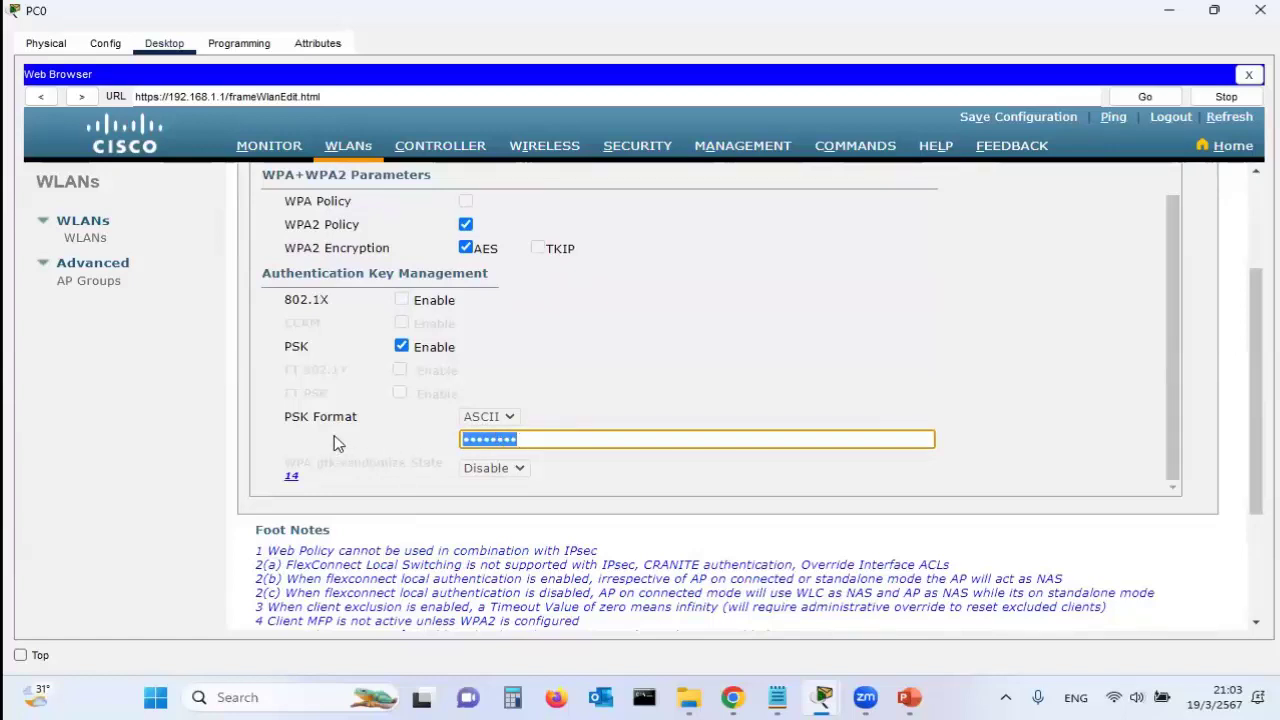
{"action": "scroll", "coordinate": [1177, 377], "scroll_direction": "up", "scroll_amount": 2}
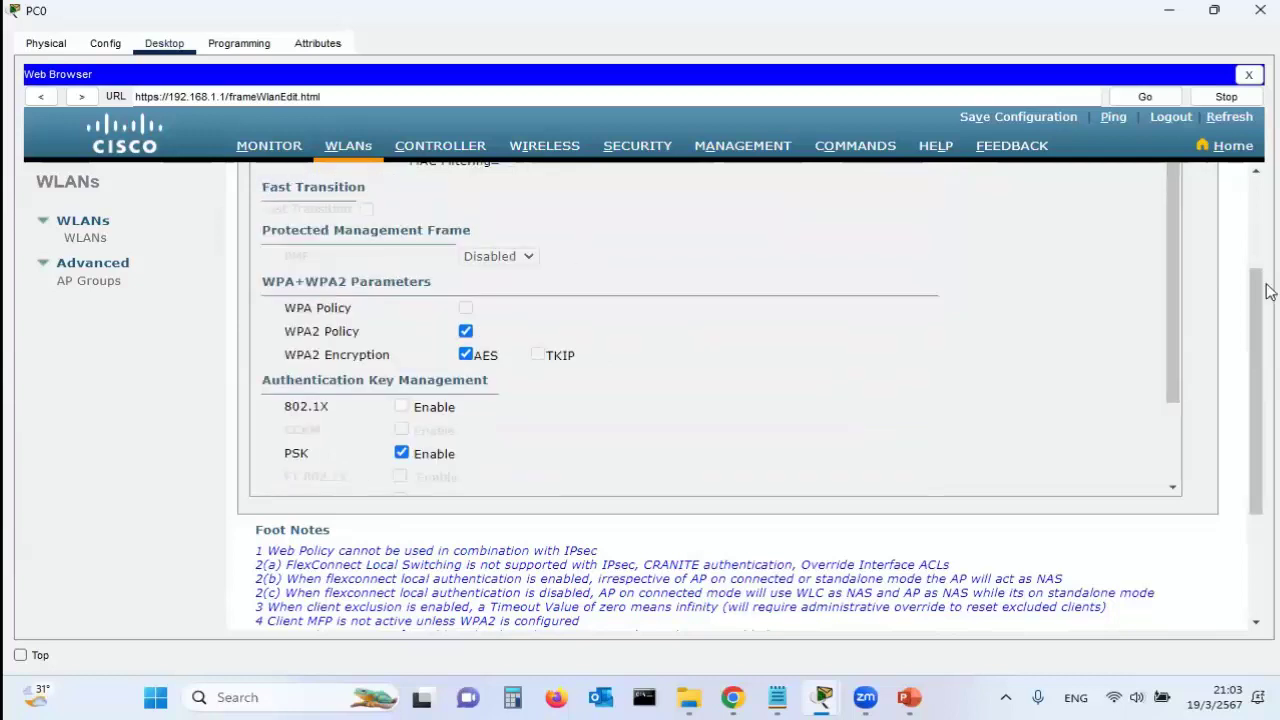
{"action": "scroll", "coordinate": [1256, 305], "scroll_direction": "up", "scroll_amount": 3}
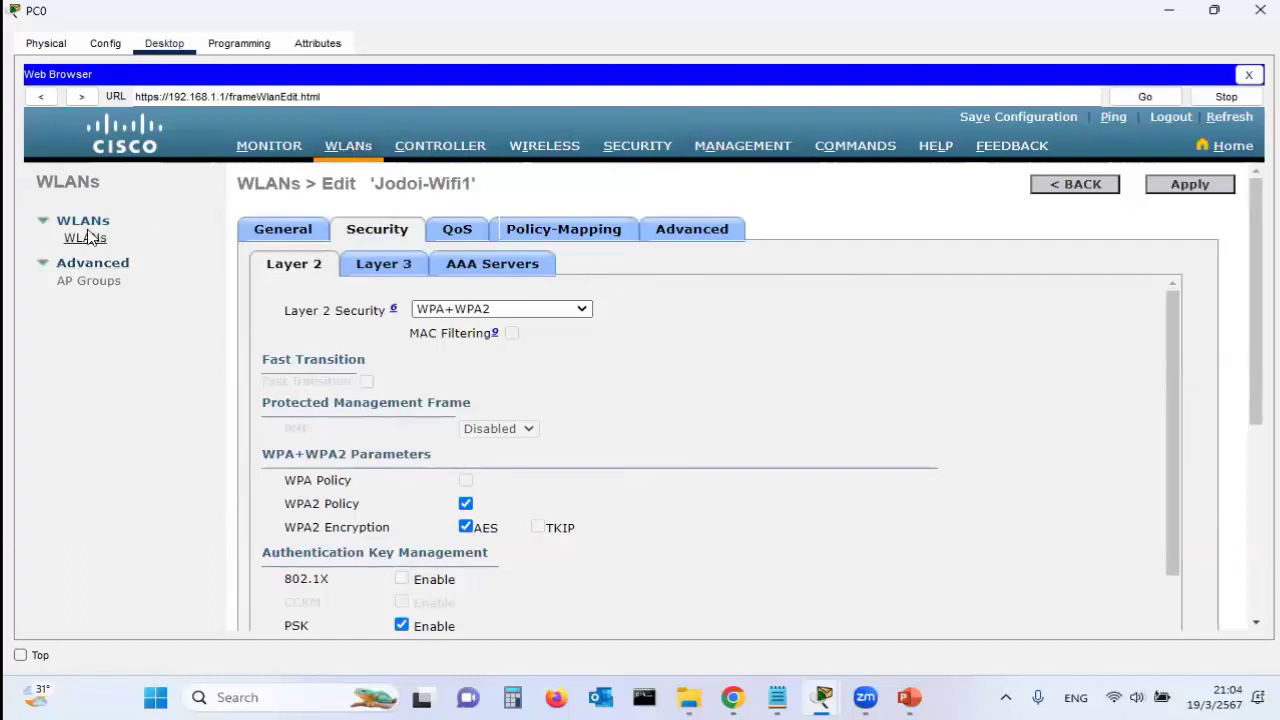
{"action": "left_click", "coordinate": [350, 147]}
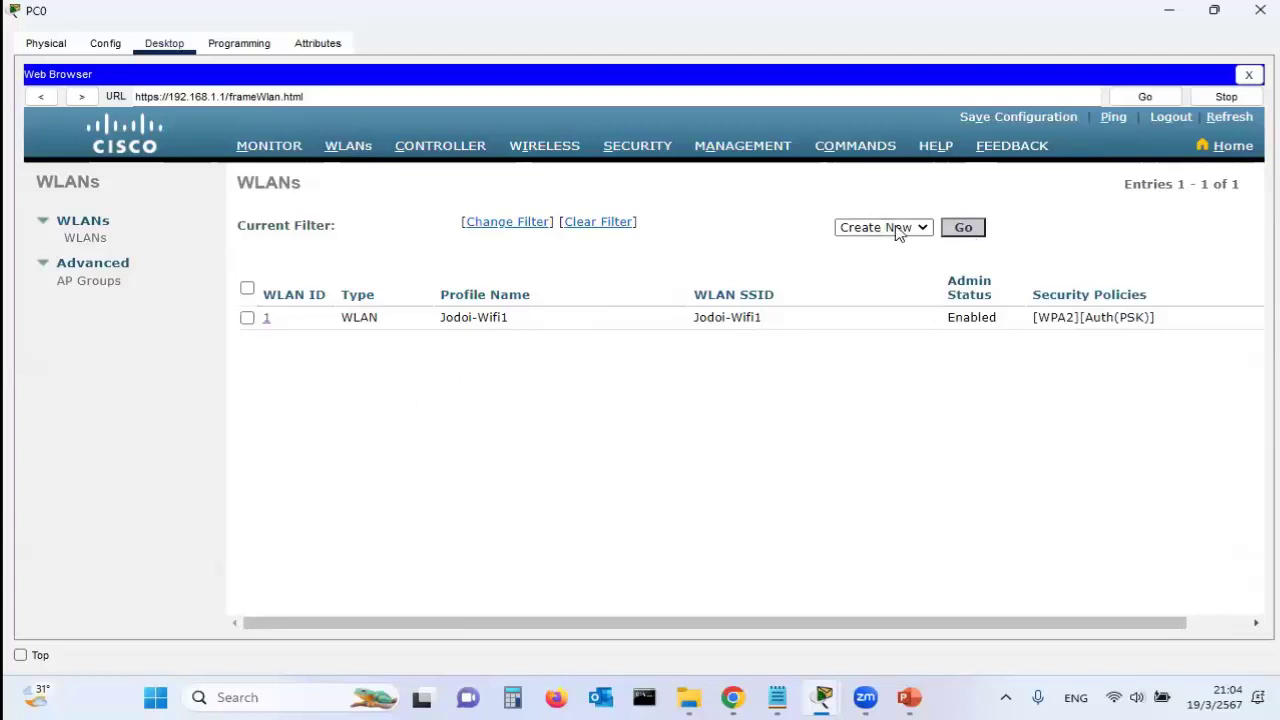
Create WLAN ID 2 with Jodoi-Wifi2 as the profile name, copied into the SSID field
{"action": "left_click", "coordinate": [962, 228]}
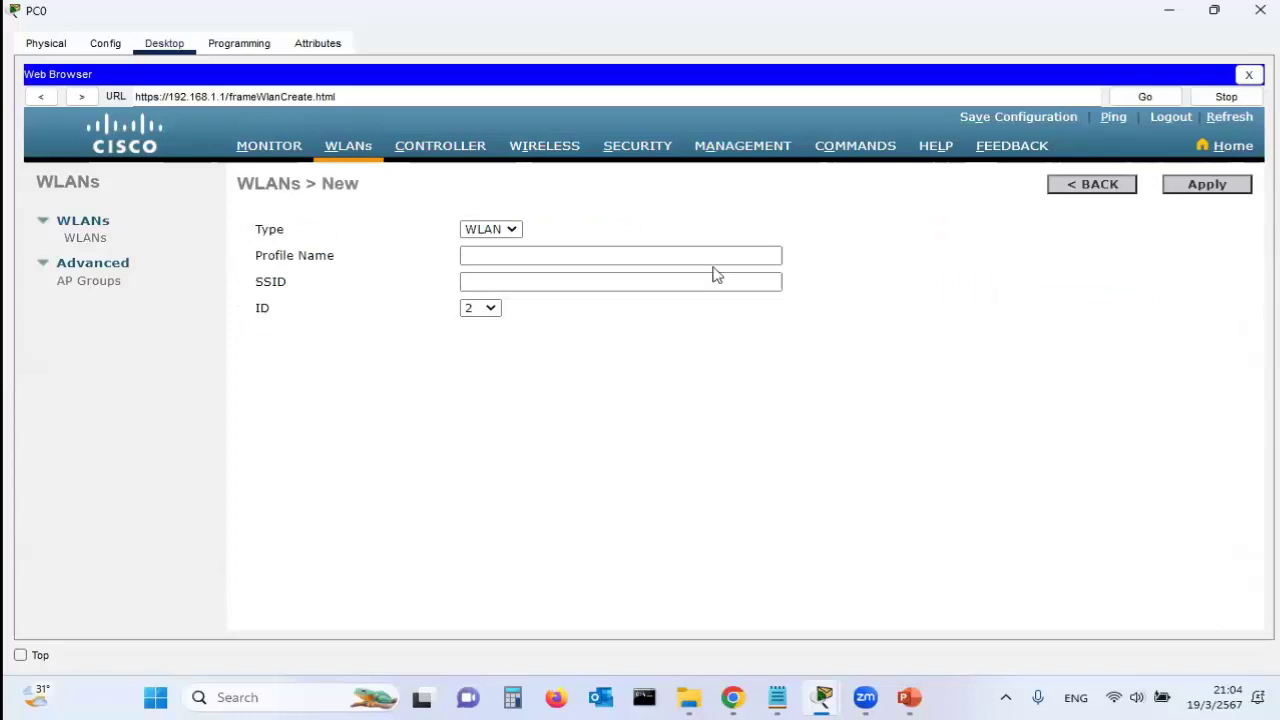
{"action": "left_click", "coordinate": [536, 249]}
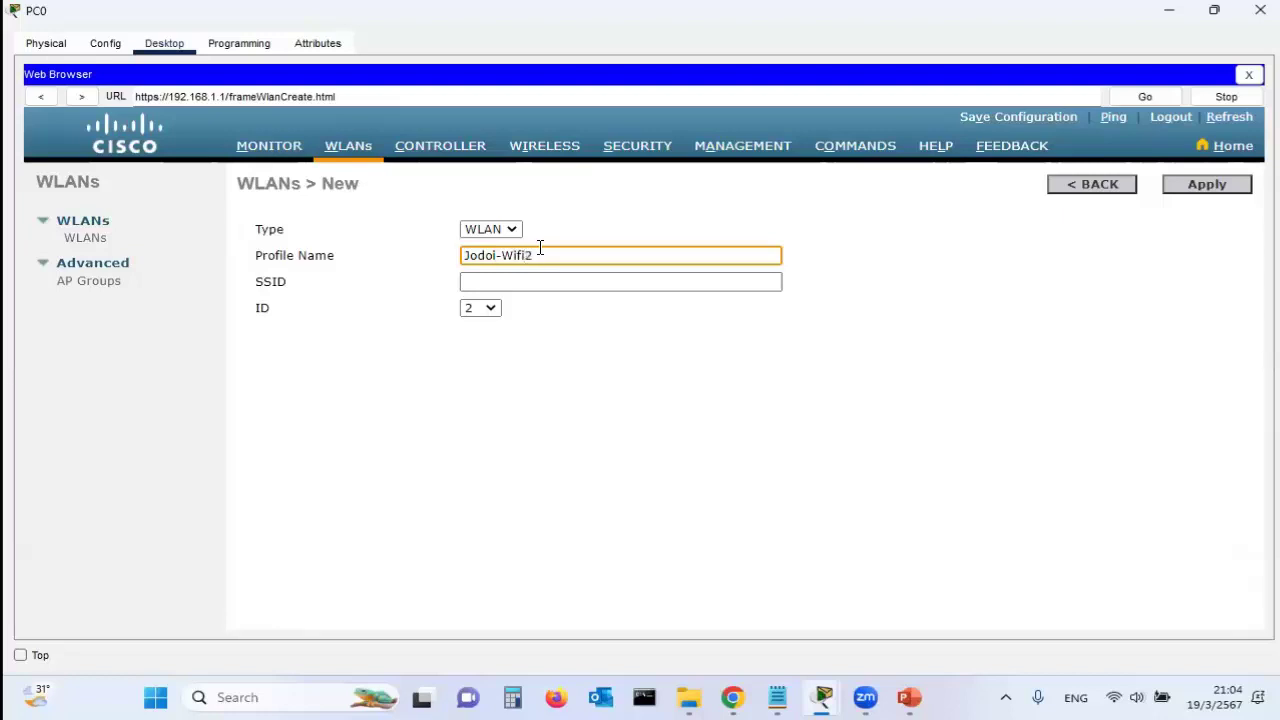
{"action": "left_click_drag", "start_coordinate": [551, 250], "coordinate": [446, 250]}
{"action": "key", "text": "ctrl+c"}
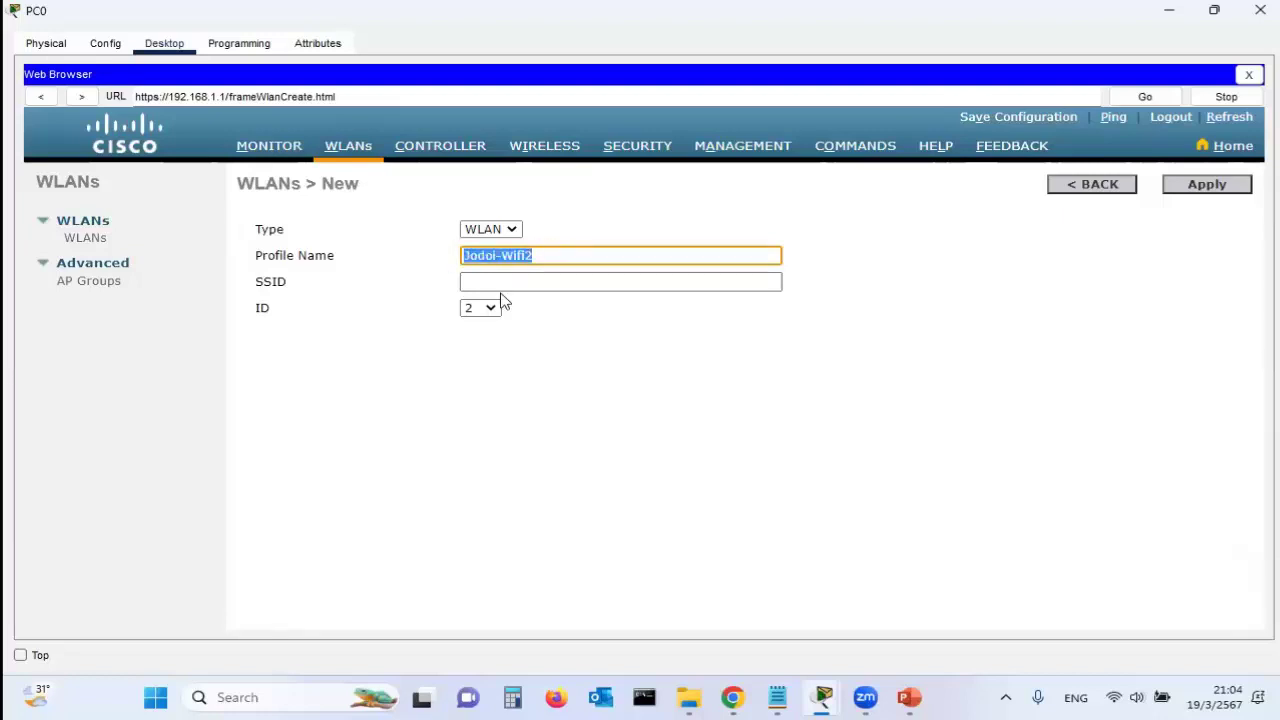
{"action": "left_click", "coordinate": [500, 287]}
{"action": "key", "text": "ctrl+v"}
{"action": "left_click", "coordinate": [409, 334]}
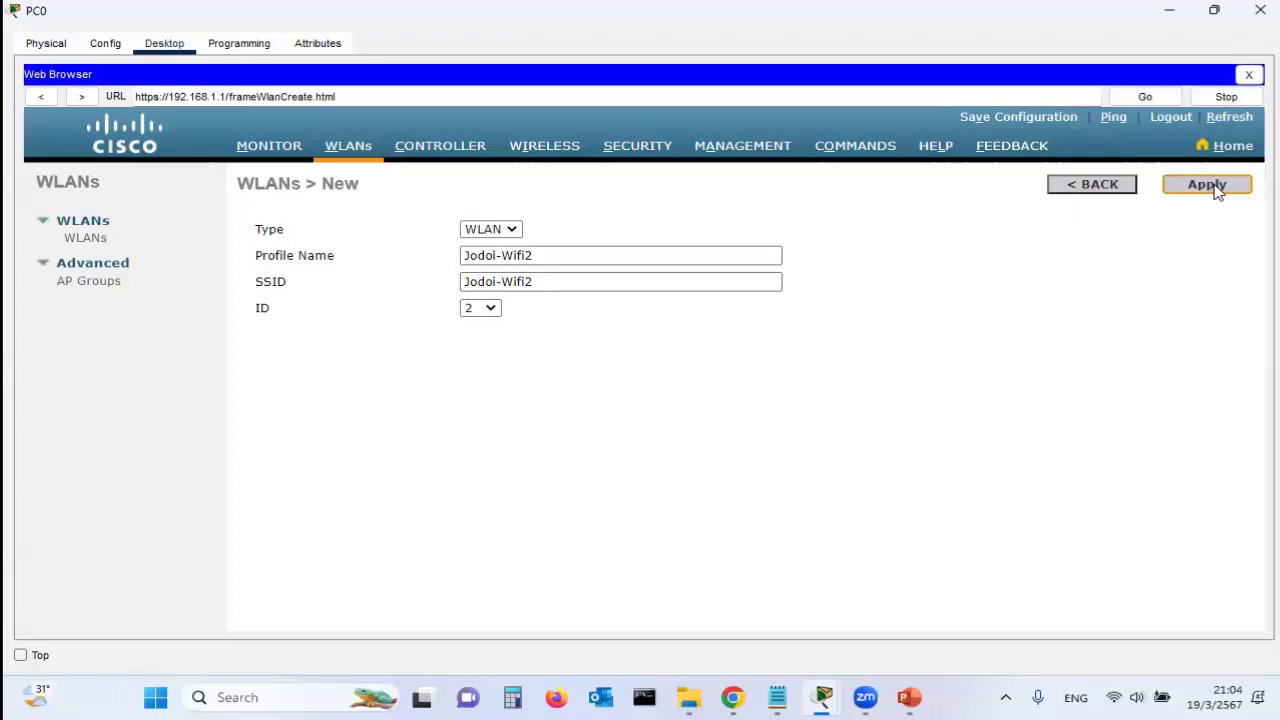
{"action": "left_click", "coordinate": [1212, 187]}
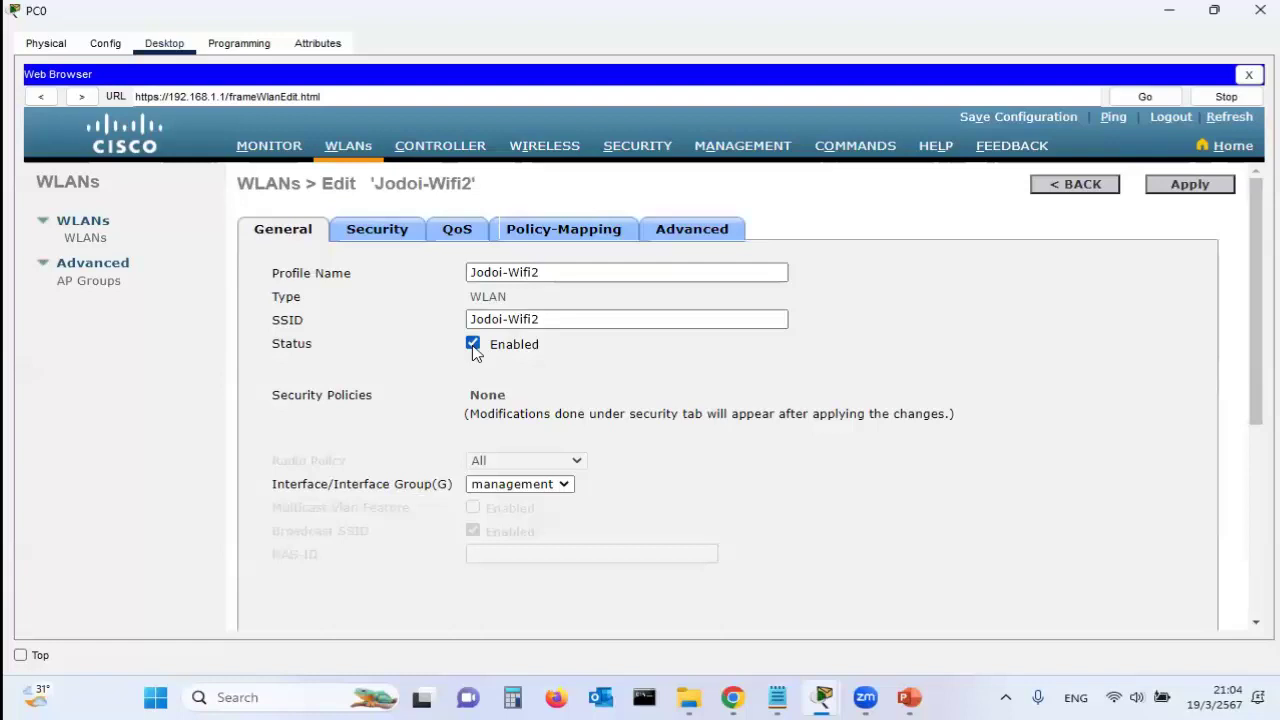
Look over Jodoi-Wifi2's QoS, Policy-Mapping and Advanced tabs before returning to Security
{"action": "left_click", "coordinate": [375, 232]}
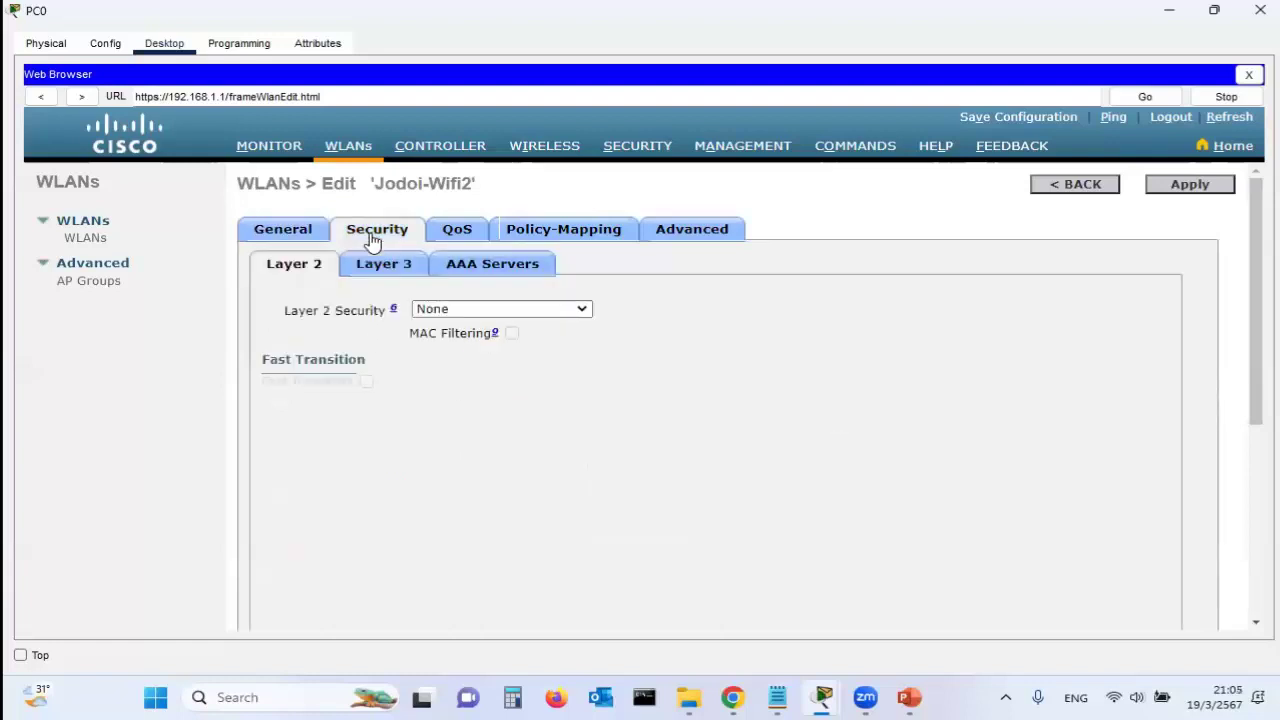
{"action": "left_click", "coordinate": [457, 243]}
{"action": "left_click", "coordinate": [556, 246]}
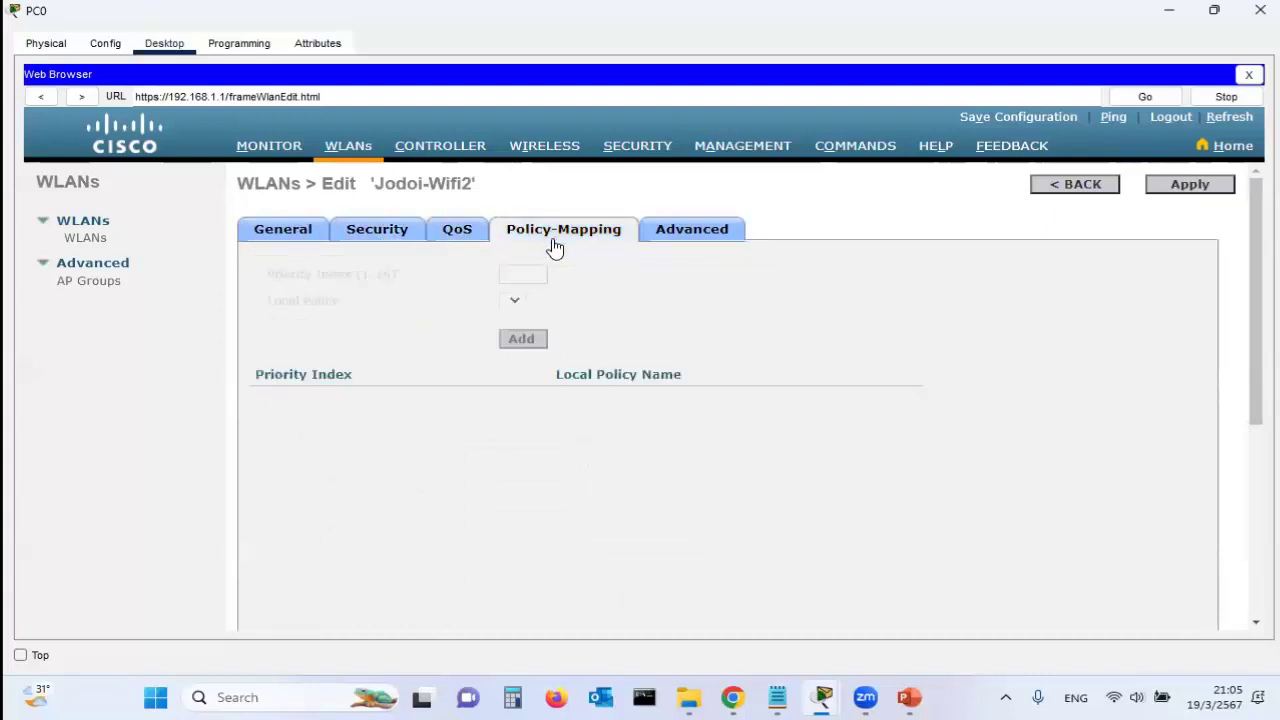
{"action": "left_click", "coordinate": [694, 246]}
{"action": "left_click", "coordinate": [372, 249]}
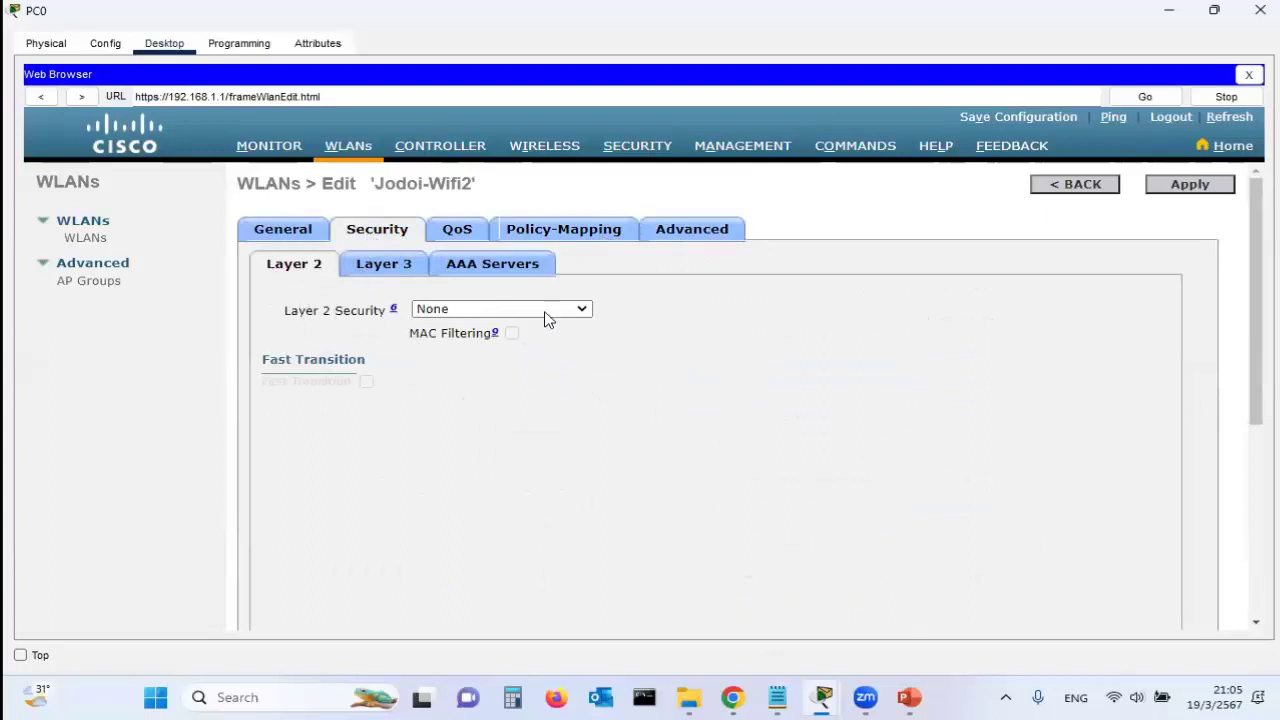
Set Layer 2 security to WPA+WPA2 and enable the WPA2 policy
{"action": "left_click", "coordinate": [582, 311]}
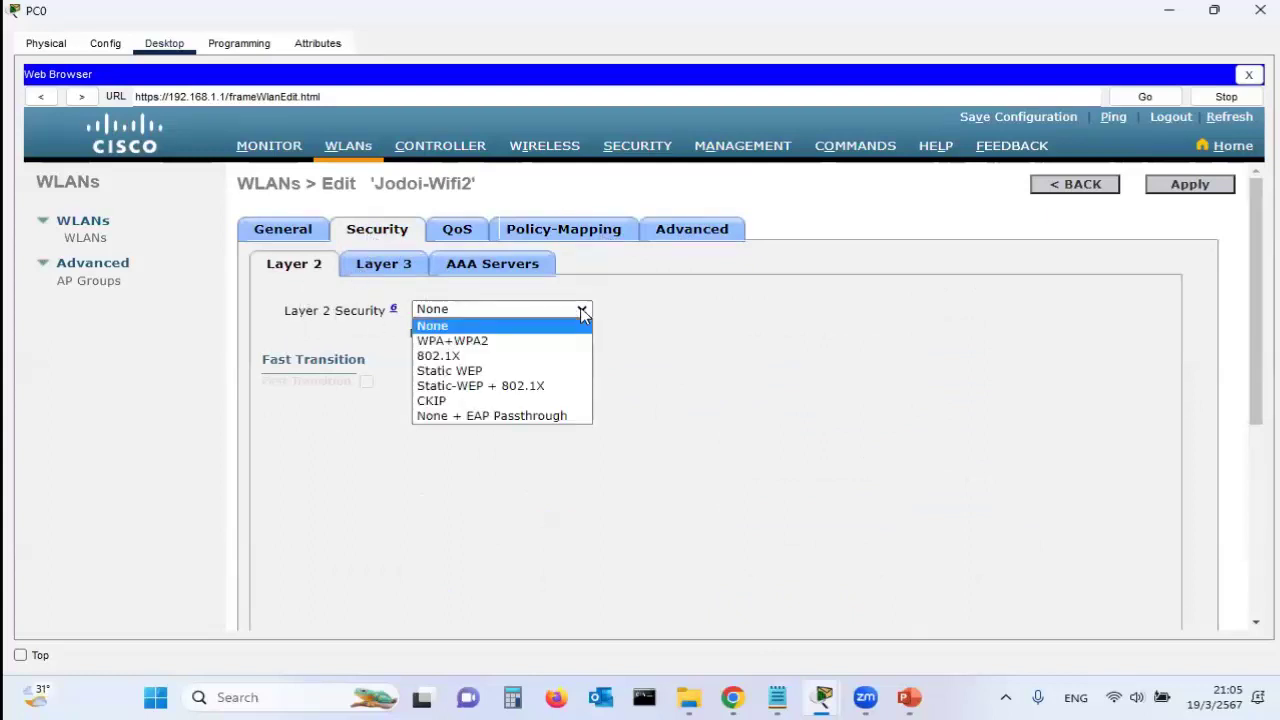
{"action": "left_click", "coordinate": [487, 341]}
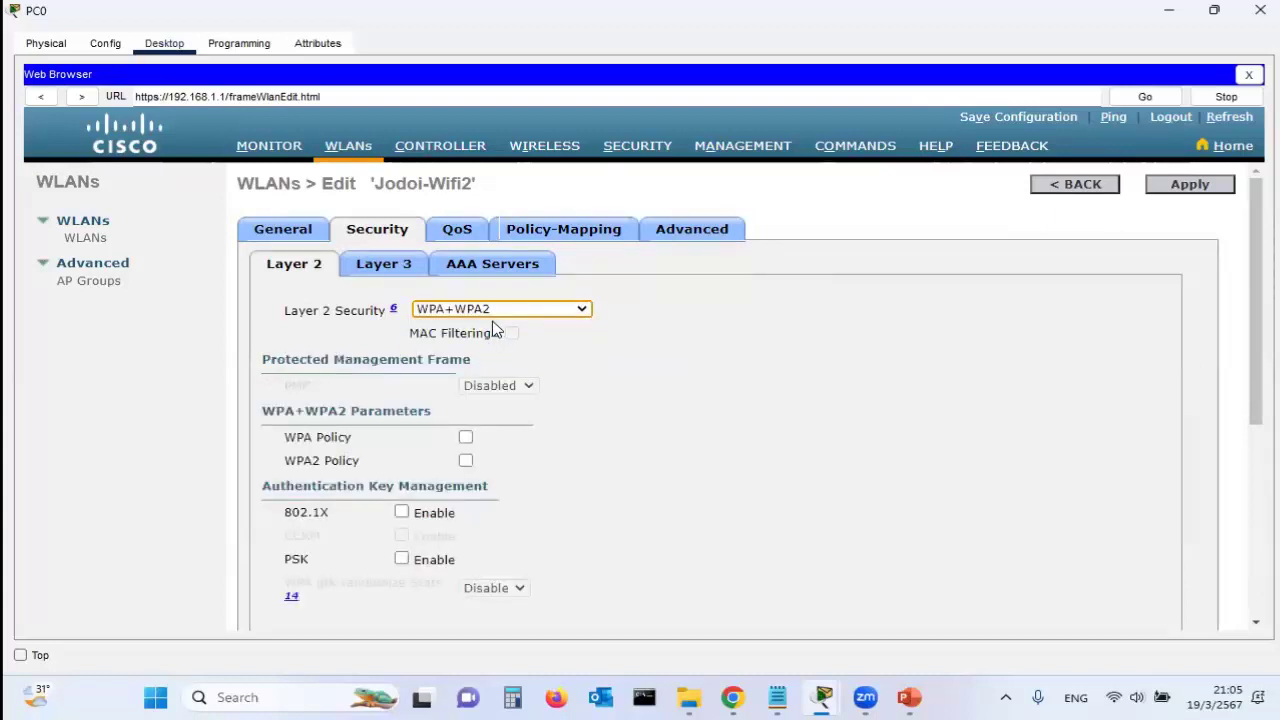
{"action": "left_click_drag", "start_coordinate": [1250, 213], "coordinate": [914, 206]}
{"action": "left_click", "coordinate": [466, 462]}
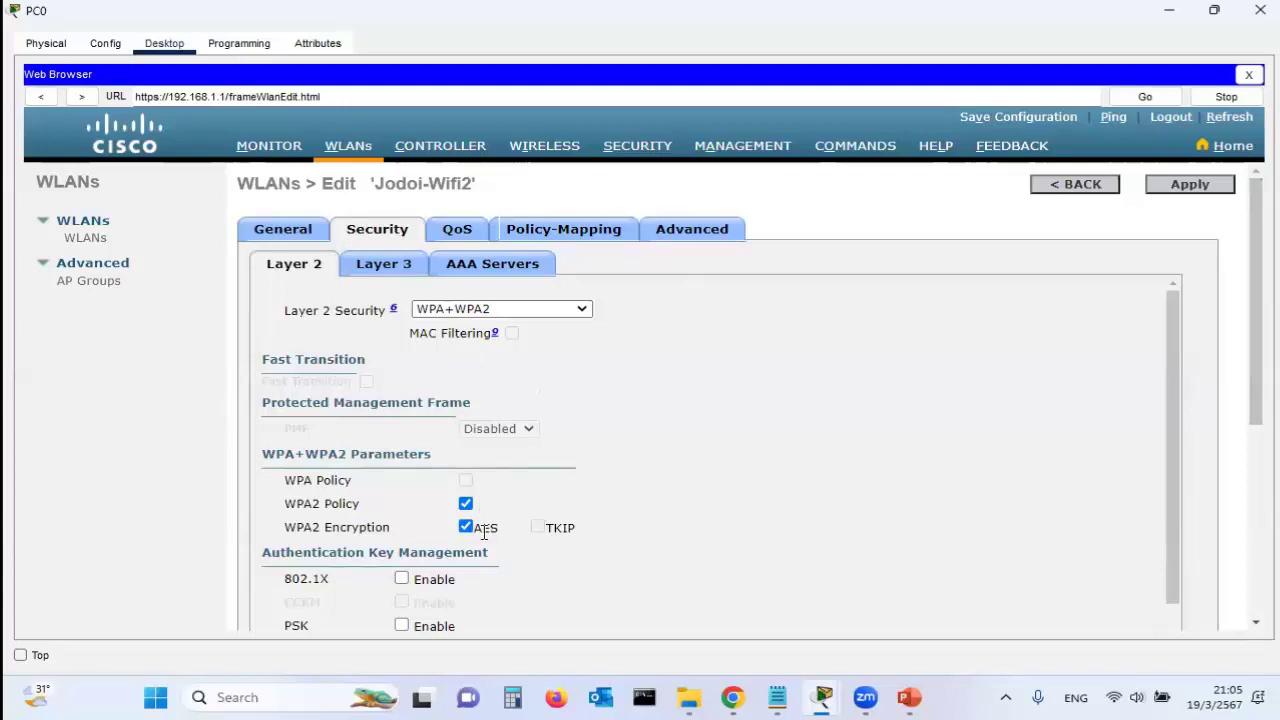
{"action": "left_click_drag", "start_coordinate": [1260, 400], "coordinate": [1235, 474]}
{"action": "left_click_drag", "start_coordinate": [1171, 424], "coordinate": [1160, 491]}
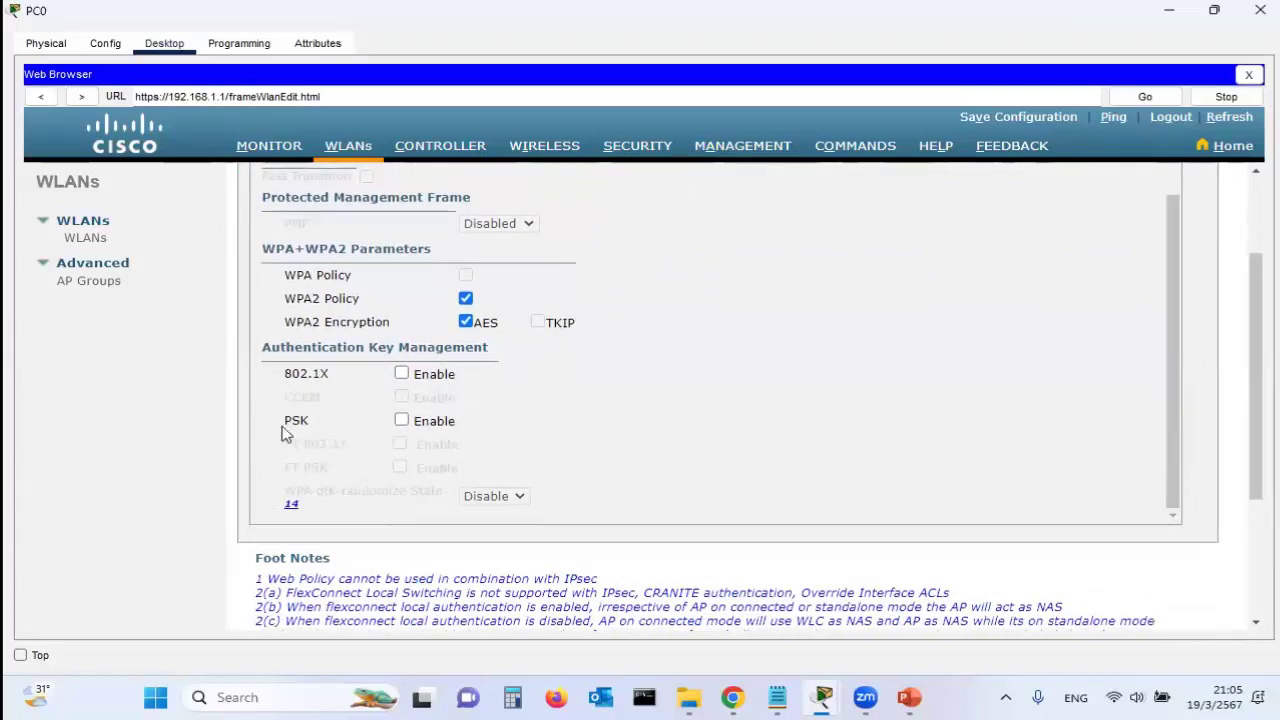
Enable PSK key management and enter the pre-shared key
{"action": "left_click", "coordinate": [403, 424]}
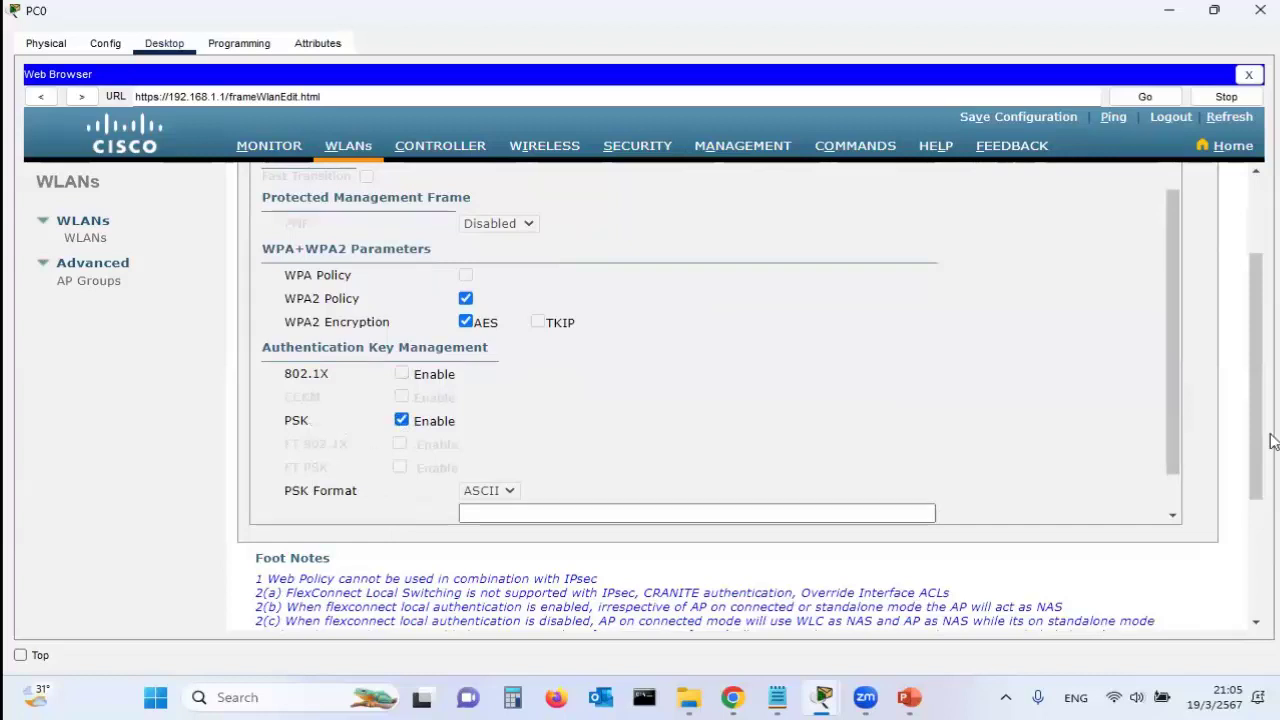
{"action": "left_click_drag", "start_coordinate": [1168, 420], "coordinate": [1168, 480]}
{"action": "left_click", "coordinate": [581, 468]}
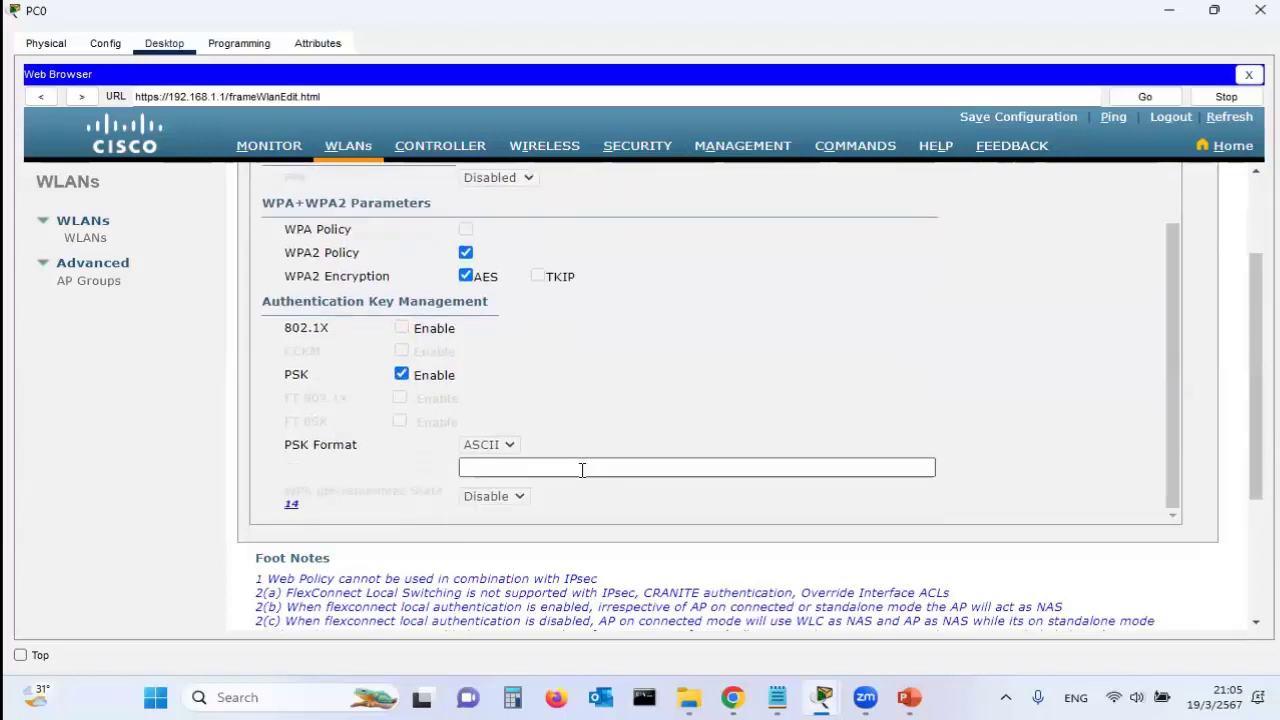
{"action": "type", "text": "1234567"}
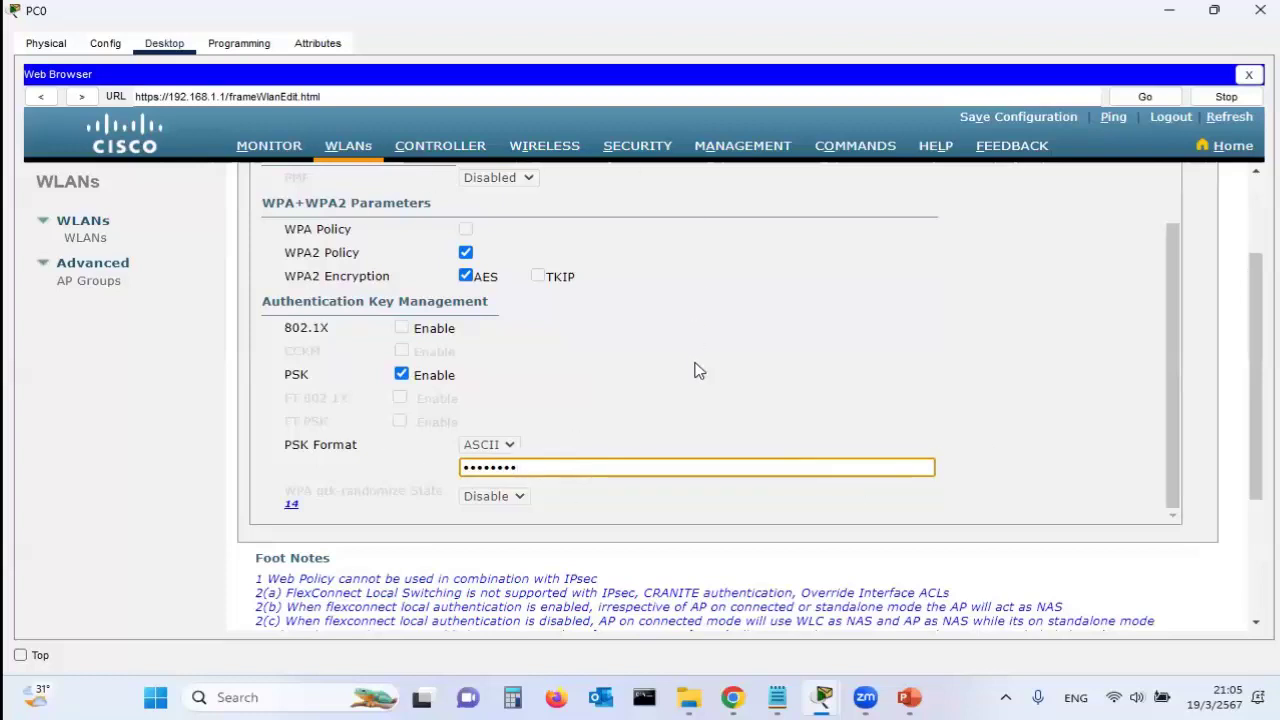
{"action": "left_click_drag", "start_coordinate": [1255, 350], "coordinate": [1194, 184]}
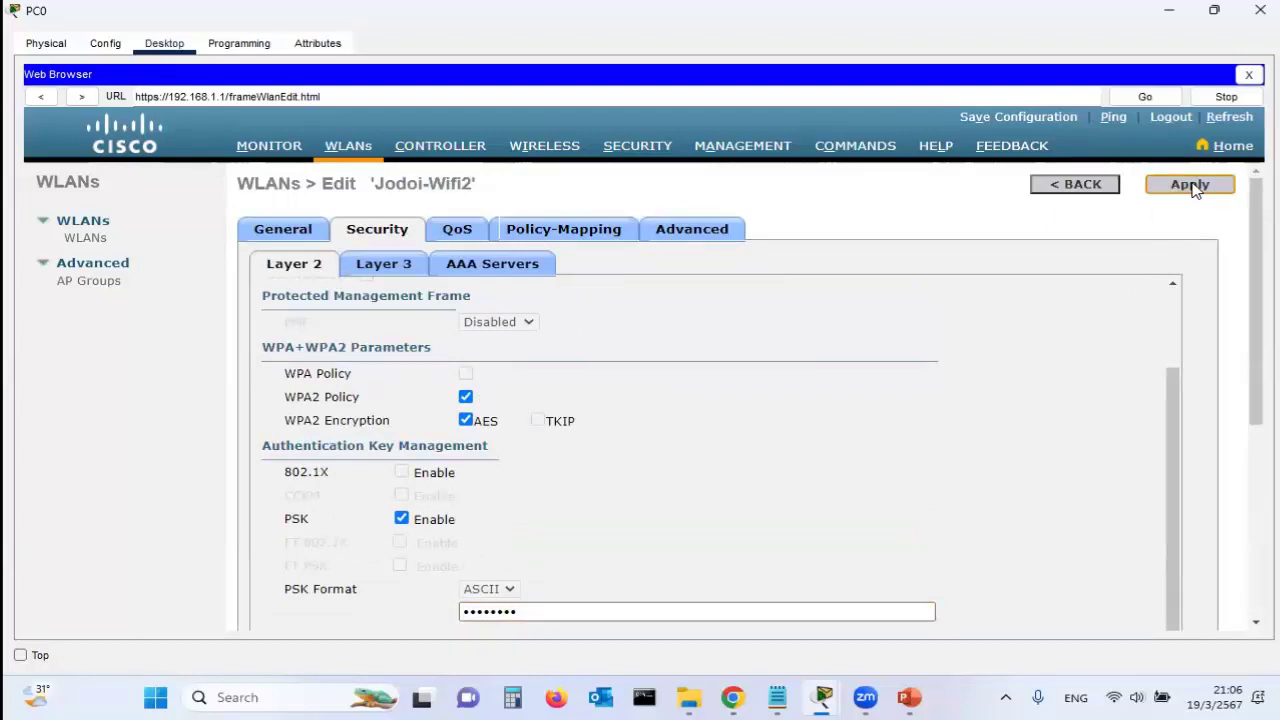
Apply Jodoi-Wifi2's security changes, check both WLANs show [WPA2][Auth(PSK)], and minimize PC0
{"action": "left_click", "coordinate": [1192, 186]}
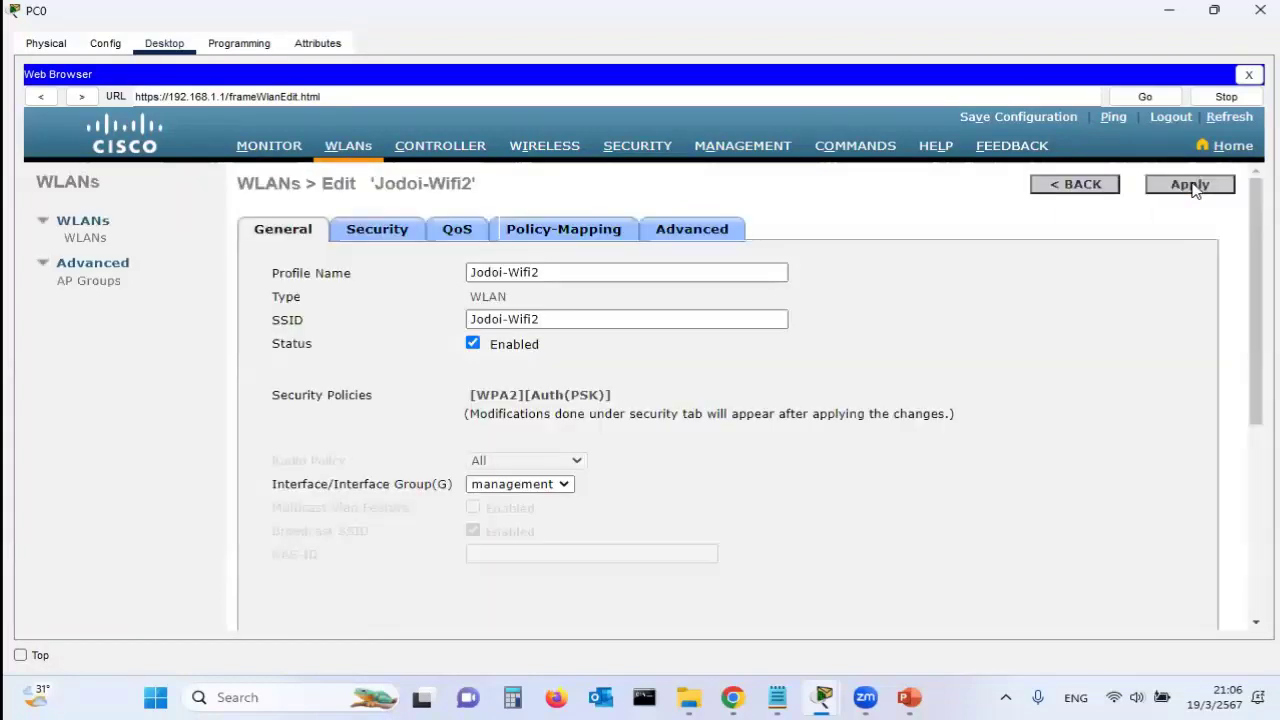
{"action": "left_click", "coordinate": [337, 147]}
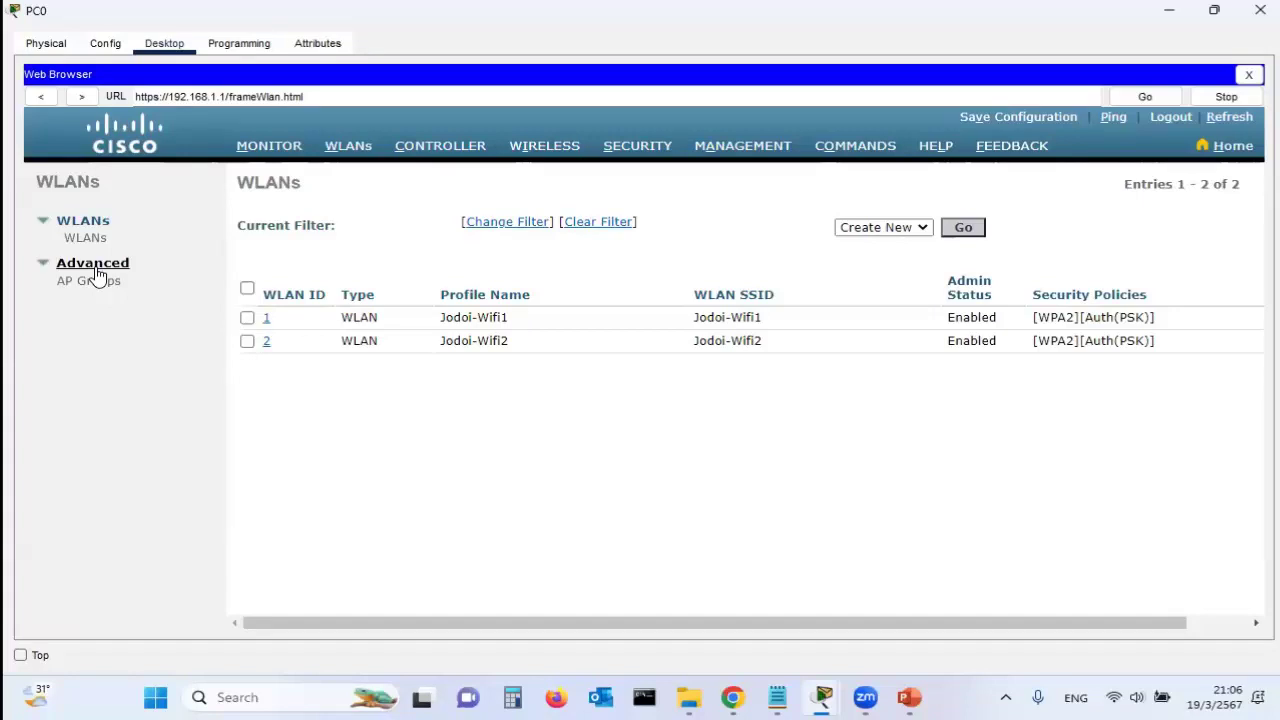
{"action": "left_click", "coordinate": [1169, 11]}
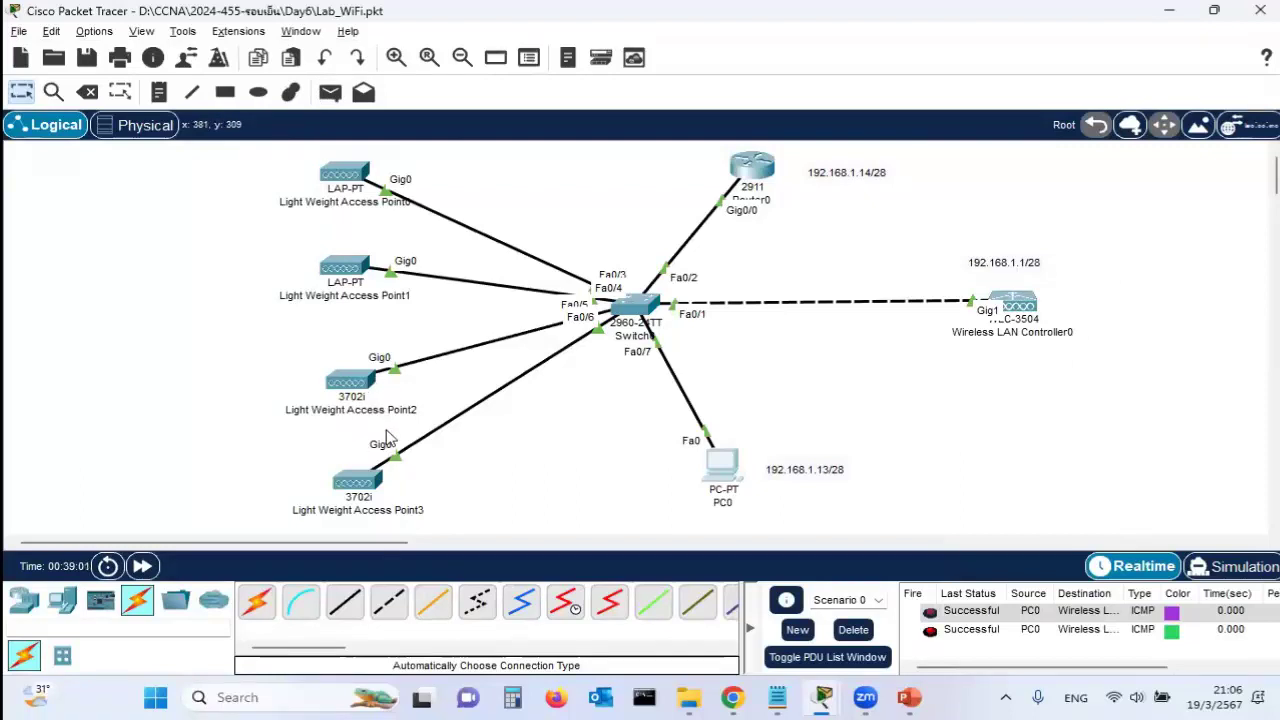
Place three Tablet PCs at the upper-left, upper-right and lower-left of the canvas
{"action": "left_click", "coordinate": [60, 602]}
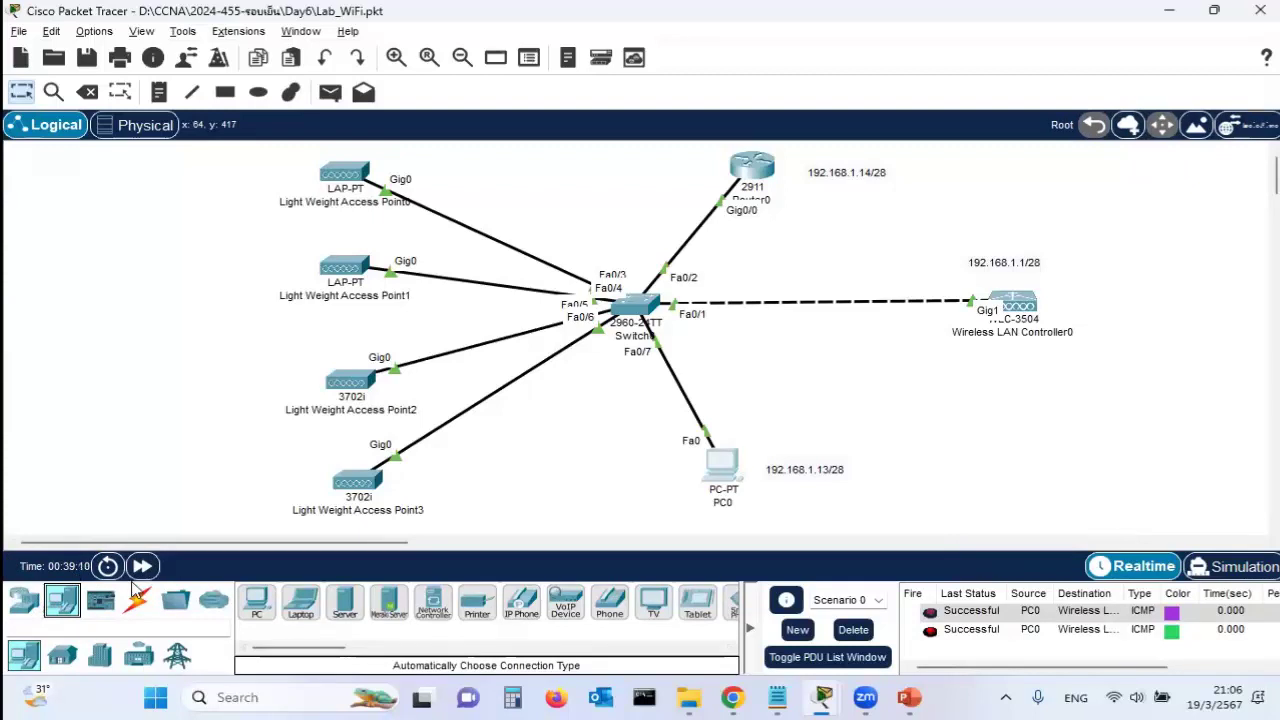
{"action": "left_click_drag", "start_coordinate": [301, 648], "coordinate": [372, 655]}
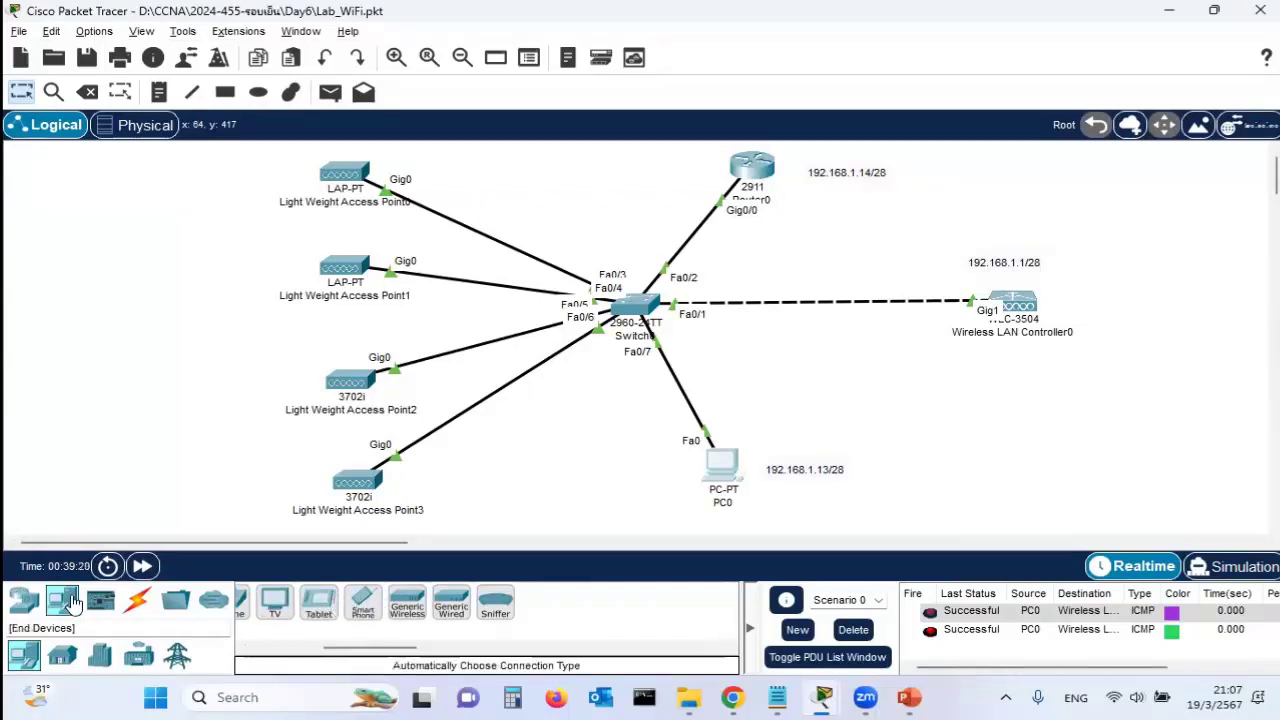
{"action": "left_click_drag", "start_coordinate": [355, 648], "coordinate": [195, 655]}
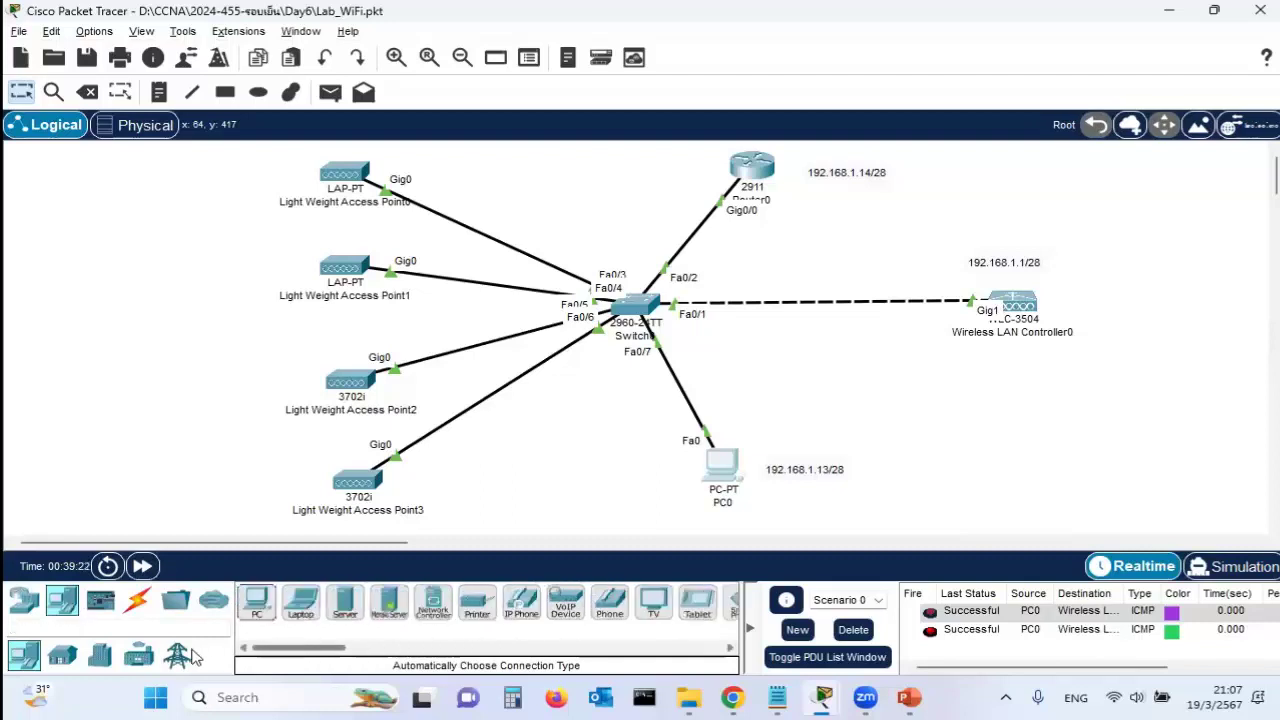
{"action": "left_click_drag", "start_coordinate": [297, 647], "coordinate": [352, 652]}
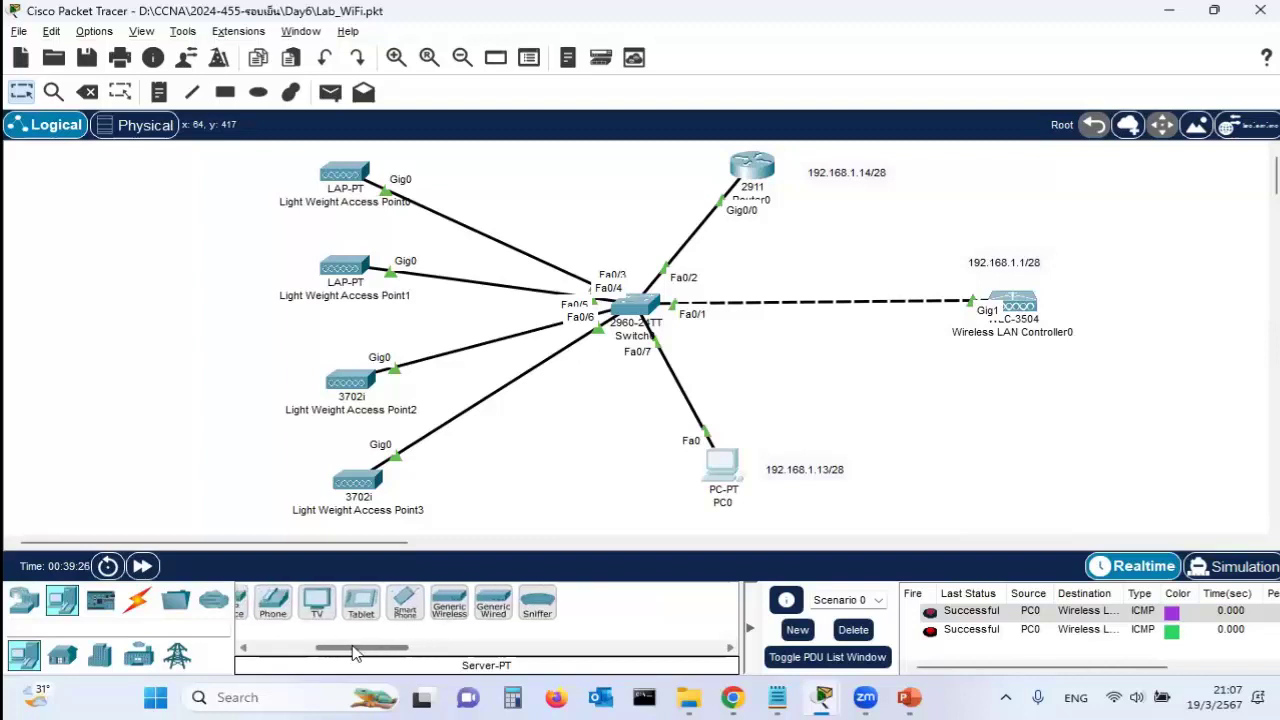
{"action": "left_click", "coordinate": [361, 601]}
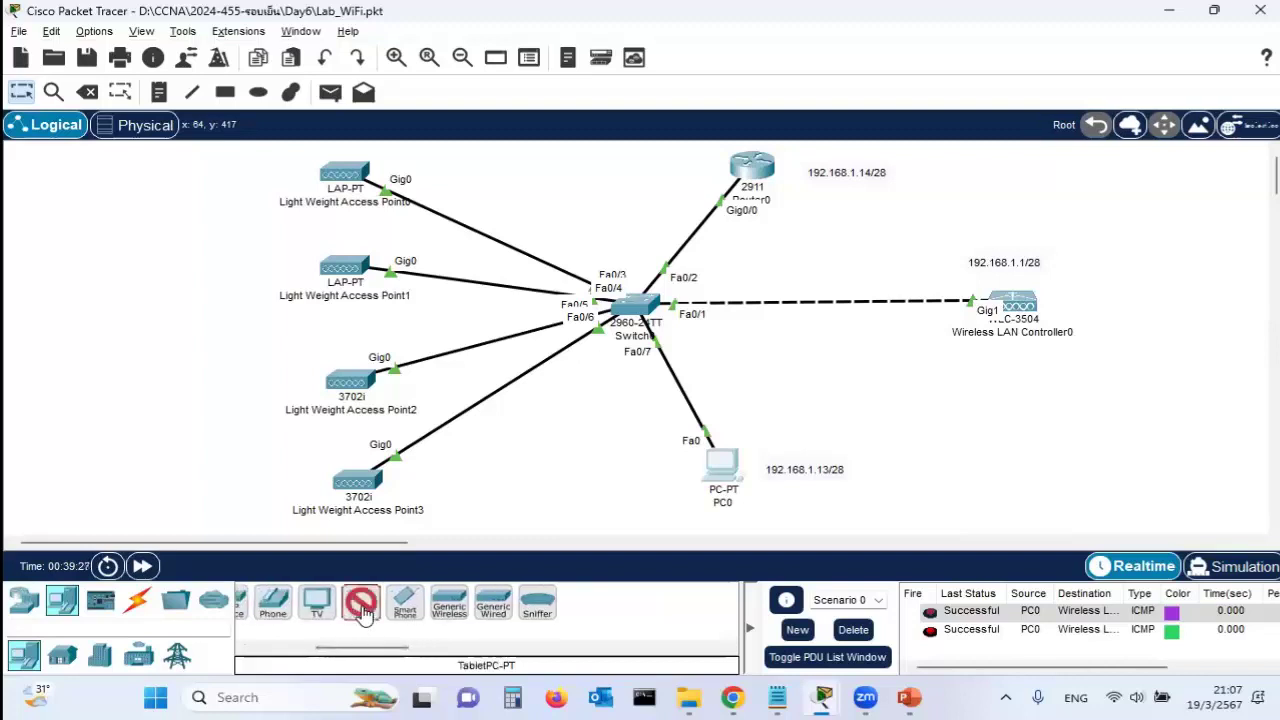
{"action": "left_click", "coordinate": [96, 202]}
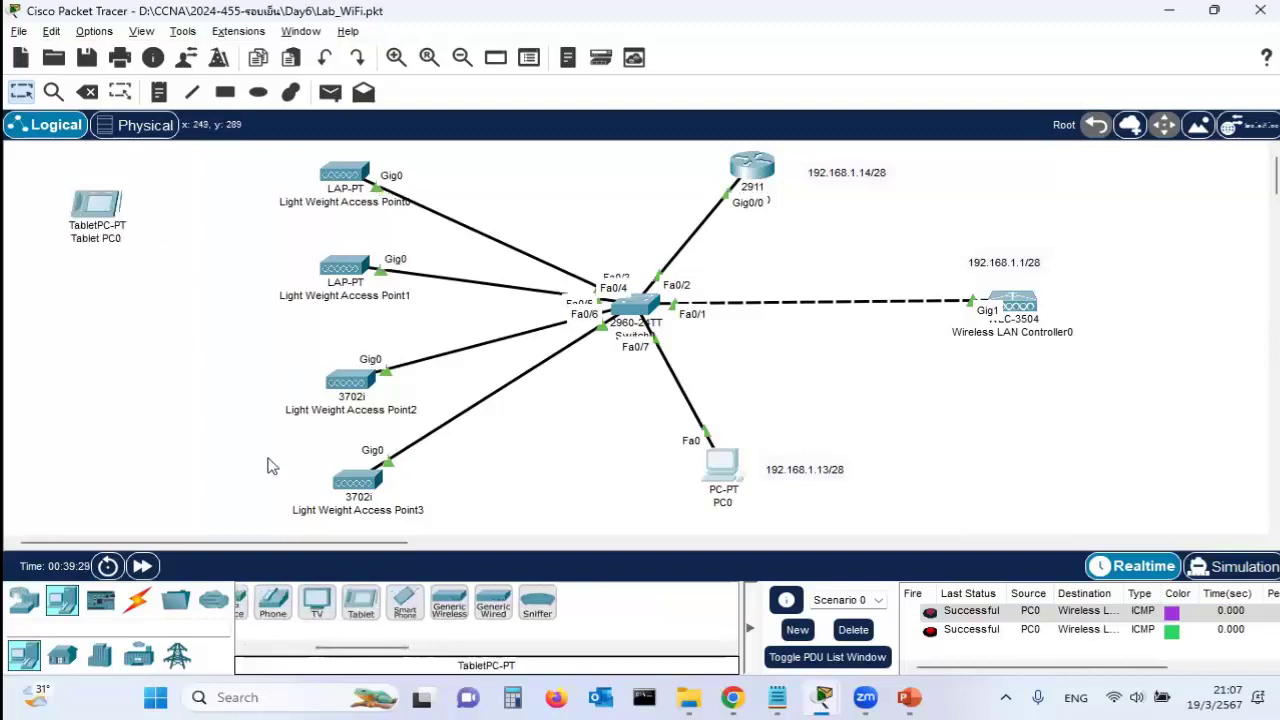
{"action": "left_click", "coordinate": [1108, 189]}
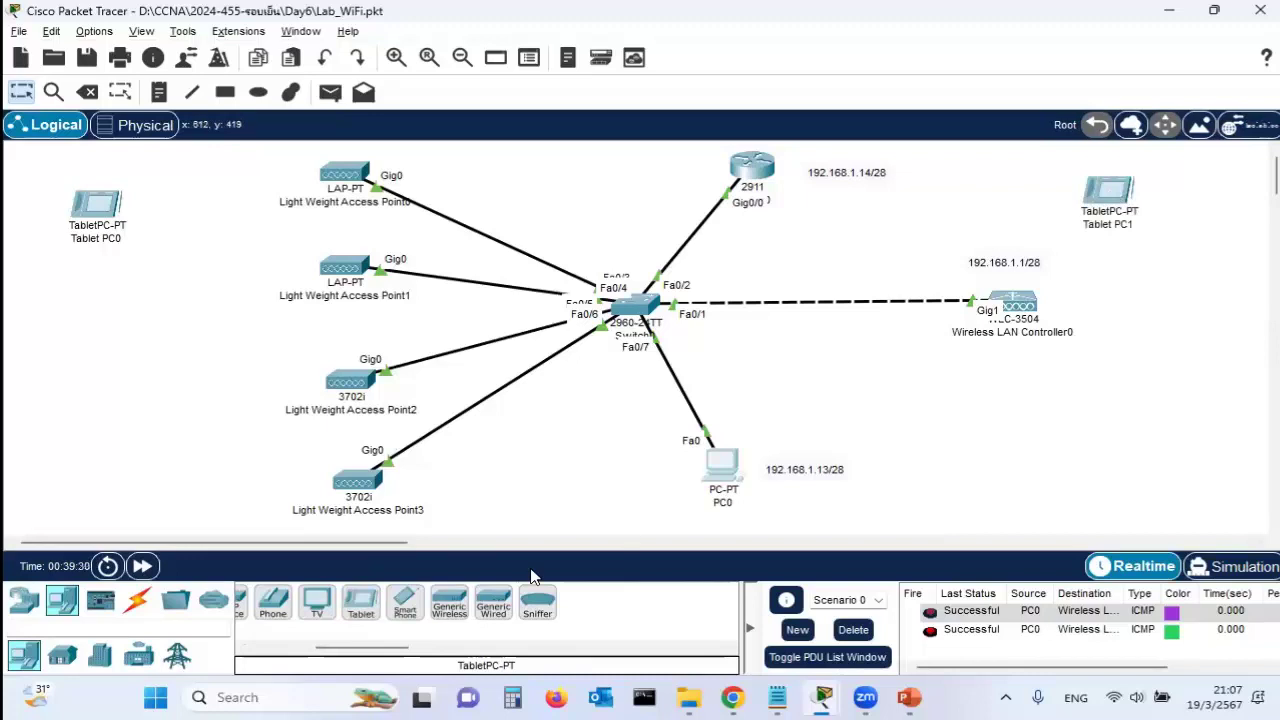
{"action": "left_click", "coordinate": [110, 480]}
Place three smartphones near the top centre, lower centre and right of the canvas
{"action": "left_click", "coordinate": [405, 601]}
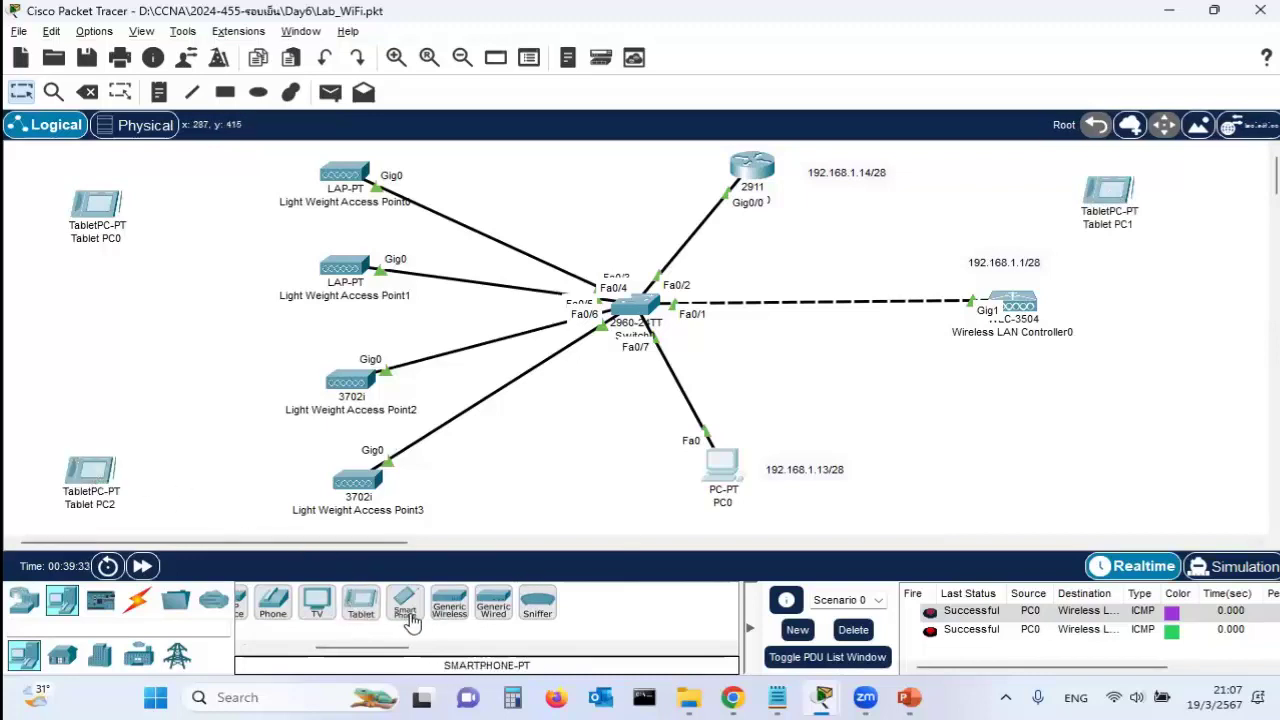
{"action": "left_click", "coordinate": [581, 168]}
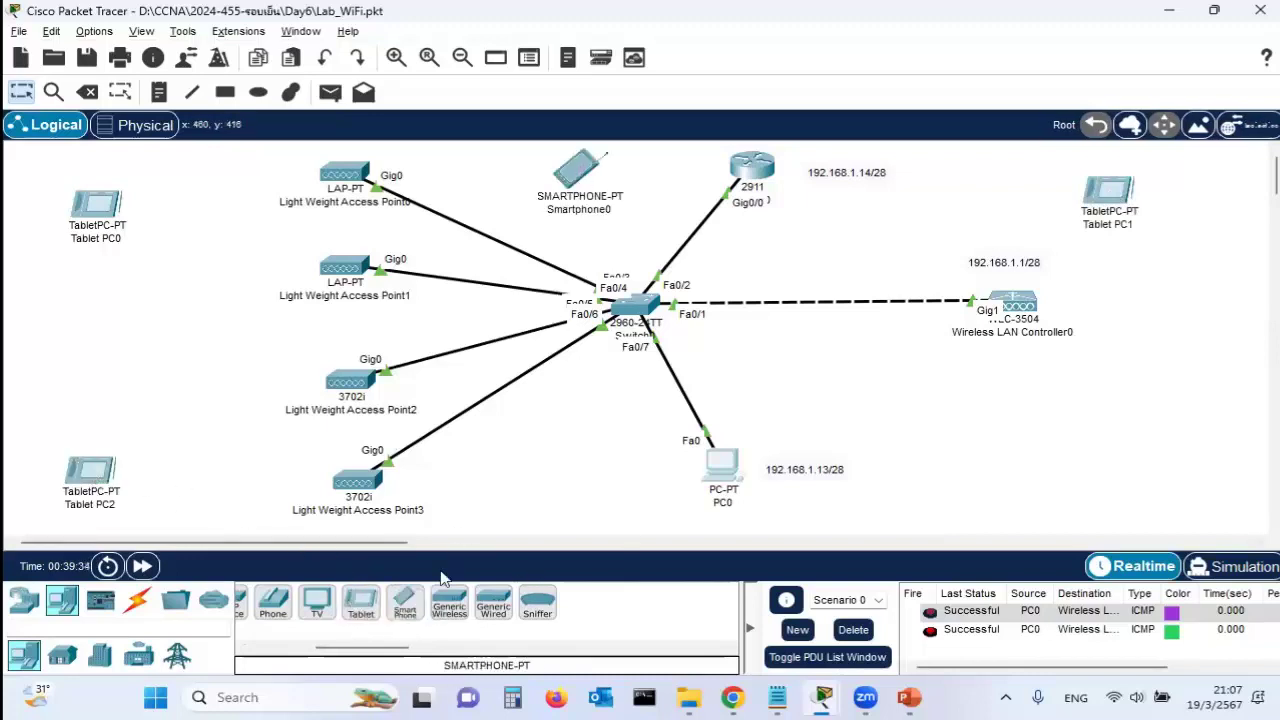
{"action": "left_click", "coordinate": [533, 494]}
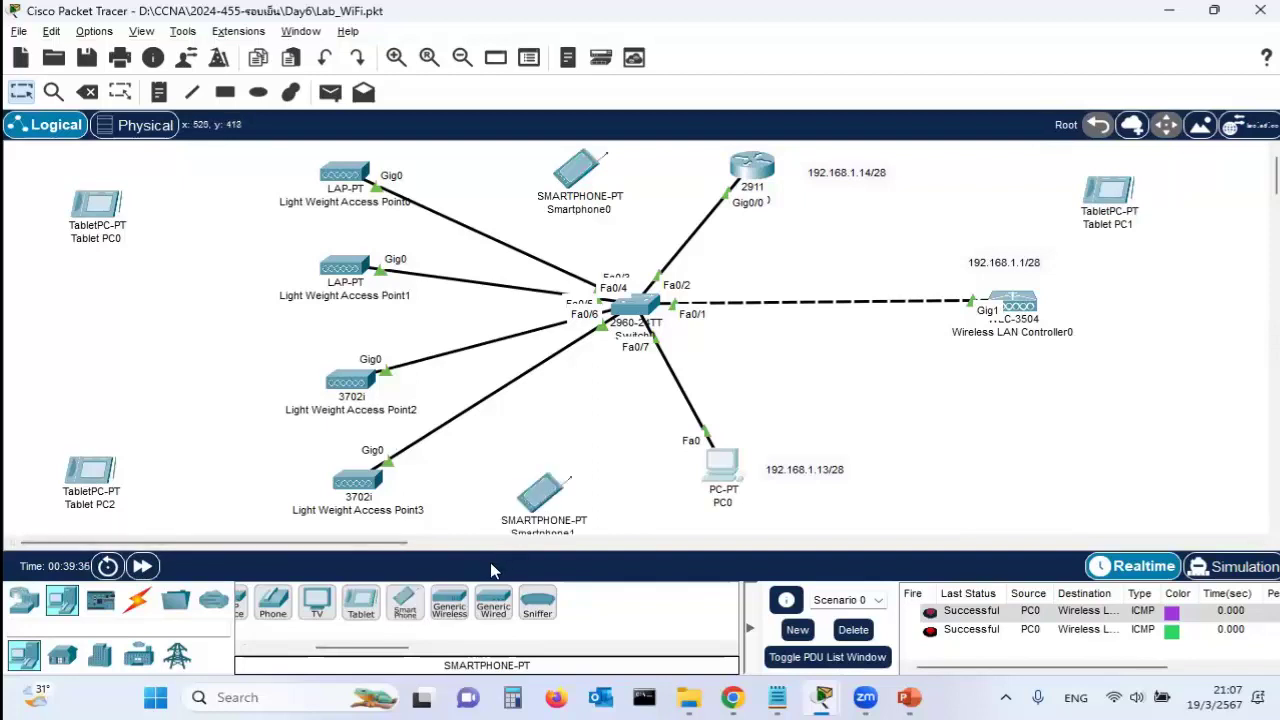
{"action": "left_click", "coordinate": [1064, 399]}
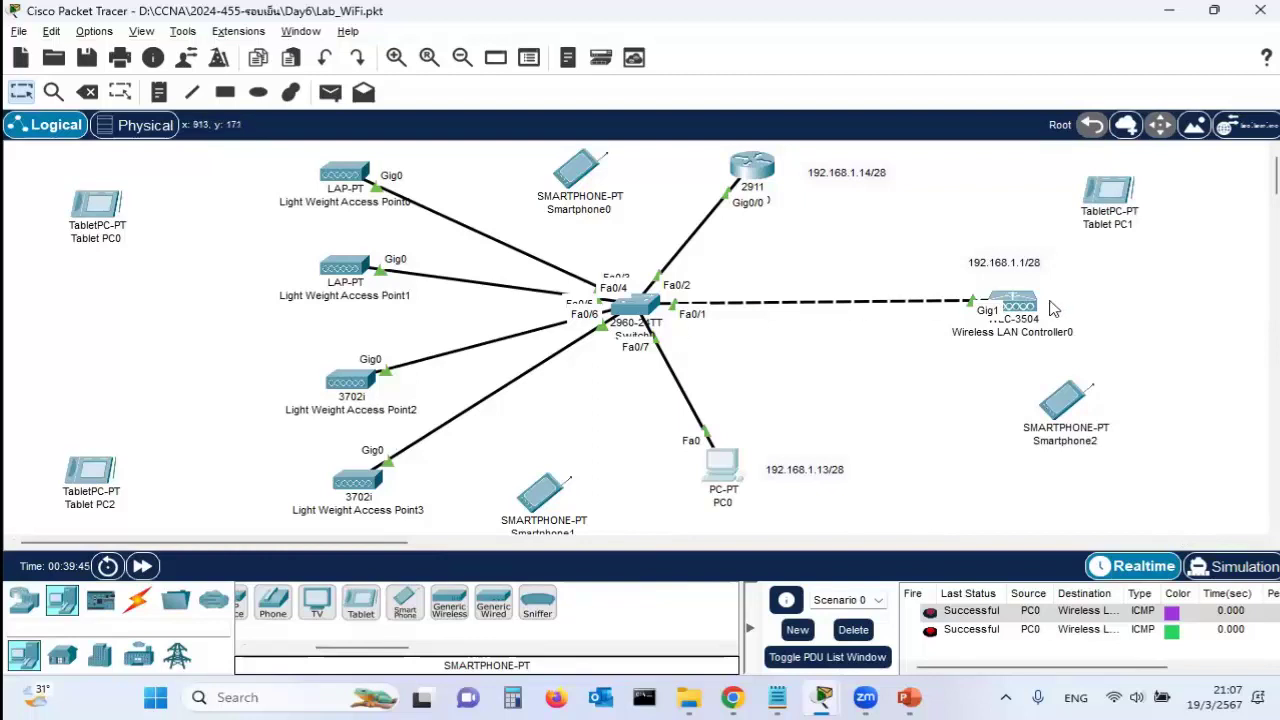
{"action": "left_click", "coordinate": [97, 206]}
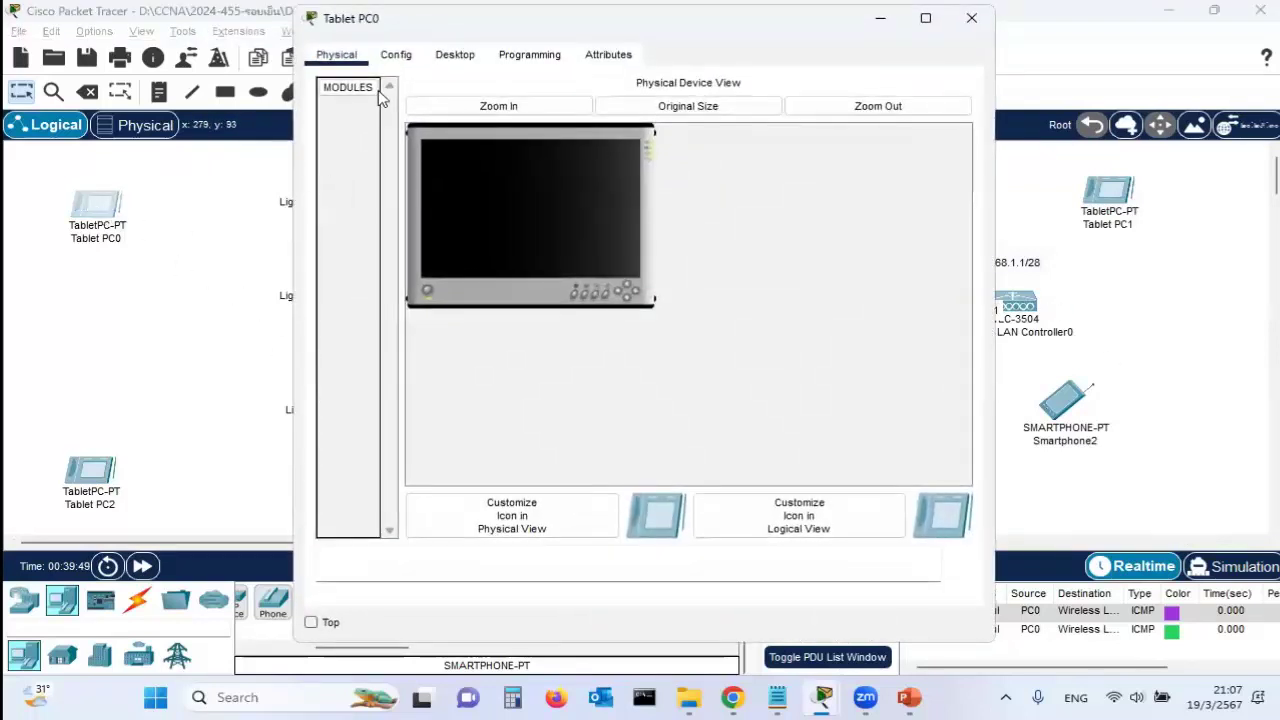
Set Tablet PC0's Wireless0 to SSID Jodoi-Wifi1 with WPA2-PSK, the lab passphrase and AES
{"action": "left_click", "coordinate": [394, 56]}
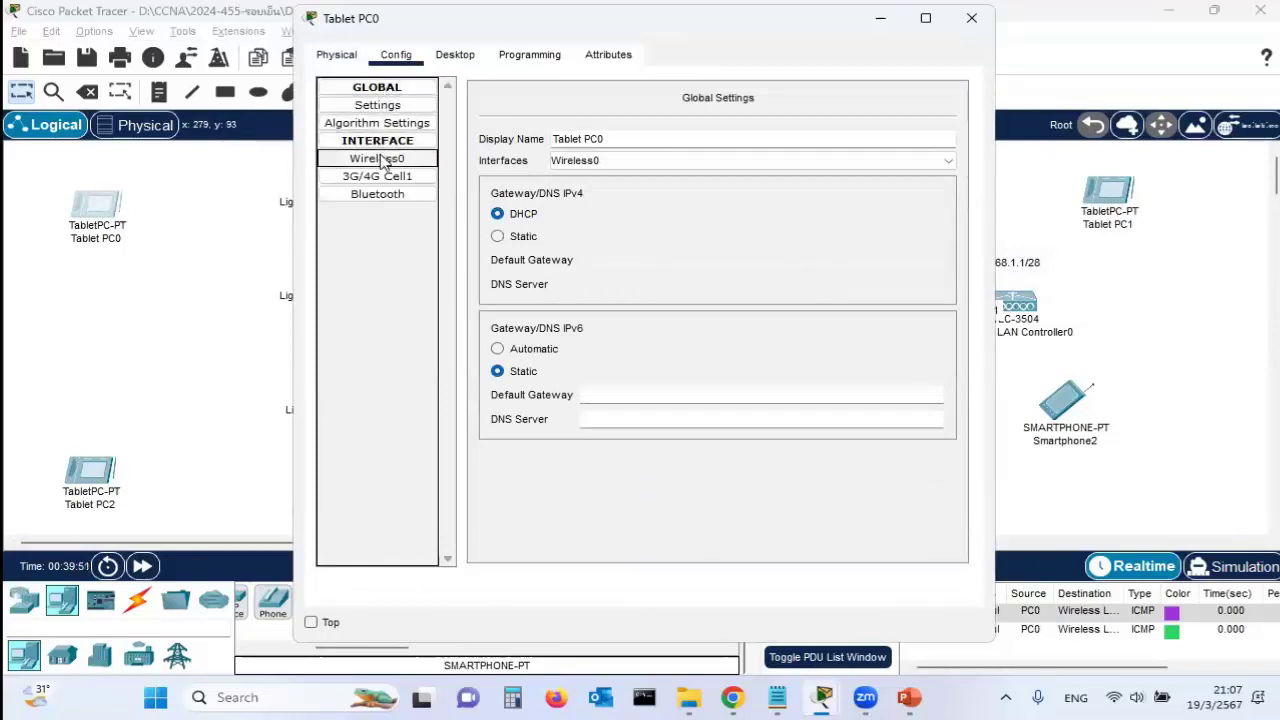
{"action": "left_click", "coordinate": [380, 160]}
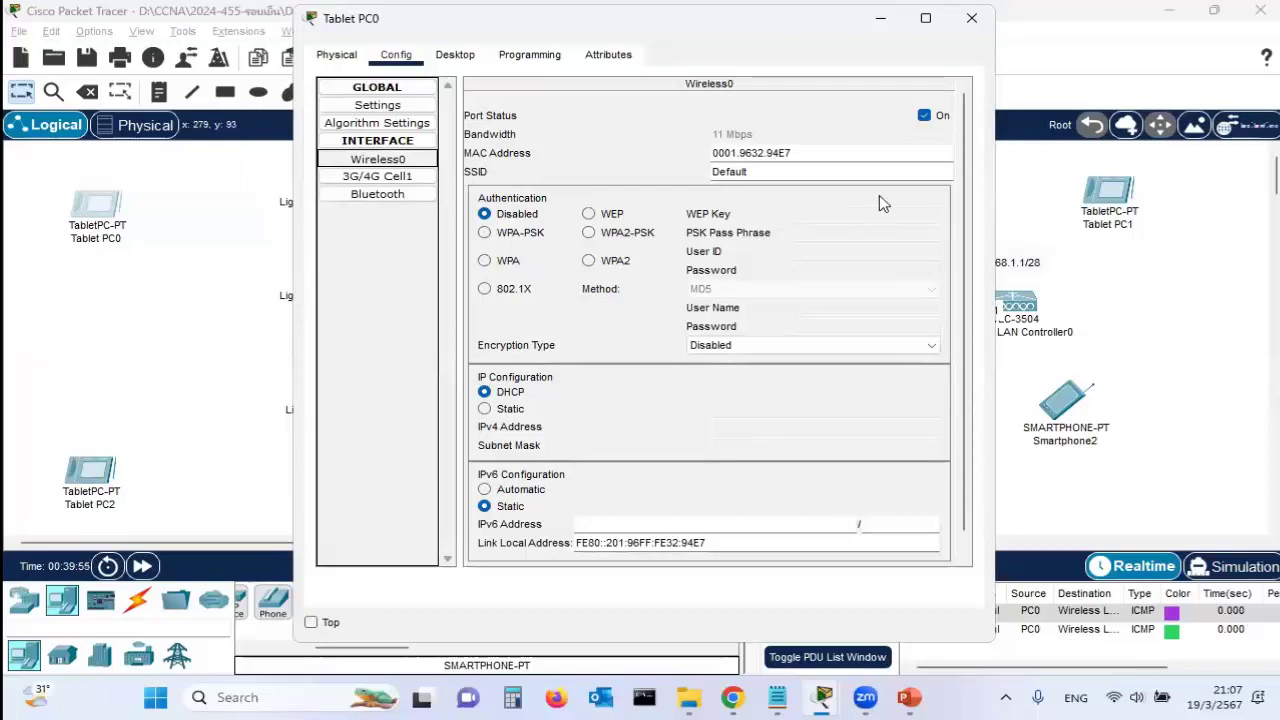
{"action": "left_click_drag", "start_coordinate": [831, 170], "coordinate": [651, 164]}
{"action": "type", "text": "Jodoi-Wifi1"}
{"action": "key", "text": "ctrl+a"}
{"action": "key", "text": "ctrl+c"}
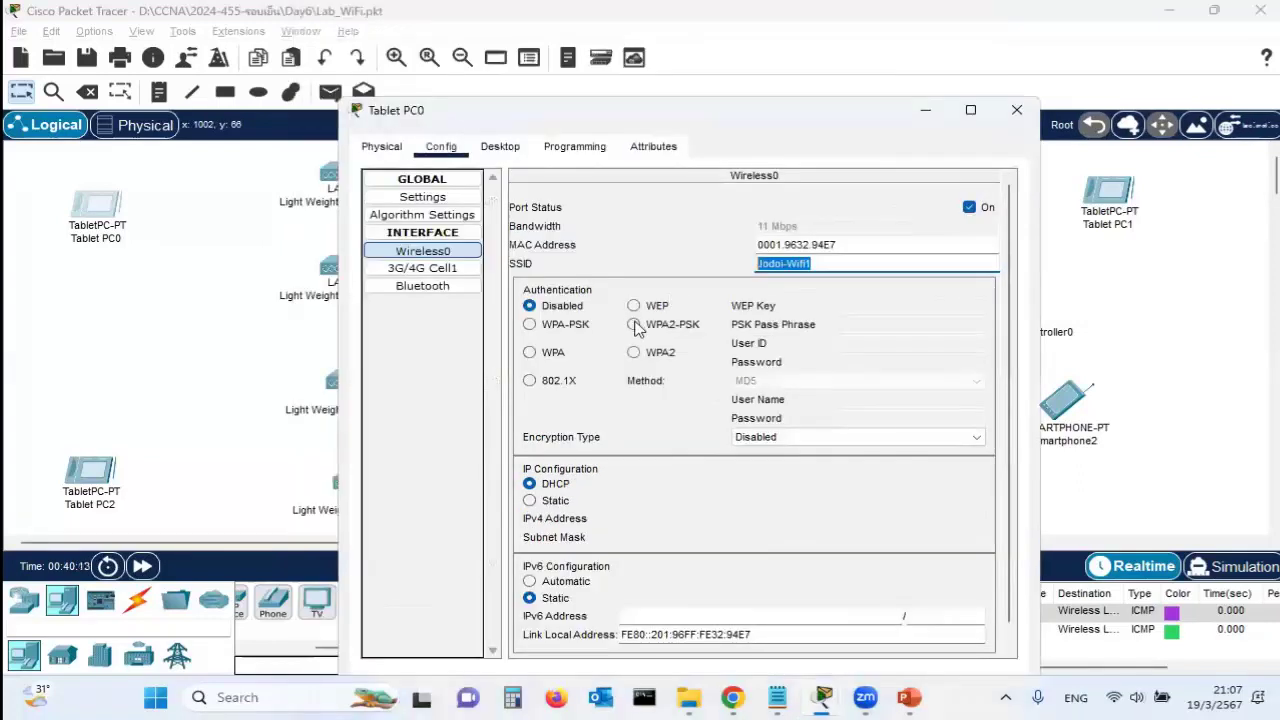
{"action": "left_click", "coordinate": [635, 326]}
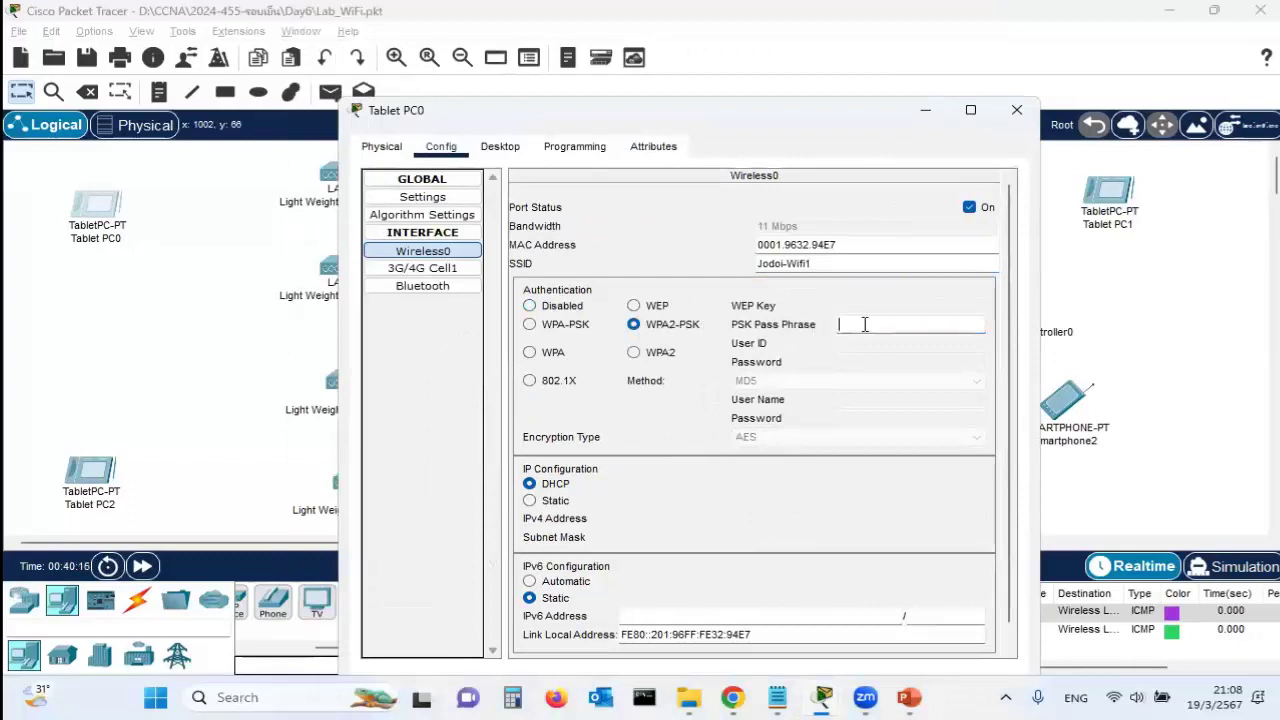
{"action": "type", "text": "12345678"}
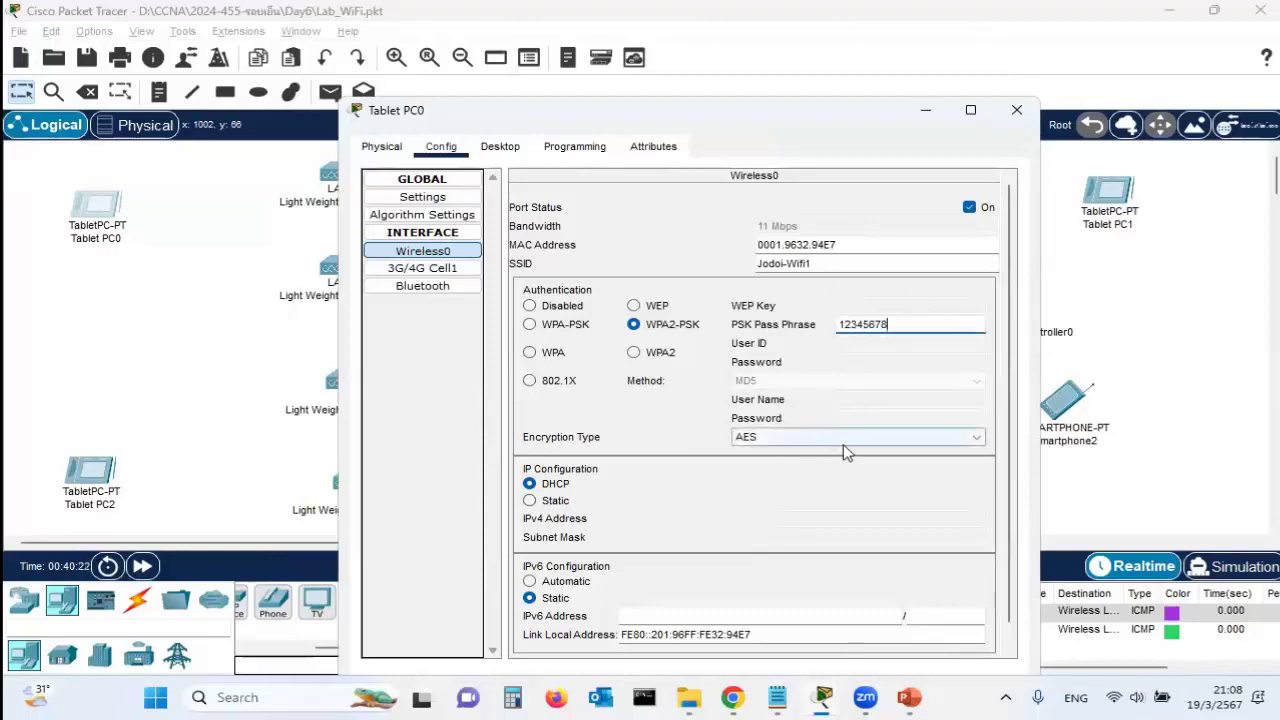
{"action": "left_click", "coordinate": [910, 446]}
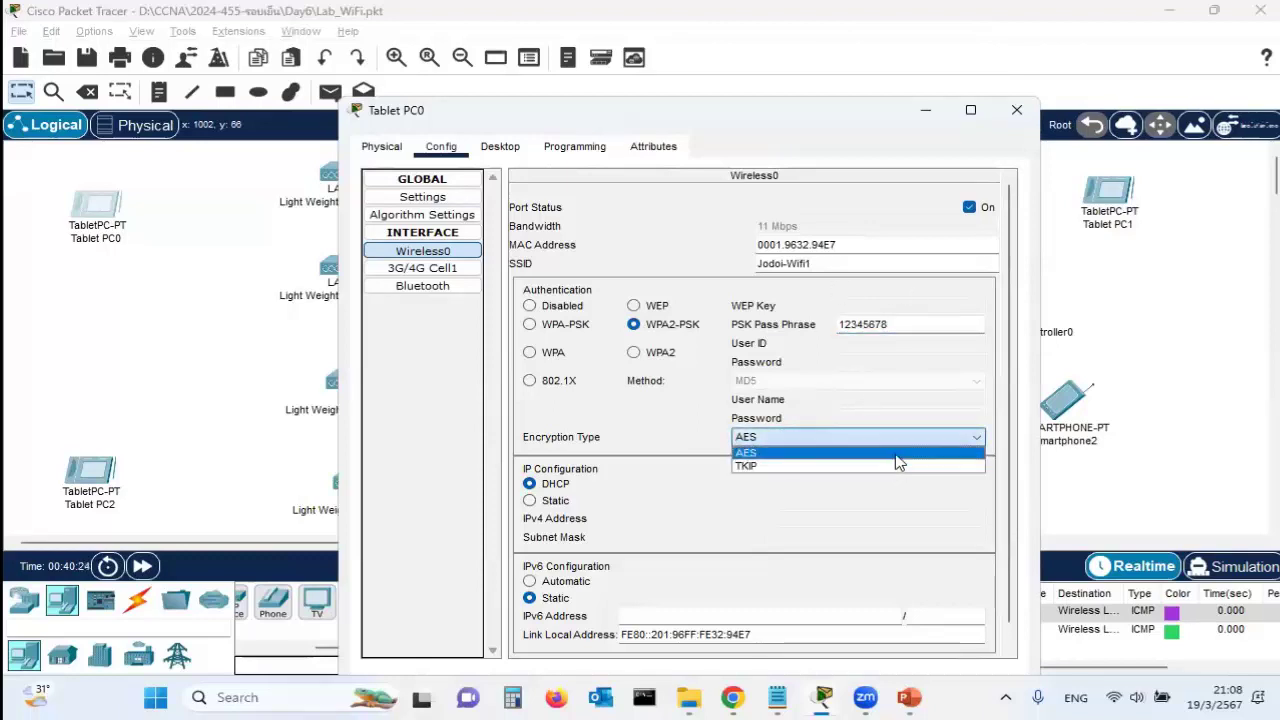
{"action": "left_click", "coordinate": [881, 455]}
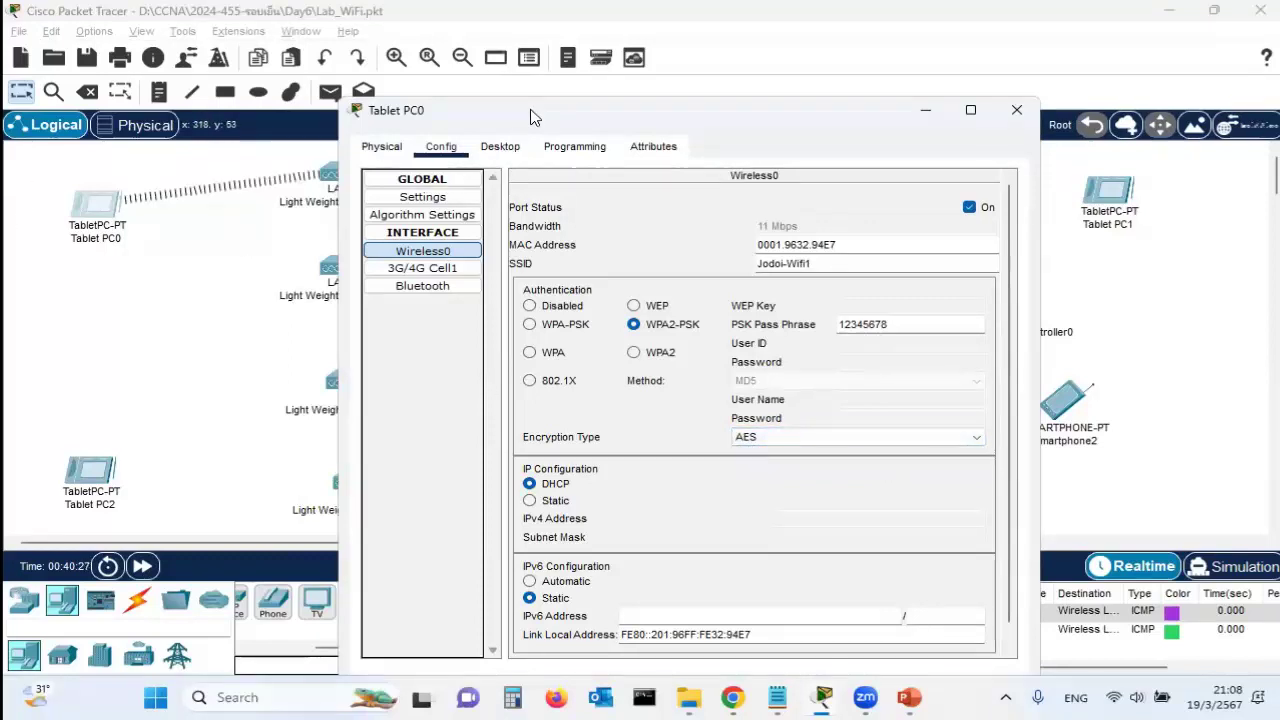
{"action": "left_click_drag", "start_coordinate": [530, 117], "coordinate": [645, 166]}
{"action": "left_click", "coordinate": [1118, 160]}
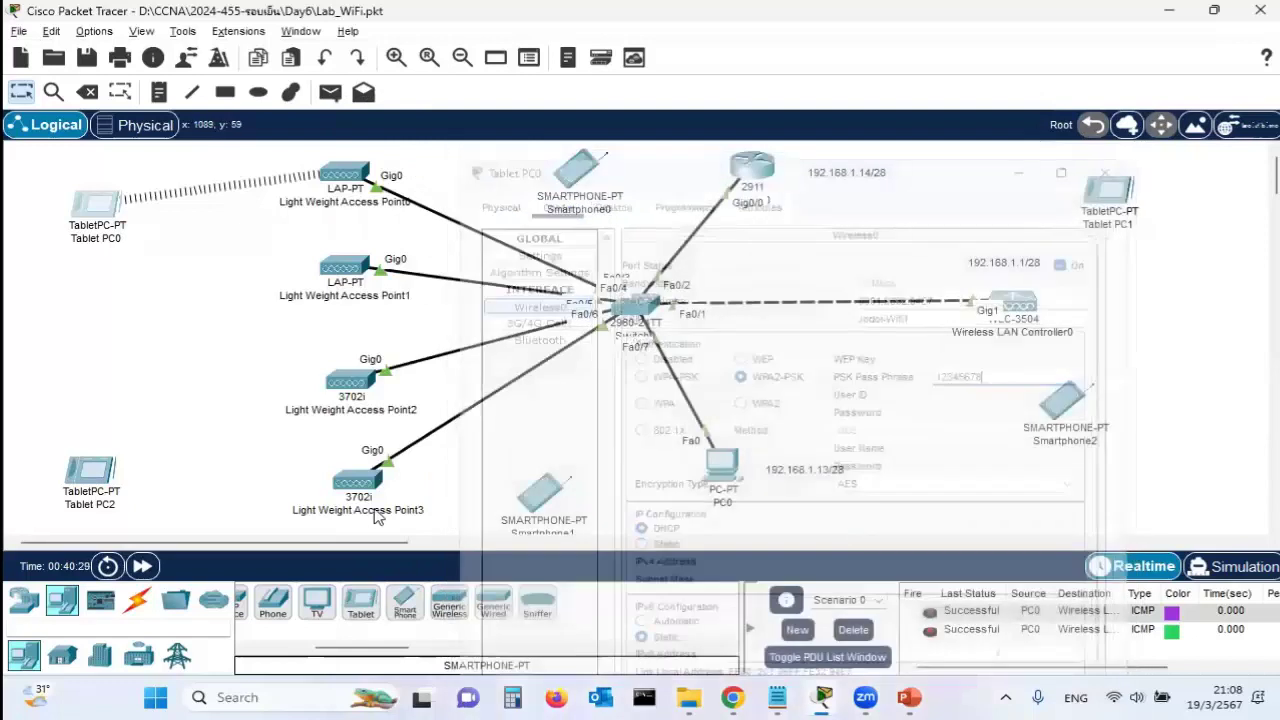
Set Tablet PC2's Wireless0 to SSID Jodoi-Wifi2 with WPA2-PSK, the passphrase and AES encryption
{"action": "left_click", "coordinate": [106, 482]}
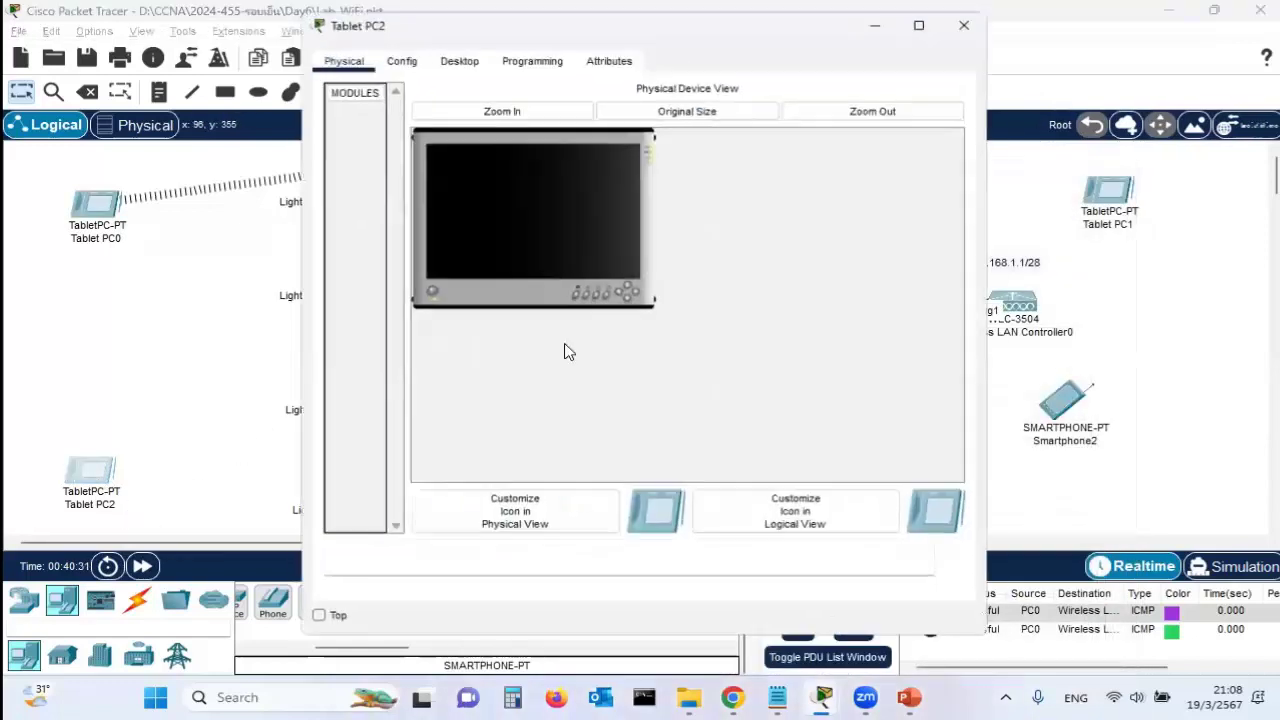
{"action": "left_click", "coordinate": [396, 55]}
{"action": "left_click", "coordinate": [414, 160]}
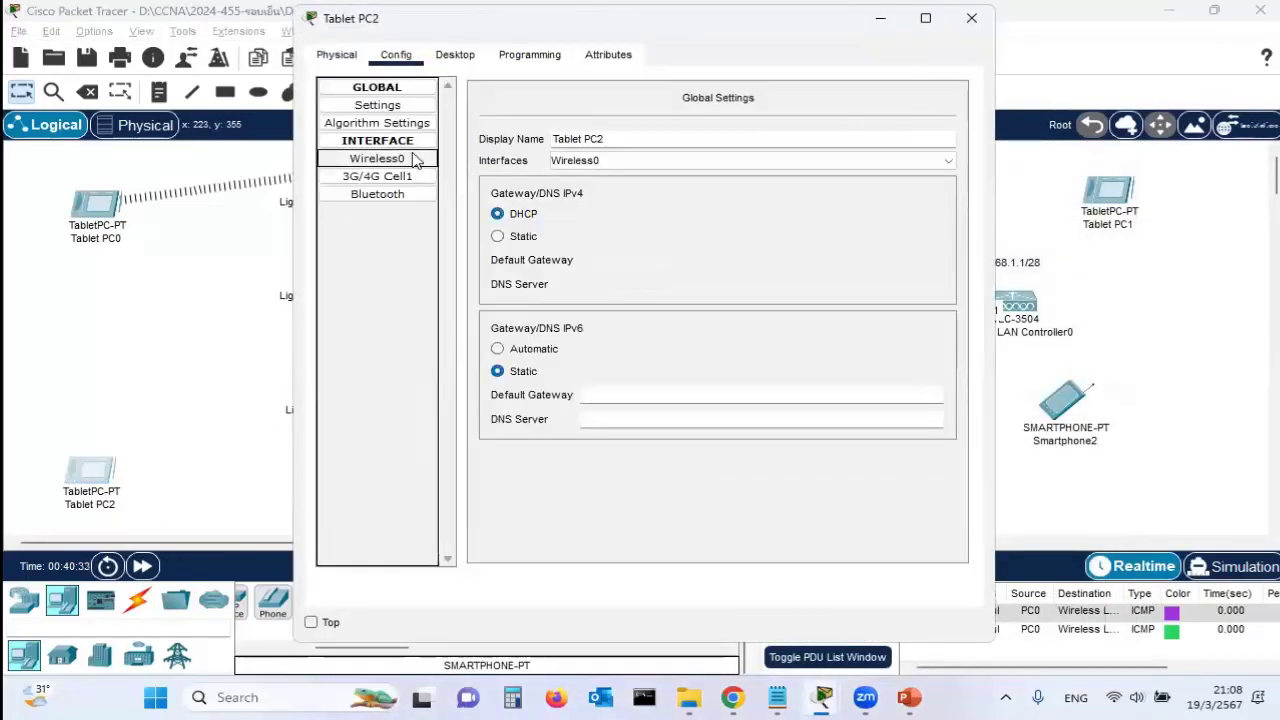
{"action": "double_click", "coordinate": [770, 166]}
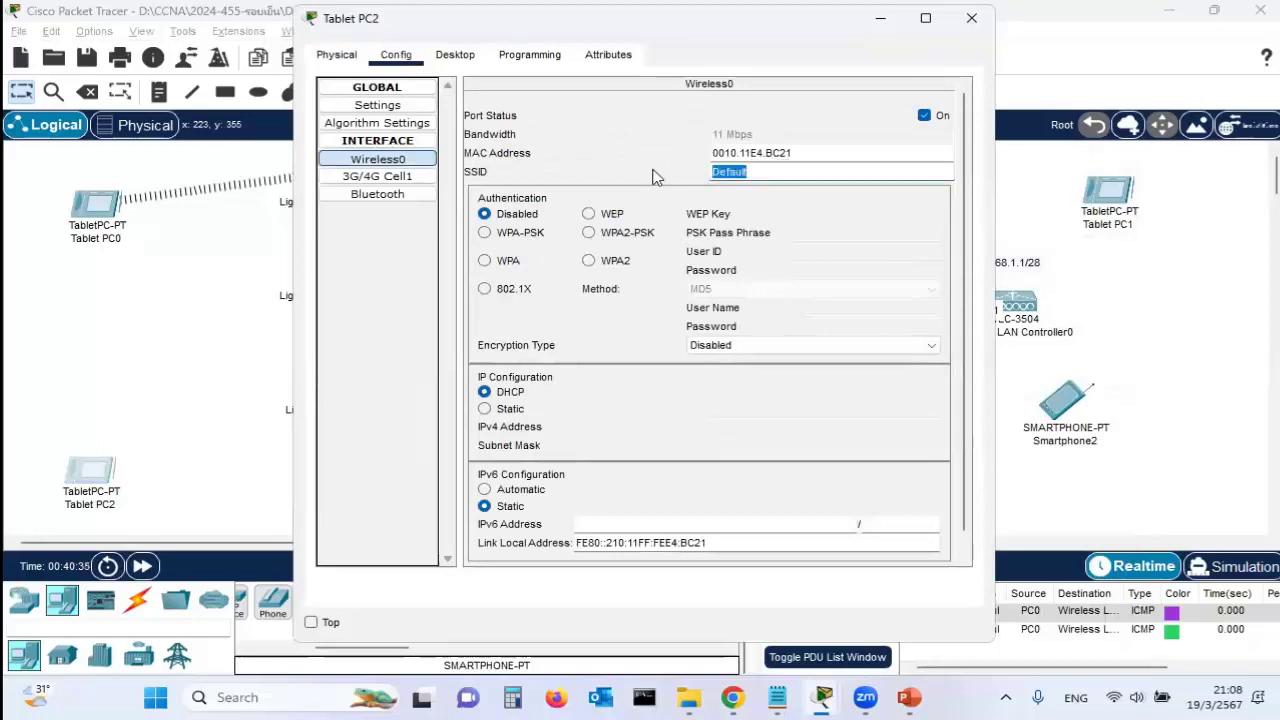
{"action": "key", "text": "ctrl+v"}
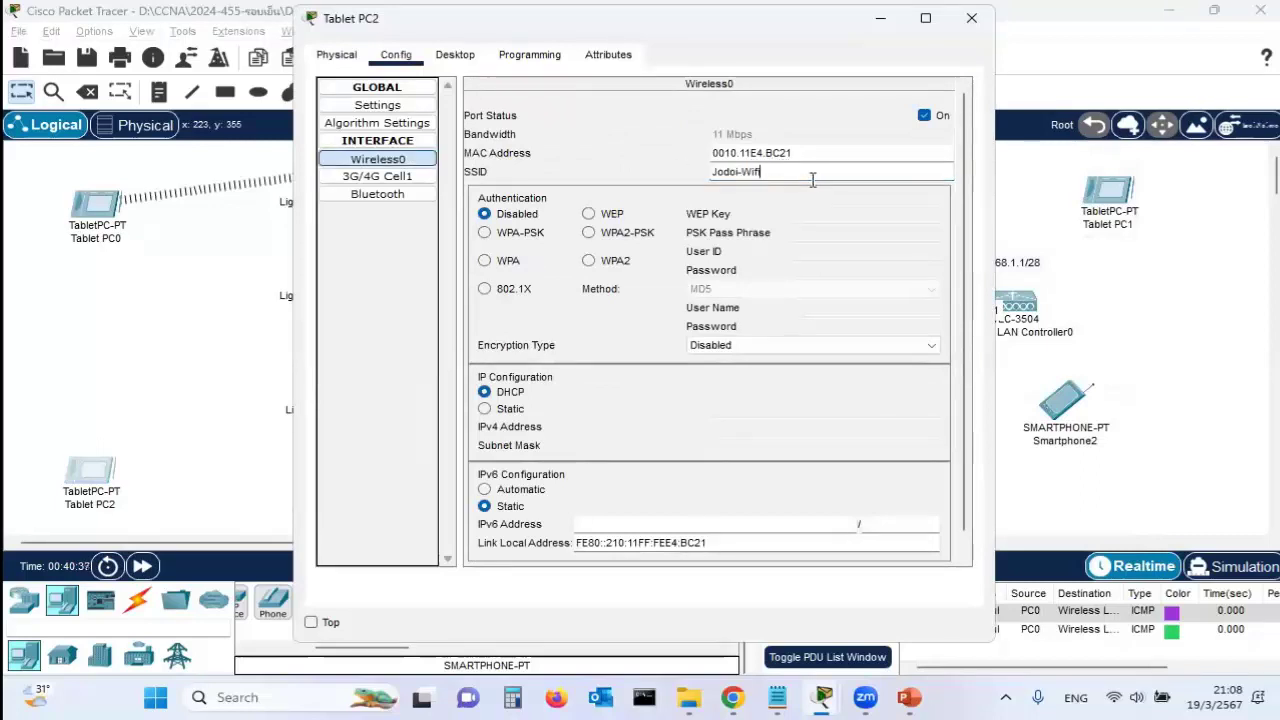
{"action": "type", "text": "2"}
{"action": "left_click", "coordinate": [589, 232]}
{"action": "left_click", "coordinate": [855, 235]}
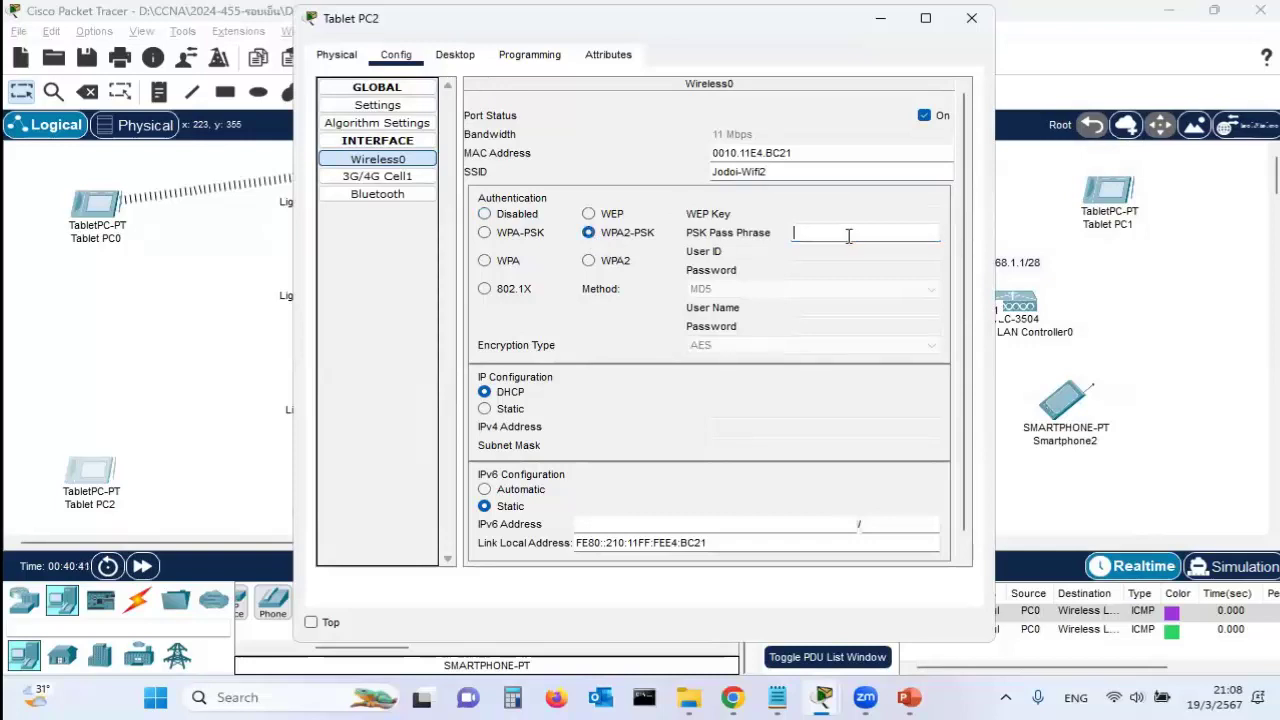
{"action": "type", "text": "12345678"}
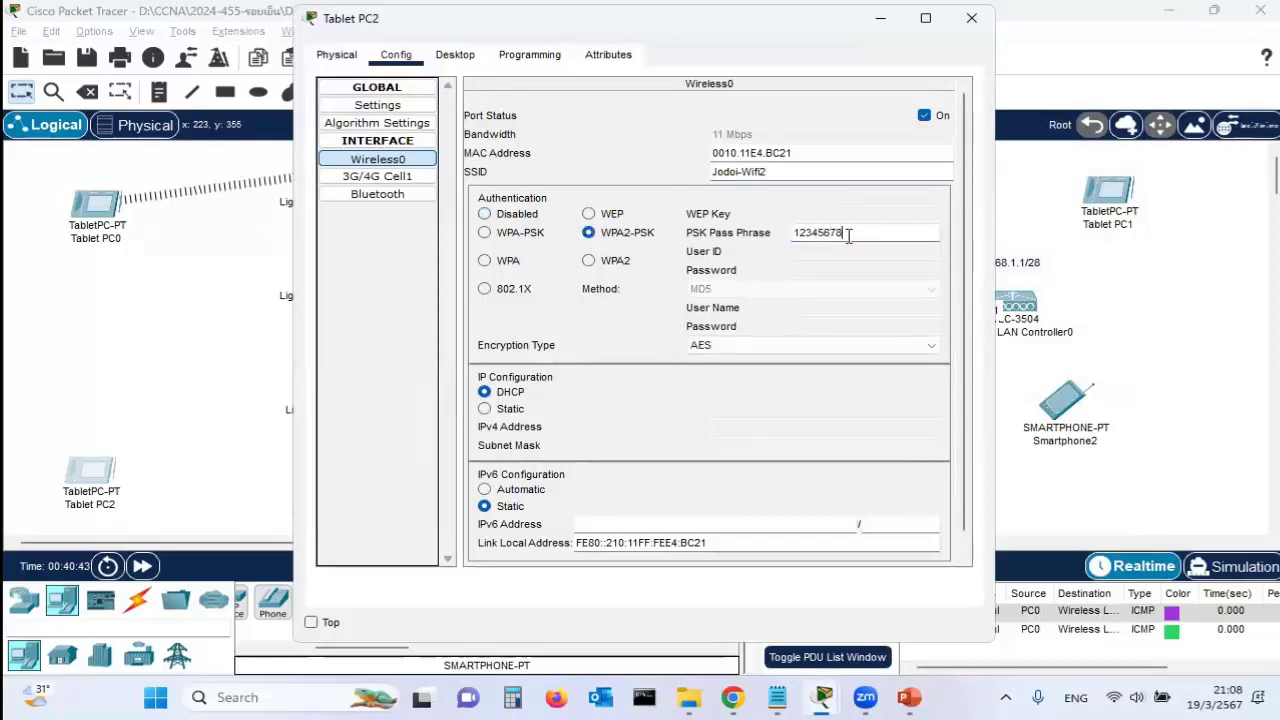
{"action": "left_click", "coordinate": [742, 345]}
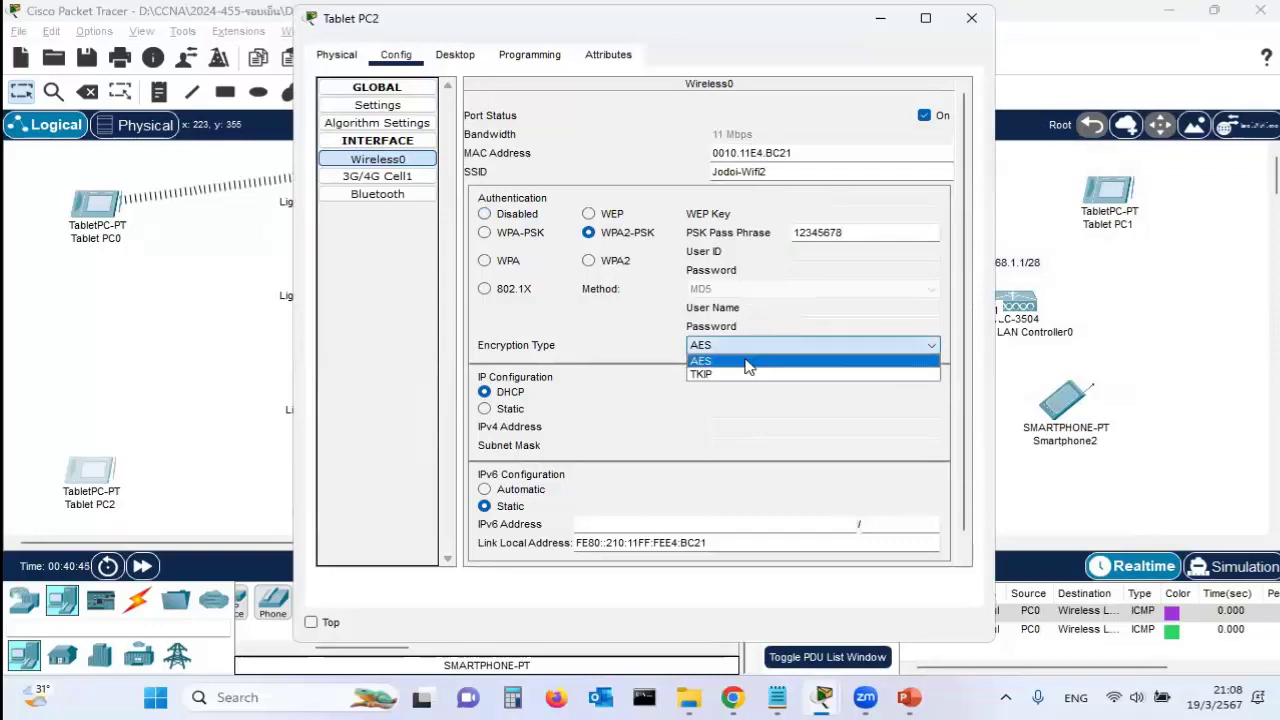
{"action": "left_click", "coordinate": [748, 361]}
{"action": "left_click", "coordinate": [1176, 318]}
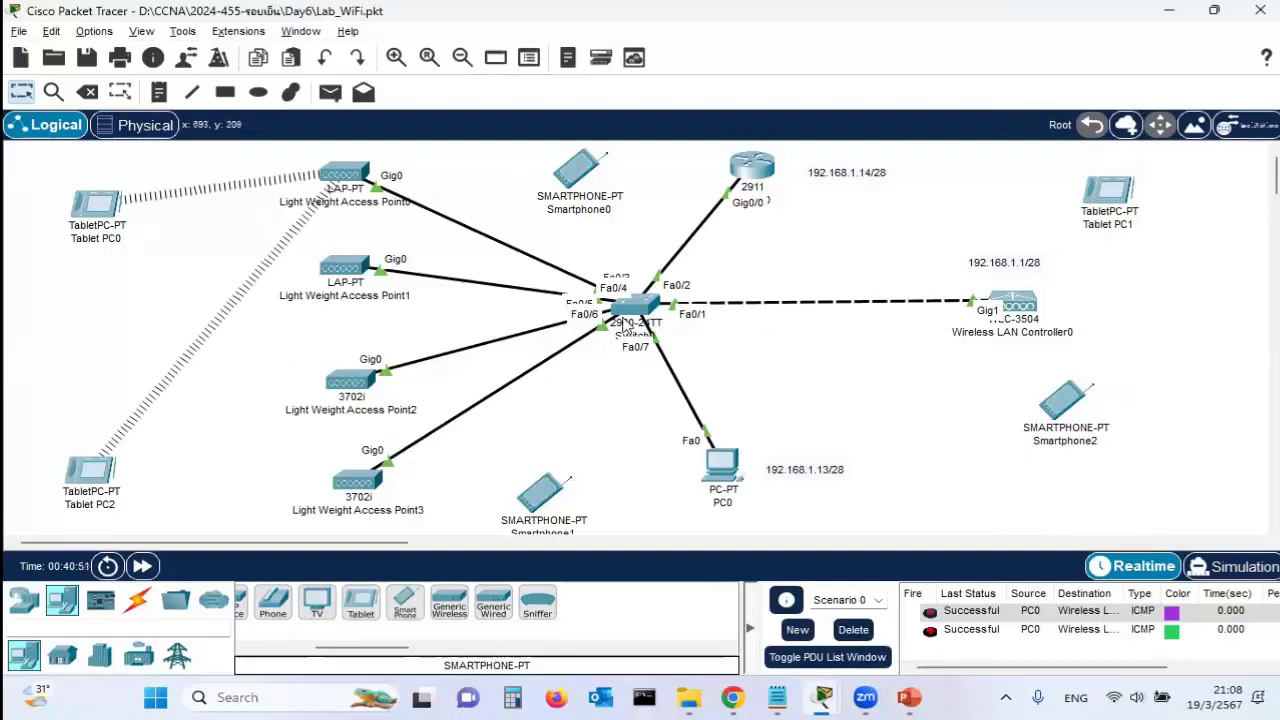
Set Smartphone0's Wireless0 to SSID Jodoi-Wifi2 with WPA2-PSK, the passphrase and AES encryption
{"action": "left_click", "coordinate": [578, 170]}
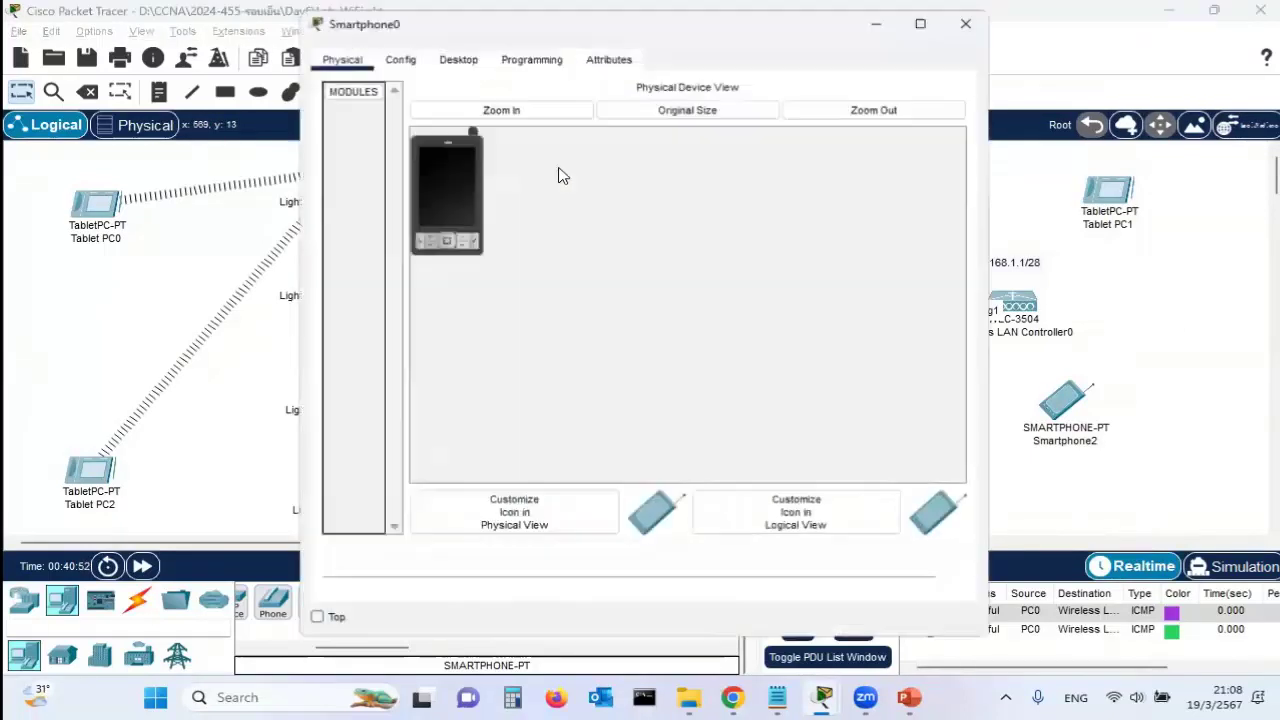
{"action": "left_click", "coordinate": [405, 58]}
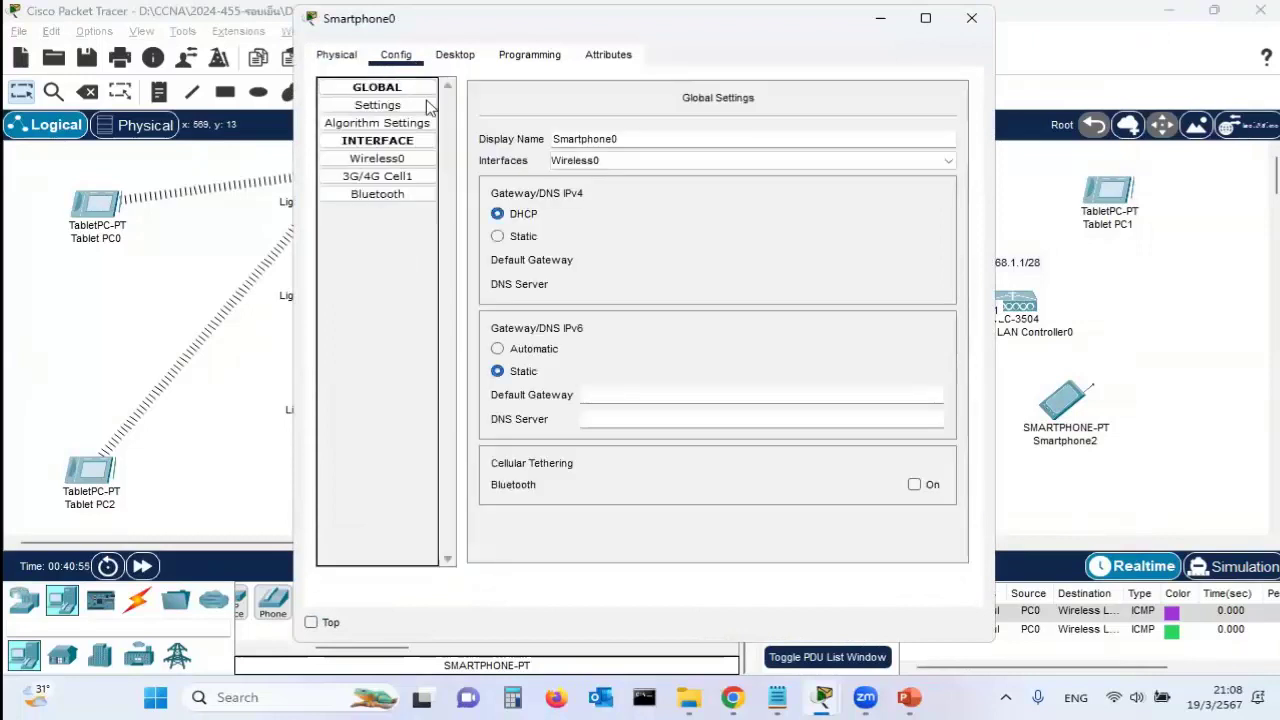
{"action": "left_click", "coordinate": [410, 160]}
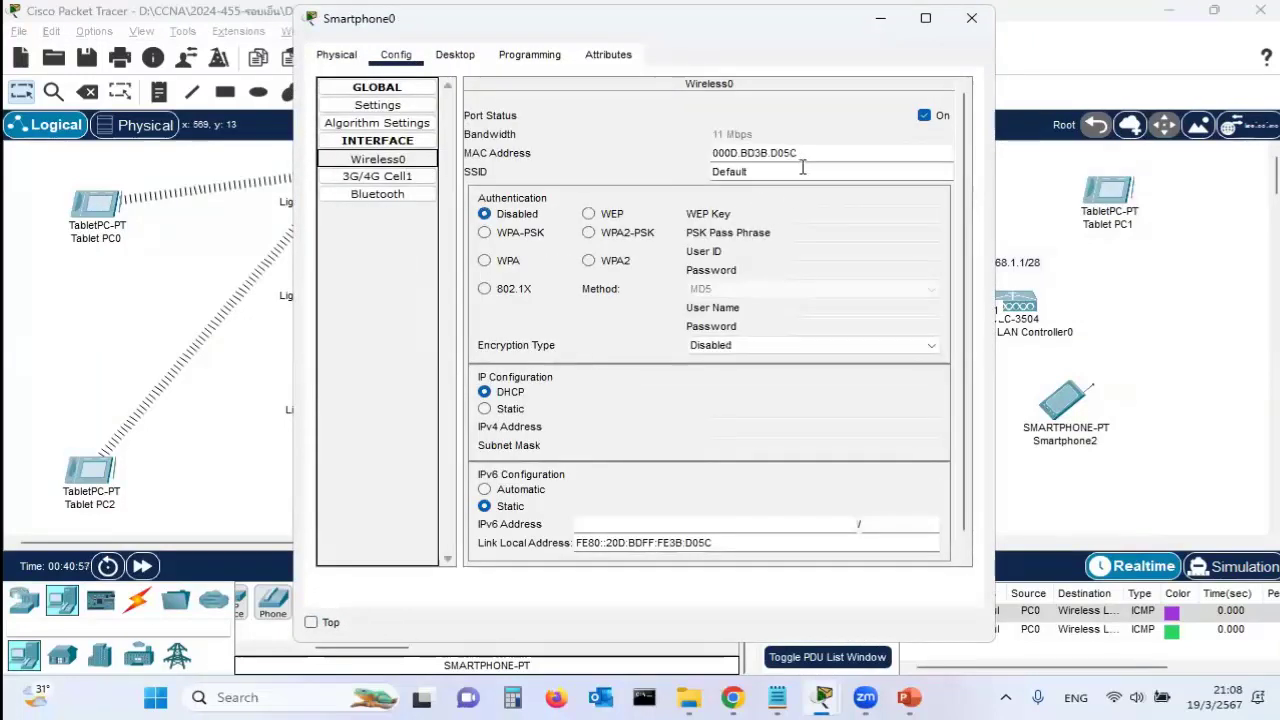
{"action": "left_click_drag", "start_coordinate": [800, 171], "coordinate": [590, 172]}
{"action": "type", "text": "Jodoi-Wifi1"}
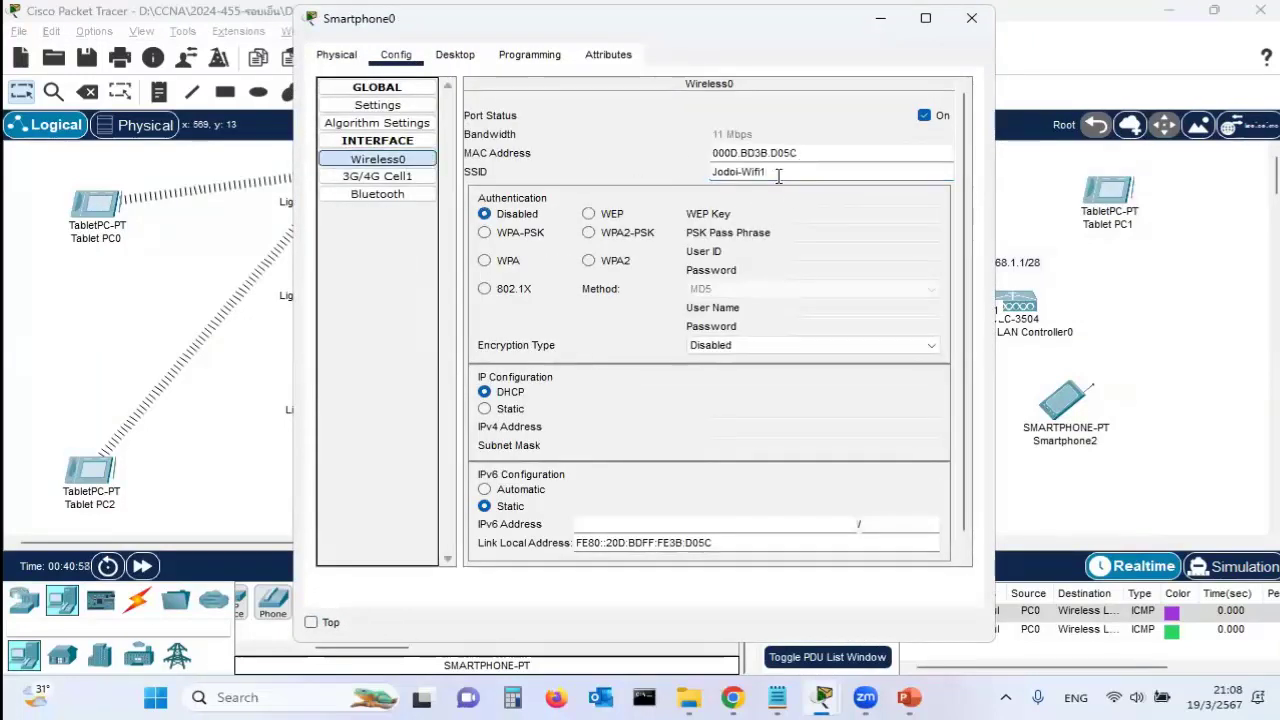
{"action": "key", "text": "BackSpace"}
{"action": "type", "text": "2"}
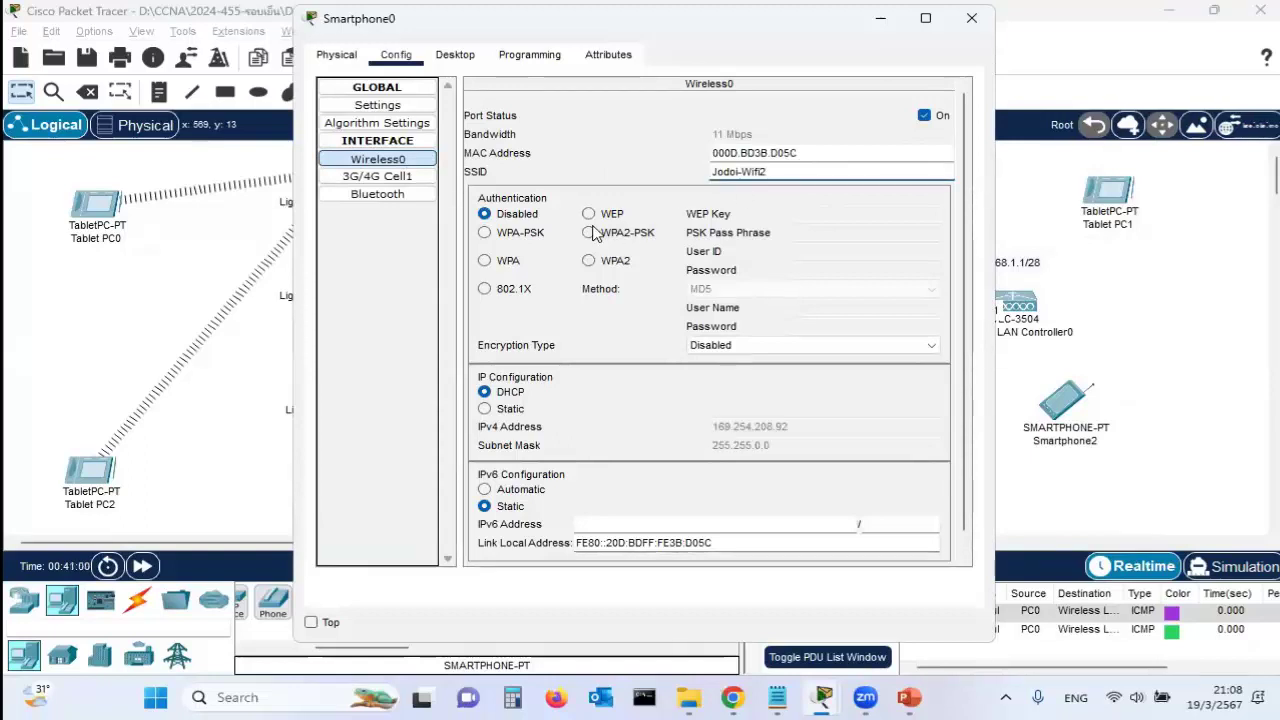
{"action": "left_click", "coordinate": [588, 232]}
{"action": "left_click", "coordinate": [842, 232]}
{"action": "type", "text": "12345678"}
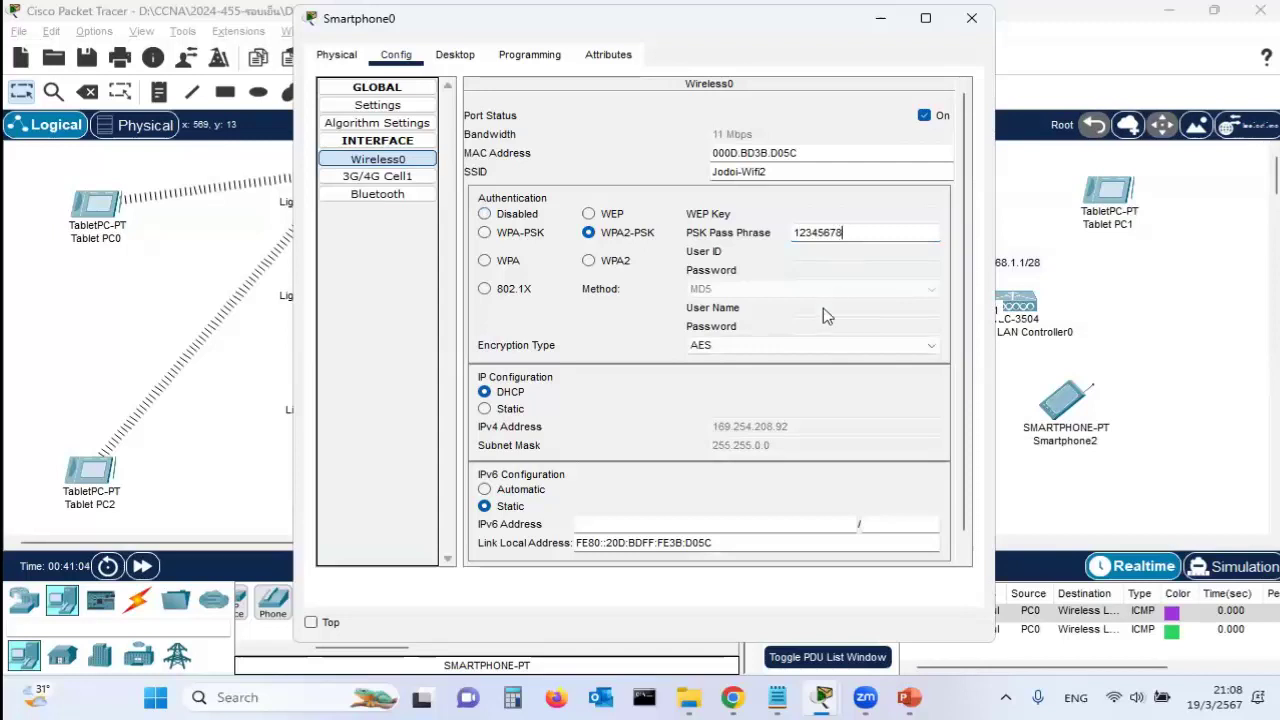
{"action": "left_click", "coordinate": [810, 345]}
{"action": "left_click", "coordinate": [810, 362]}
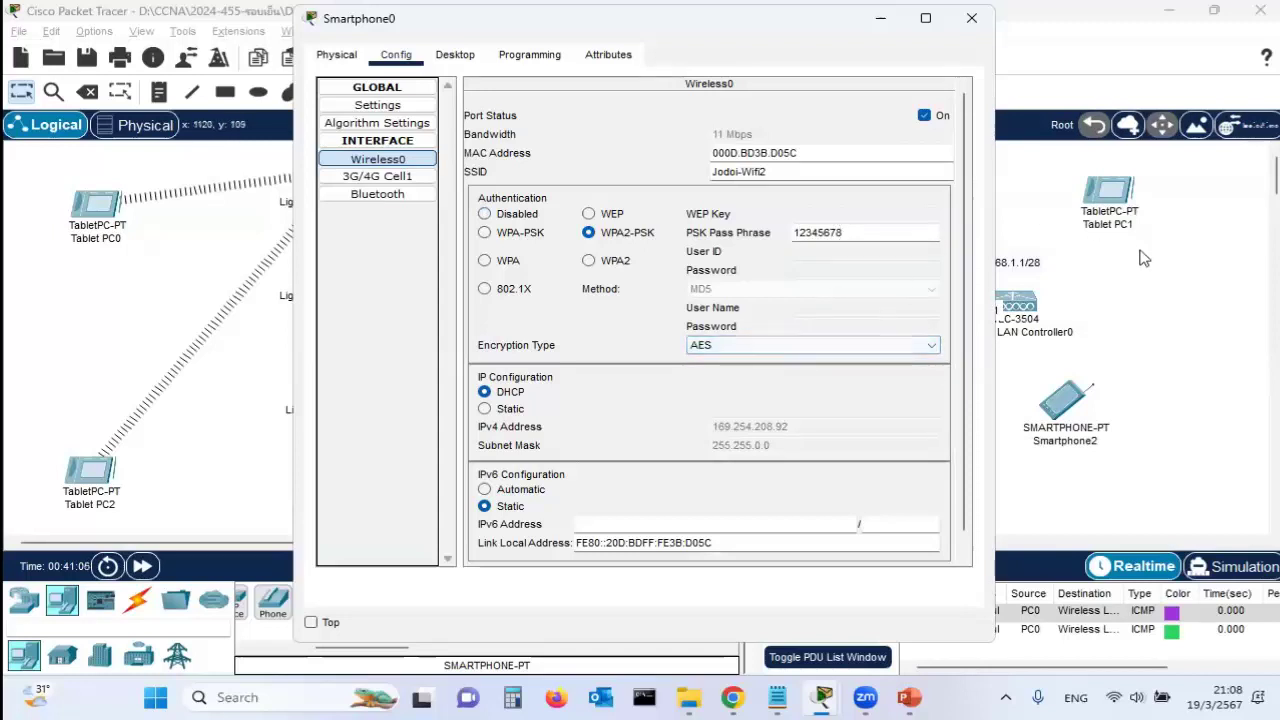
{"action": "left_click", "coordinate": [971, 18]}
{"action": "left_click", "coordinate": [1118, 200]}
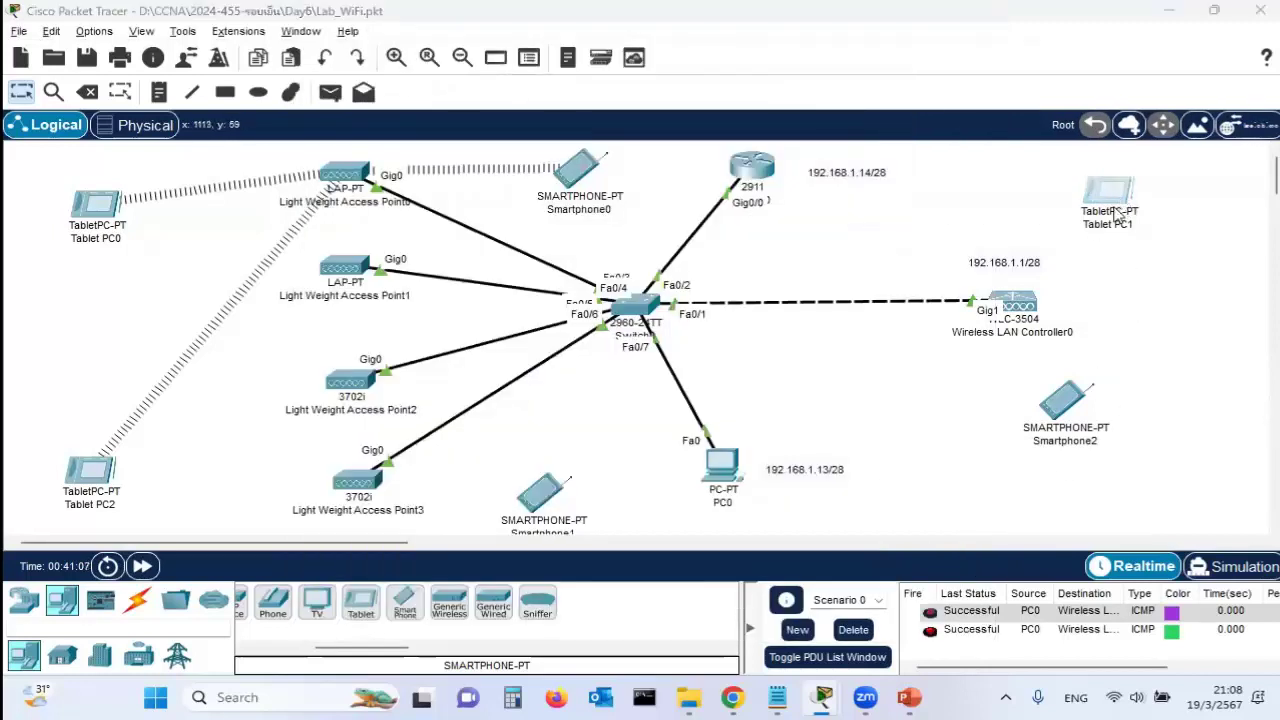
Set Tablet PC1's Wireless0 to SSID Jodoi-Wifi1 with WPA2-PSK, the passphrase and AES encryption
{"action": "left_click", "coordinate": [396, 56]}
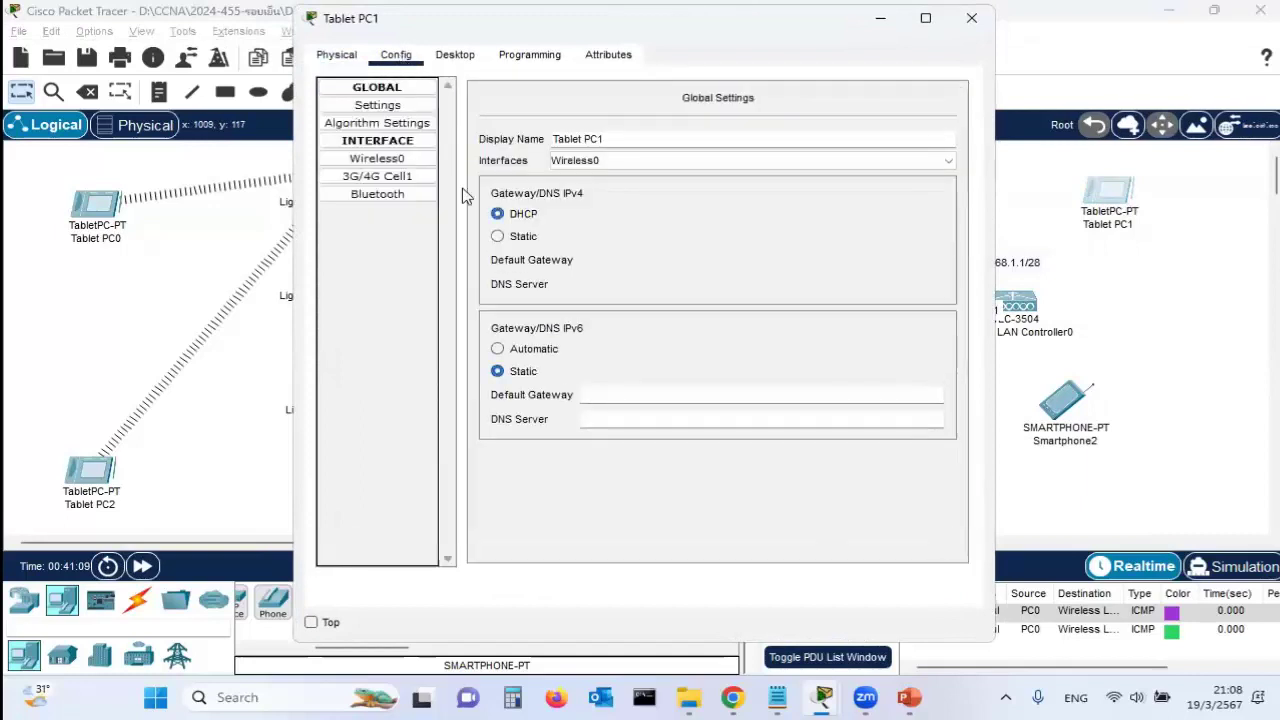
{"action": "left_click", "coordinate": [395, 160]}
{"action": "left_click_drag", "start_coordinate": [774, 174], "coordinate": [623, 166]}
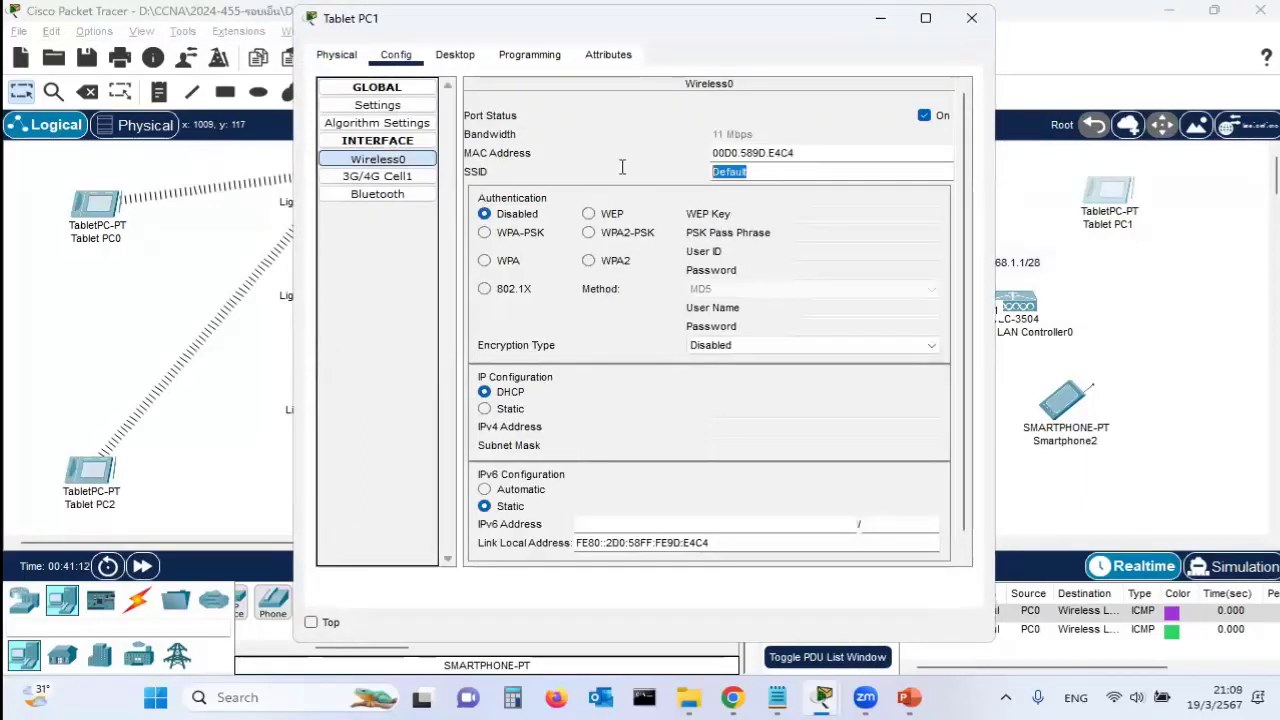
{"action": "type", "text": "Jodoi-Wifi1"}
{"action": "left_click", "coordinate": [588, 232]}
{"action": "left_click", "coordinate": [800, 232]}
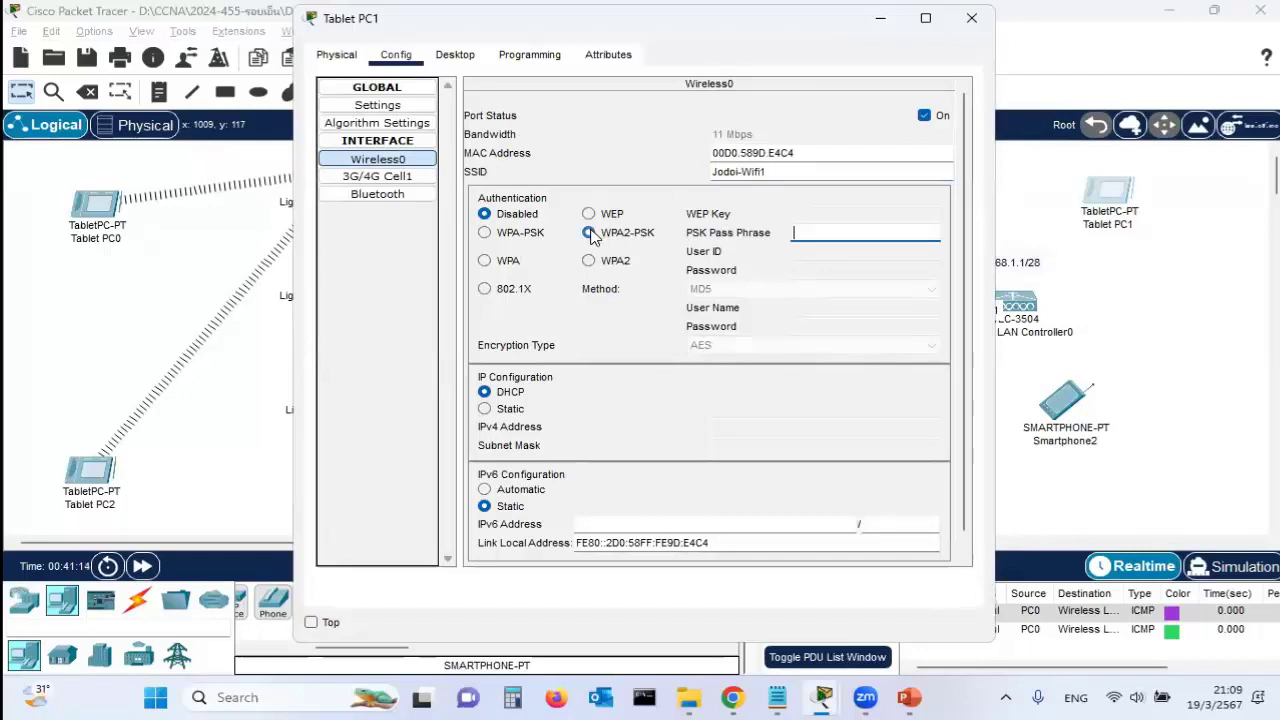
{"action": "type", "text": "12"}
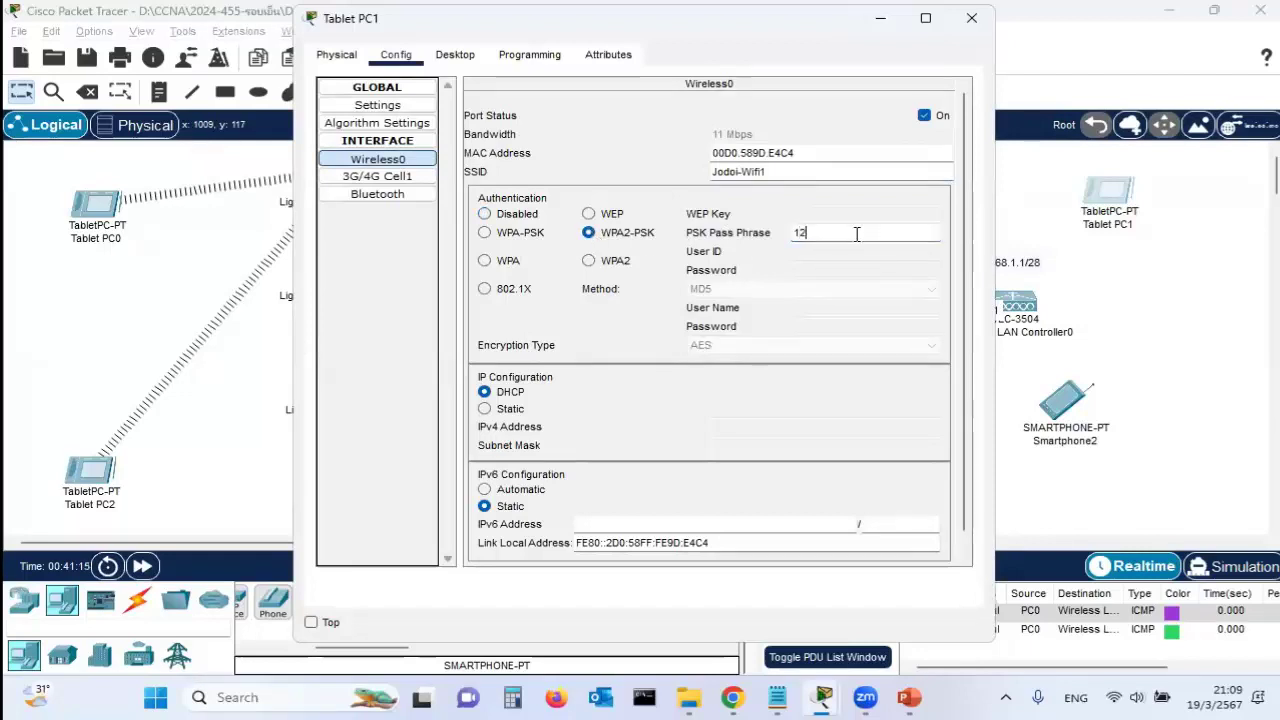
{"action": "type", "text": "345678"}
{"action": "left_click", "coordinate": [795, 345]}
{"action": "left_click", "coordinate": [883, 357]}
{"action": "left_click", "coordinate": [971, 18]}
Move Tablet PC1 down and left, closer to the wireless network
{"action": "scroll", "coordinate": [1097, 363], "scroll_direction": "down", "scroll_amount": 3}
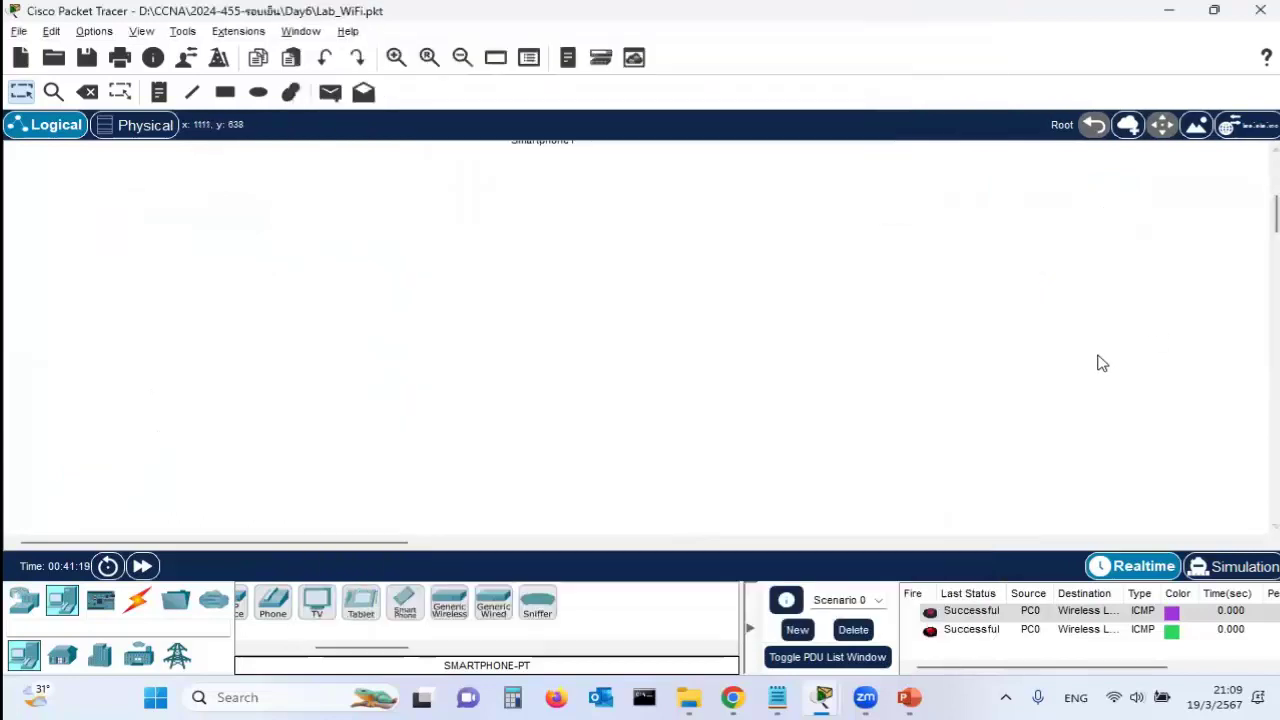
{"action": "left_click_drag", "start_coordinate": [1275, 210], "coordinate": [1273, 180]}
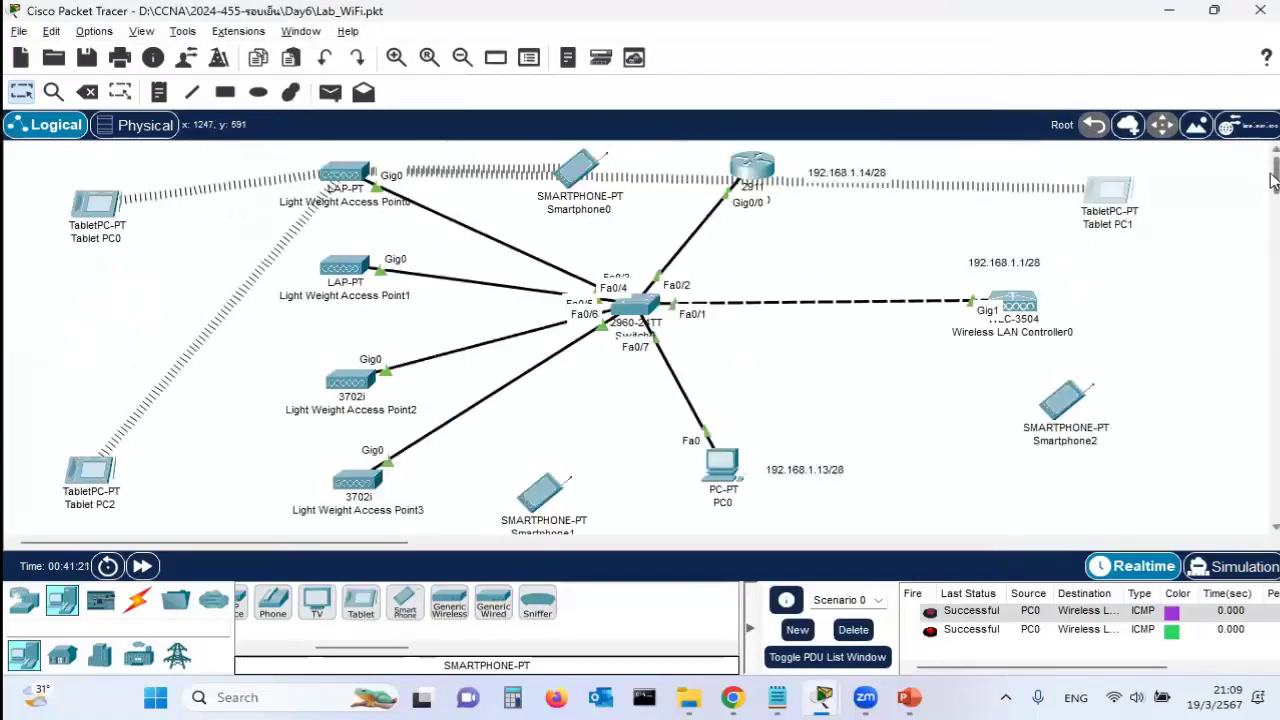
{"action": "left_click_drag", "start_coordinate": [1100, 197], "coordinate": [910, 258]}
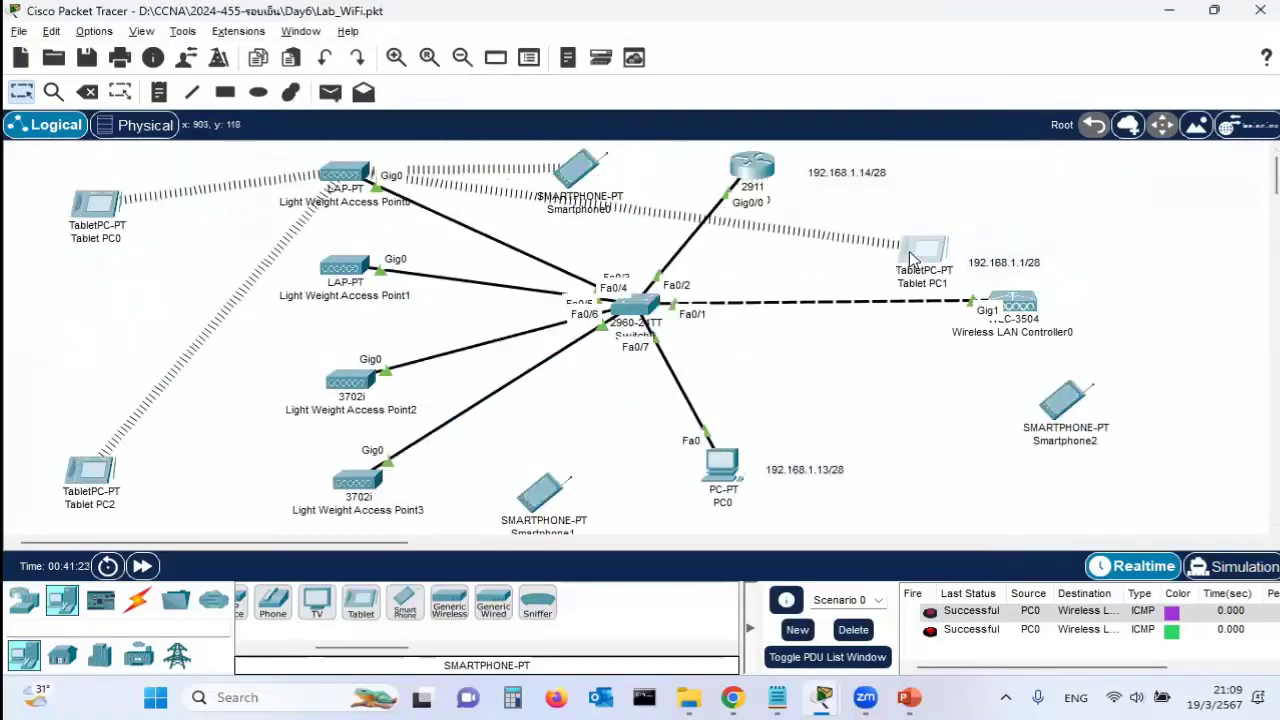
{"action": "left_click", "coordinate": [1068, 408]}
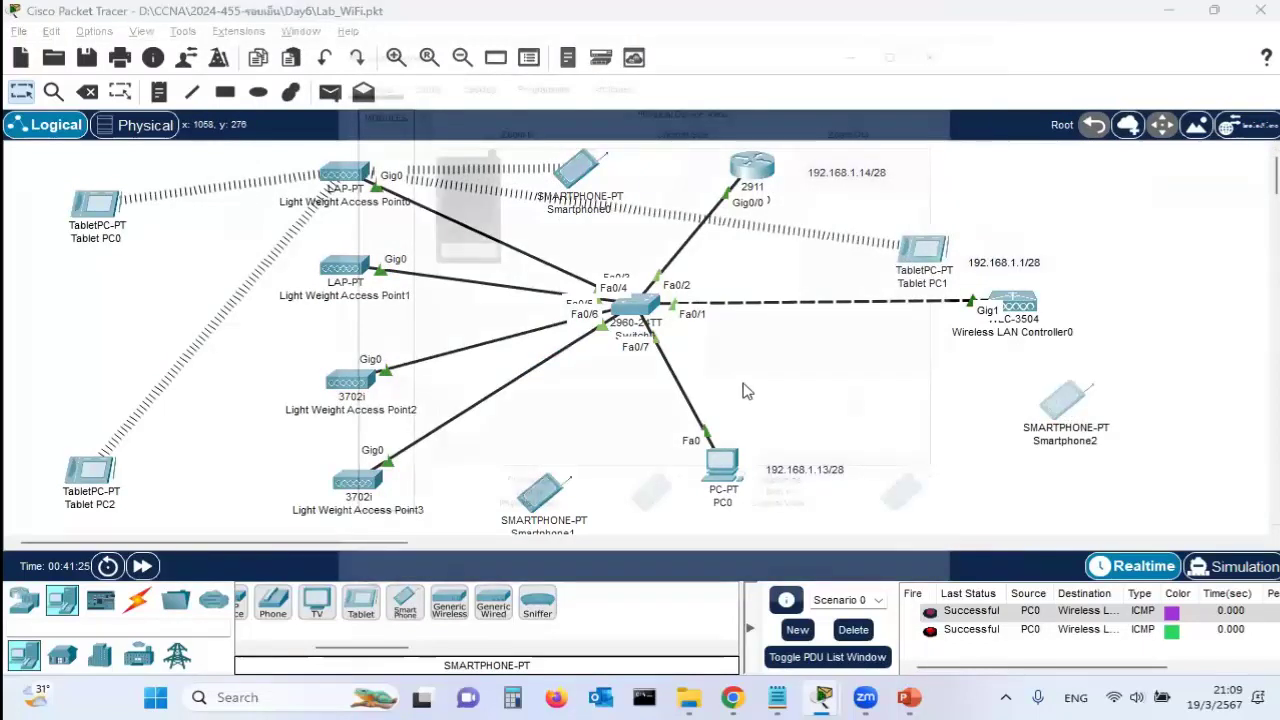
Set Smartphone2's Wireless0 to SSID Jodoi-Wifi2 with WPA2-PSK, the passphrase and AES
{"action": "left_click", "coordinate": [396, 56]}
{"action": "left_click", "coordinate": [377, 158]}
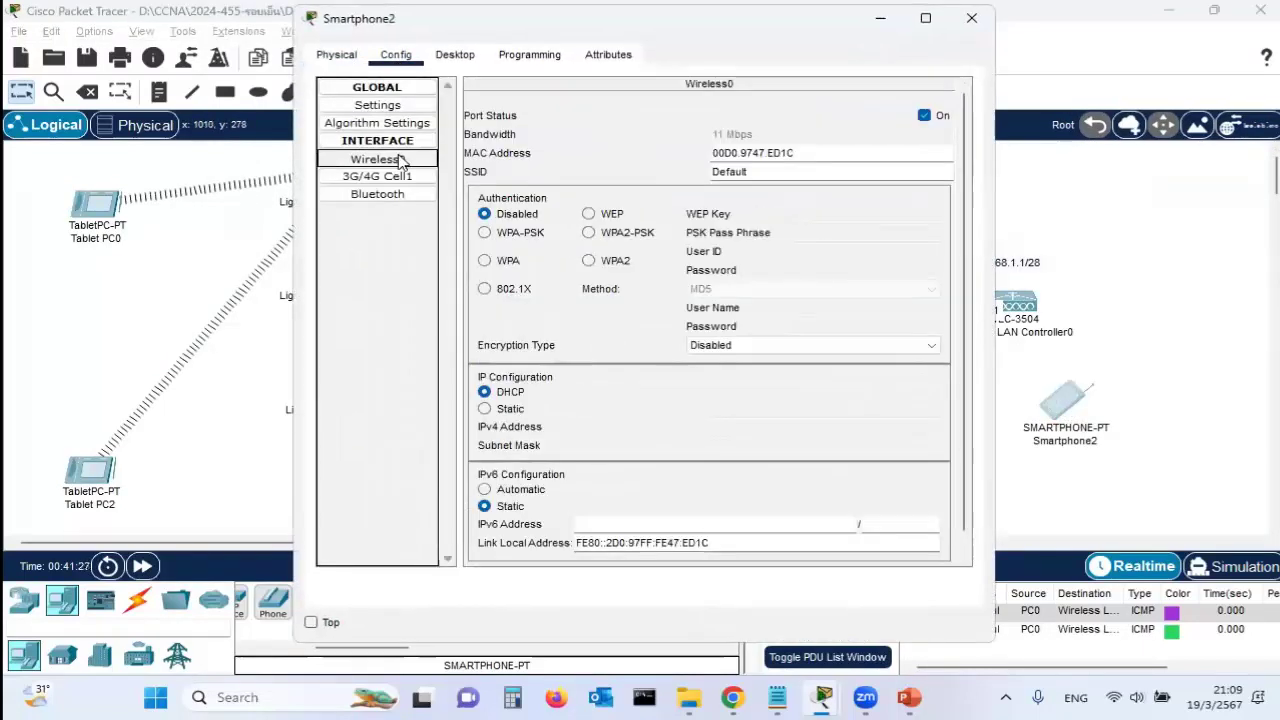
{"action": "left_click_drag", "start_coordinate": [798, 172], "coordinate": [656, 174]}
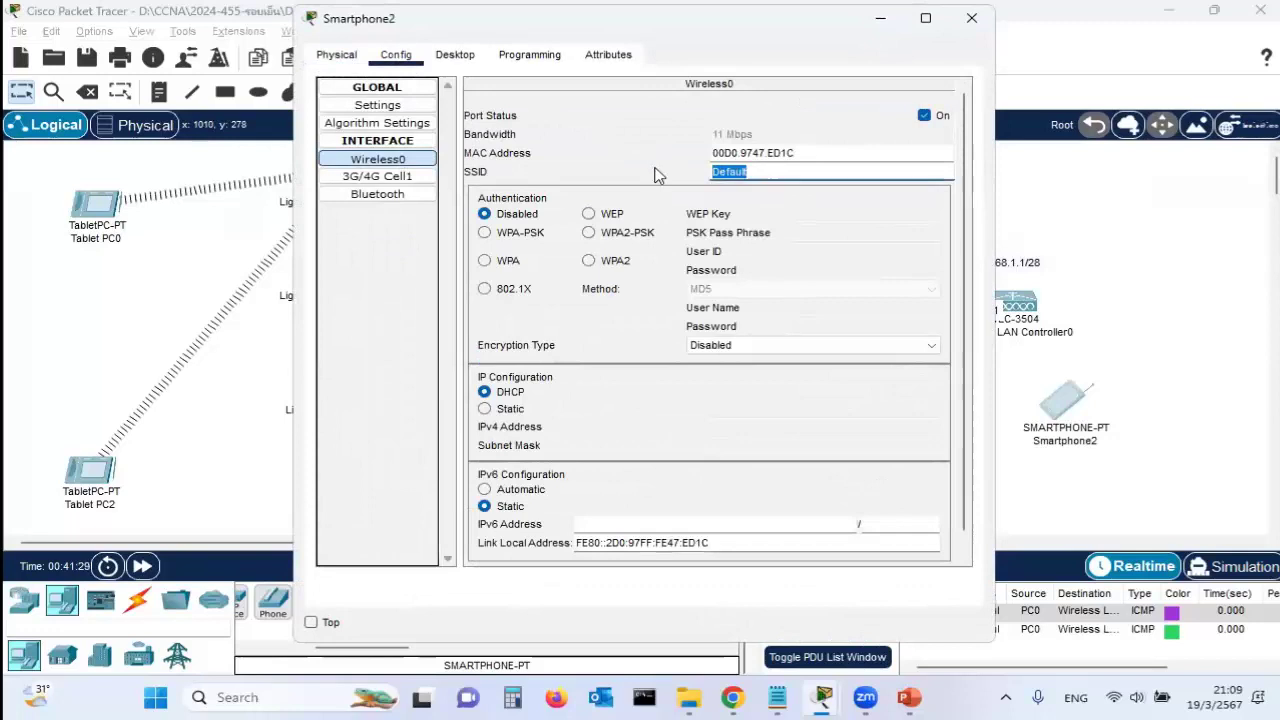
{"action": "type", "text": "Jodoi-Wifi"}
{"action": "key", "text": "BackSpace"}
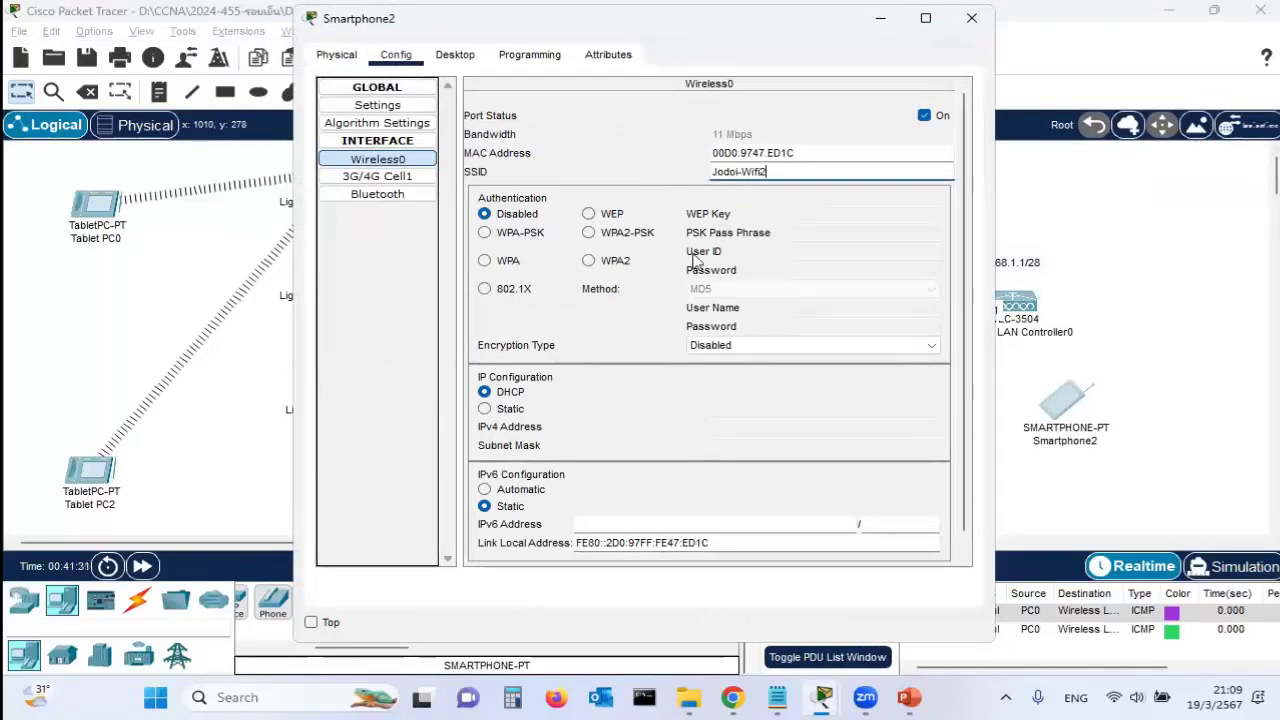
{"action": "type", "text": "2"}
{"action": "left_click", "coordinate": [588, 232]}
{"action": "left_click", "coordinate": [828, 237]}
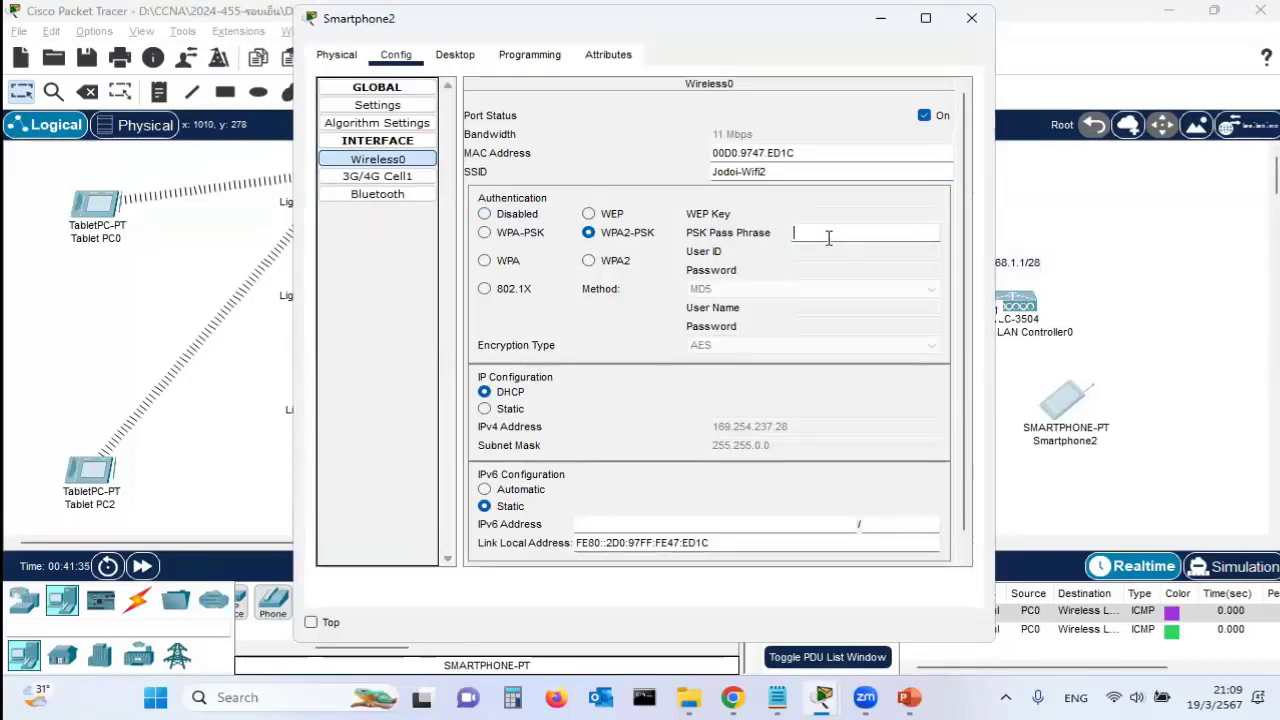
{"action": "type", "text": "12345678"}
{"action": "left_click", "coordinate": [791, 346]}
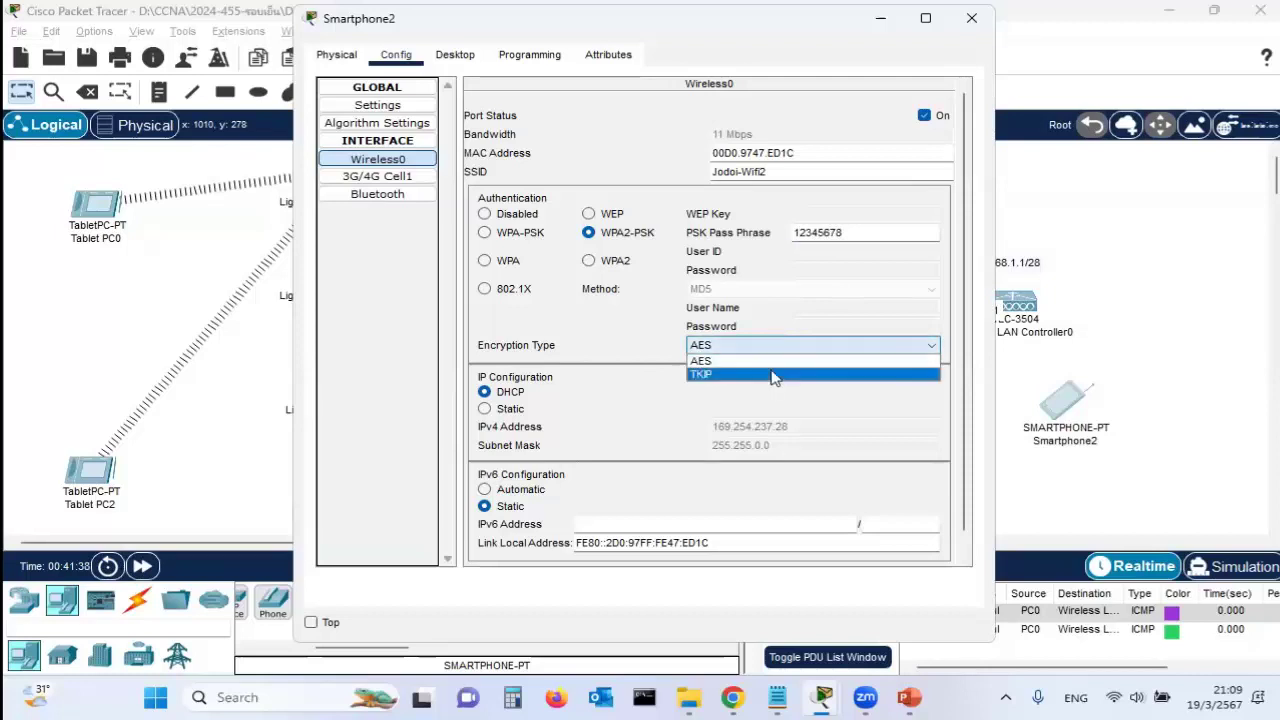
{"action": "left_click", "coordinate": [770, 366]}
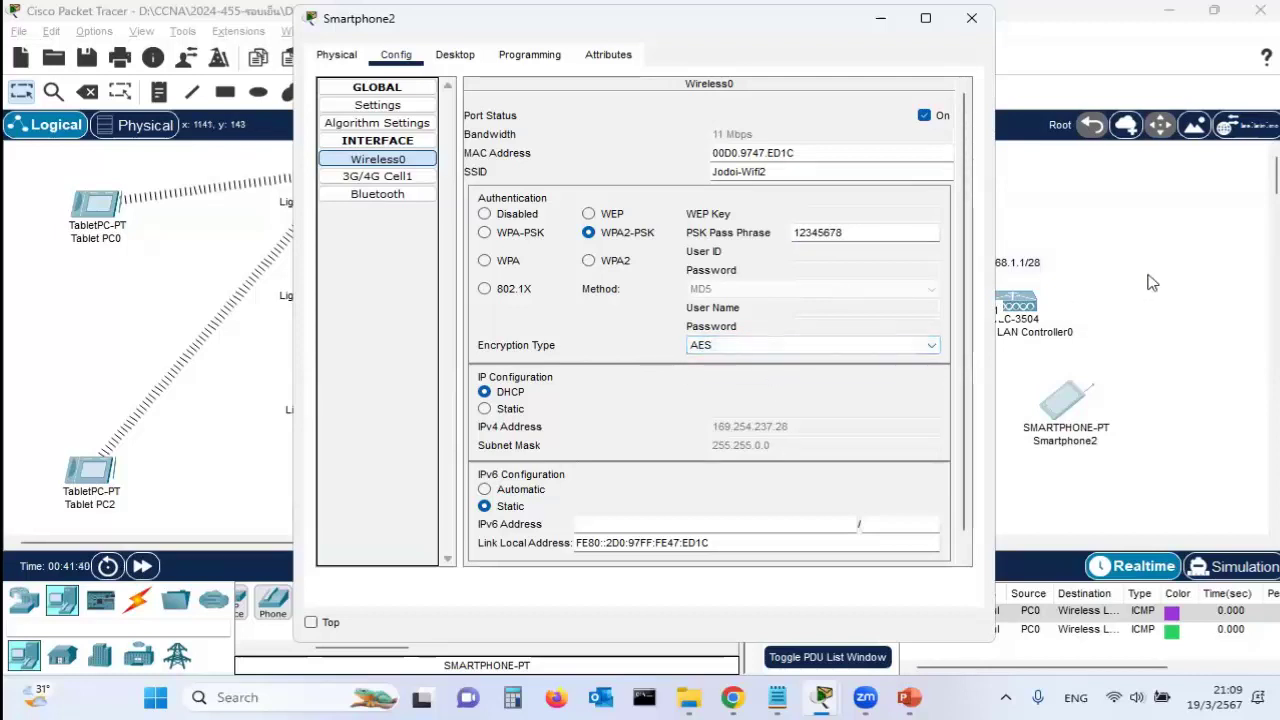
{"action": "left_click", "coordinate": [1150, 283]}
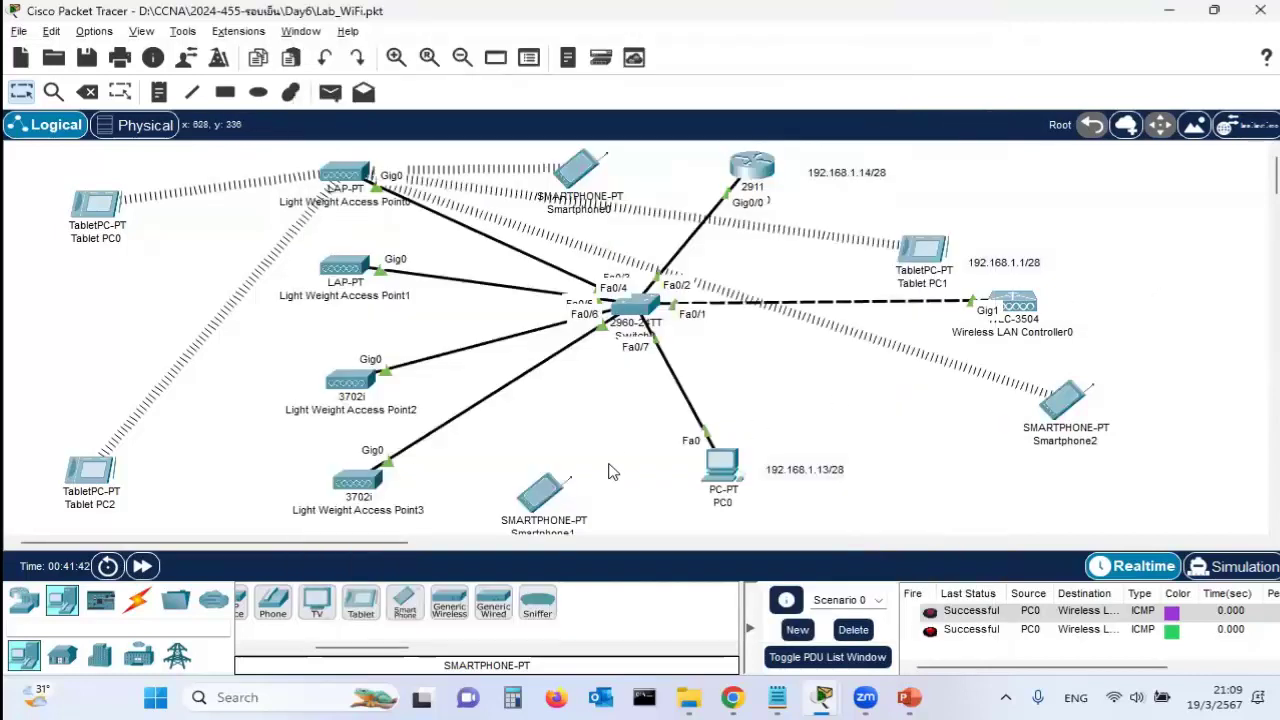
Set Smartphone1's Wireless0 to SSID Jodoi-Wifi2 with WPA2-PSK, the passphrase and AES
{"action": "left_click", "coordinate": [541, 492]}
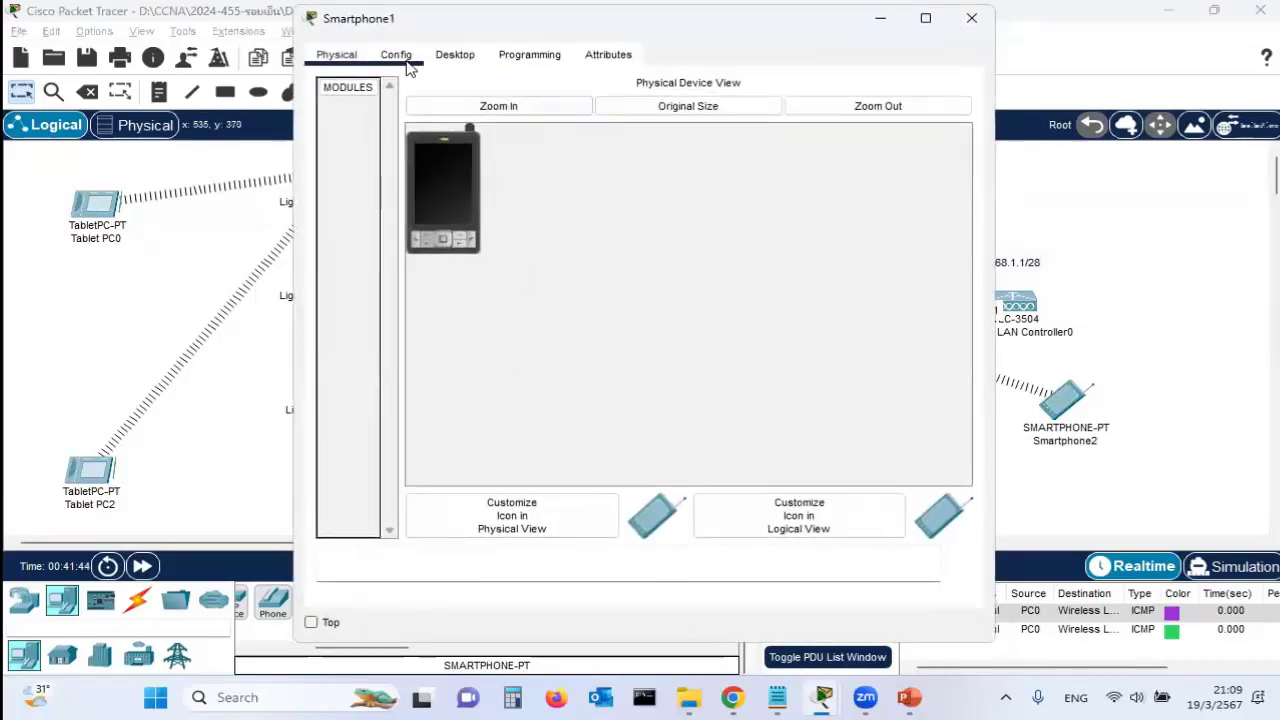
{"action": "left_click", "coordinate": [396, 55]}
{"action": "left_click", "coordinate": [392, 162]}
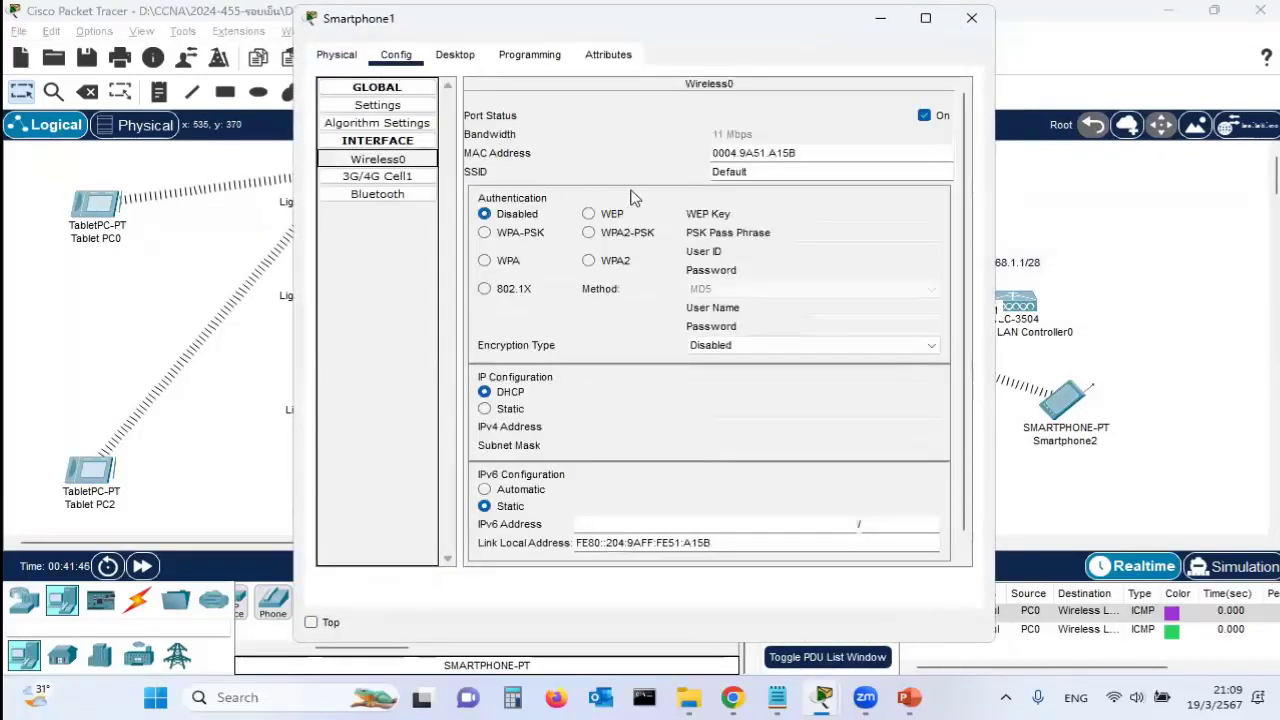
{"action": "double_click", "coordinate": [797, 173]}
{"action": "type", "text": "Jodoi-Wifi2"}
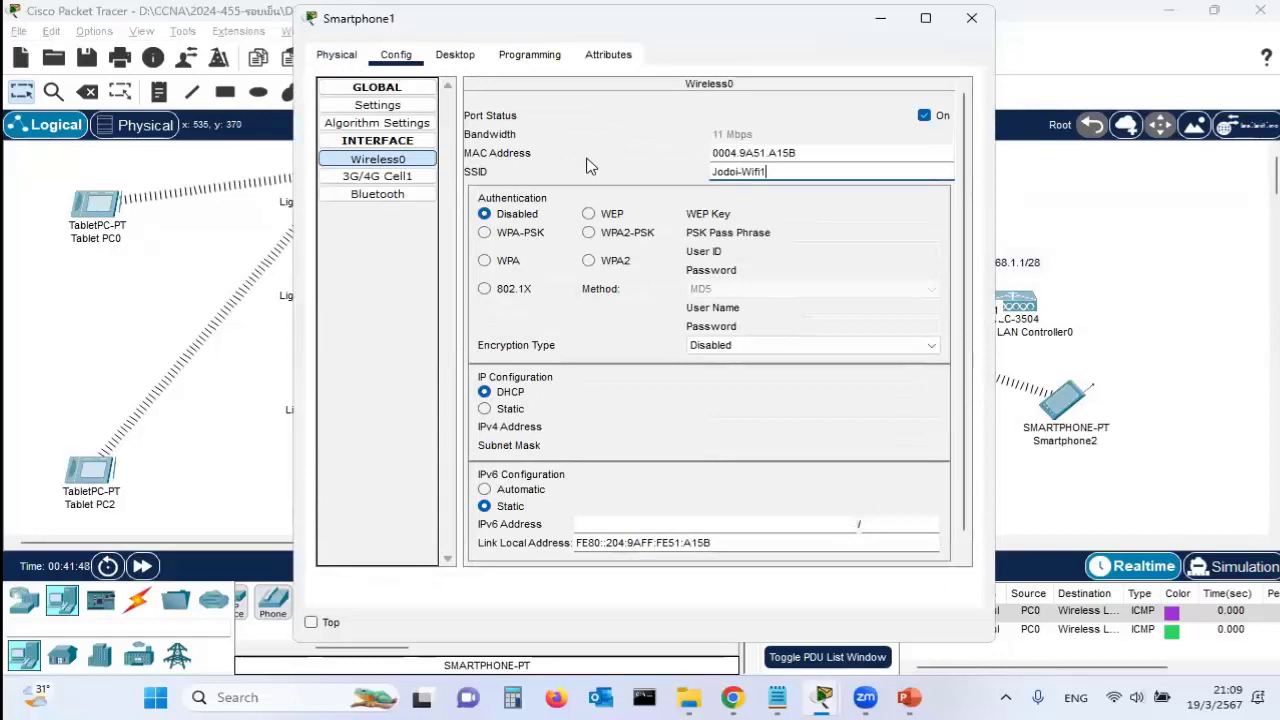
{"action": "left_click", "coordinate": [588, 232]}
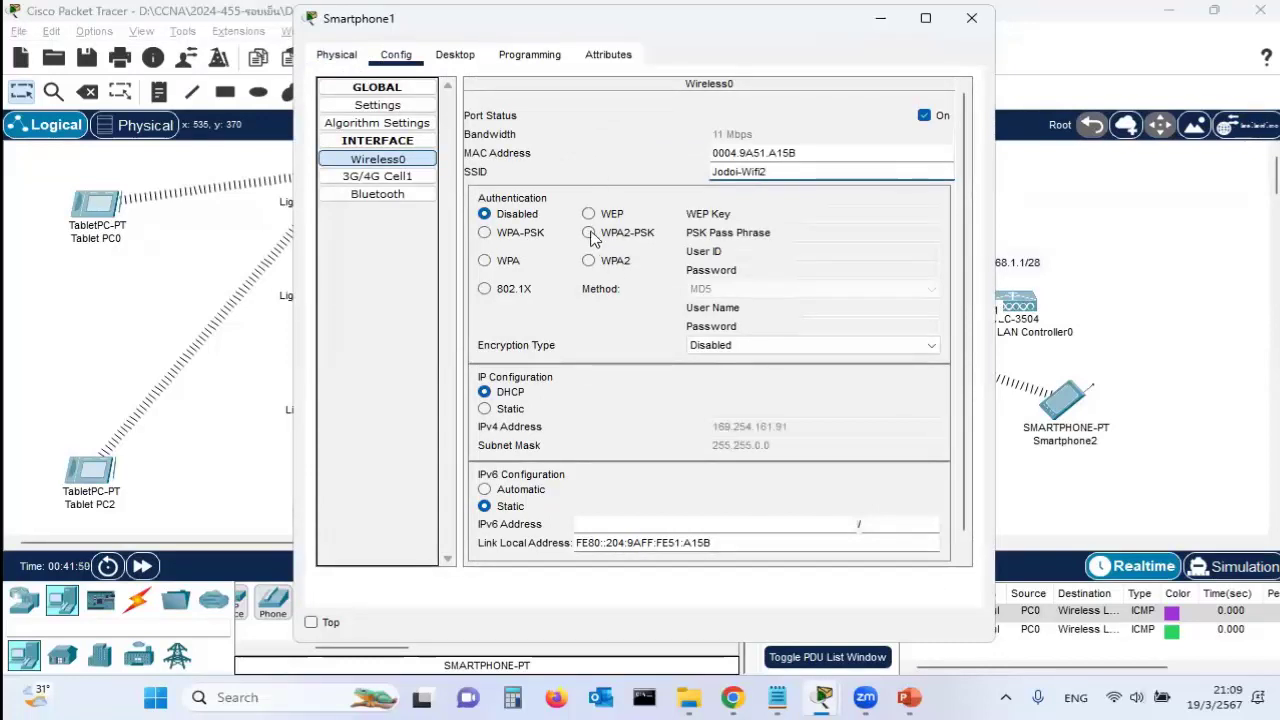
{"action": "left_click", "coordinate": [808, 231]}
{"action": "type", "text": "12345678"}
{"action": "left_click", "coordinate": [787, 345]}
{"action": "left_click", "coordinate": [838, 344]}
{"action": "left_click", "coordinate": [971, 18]}
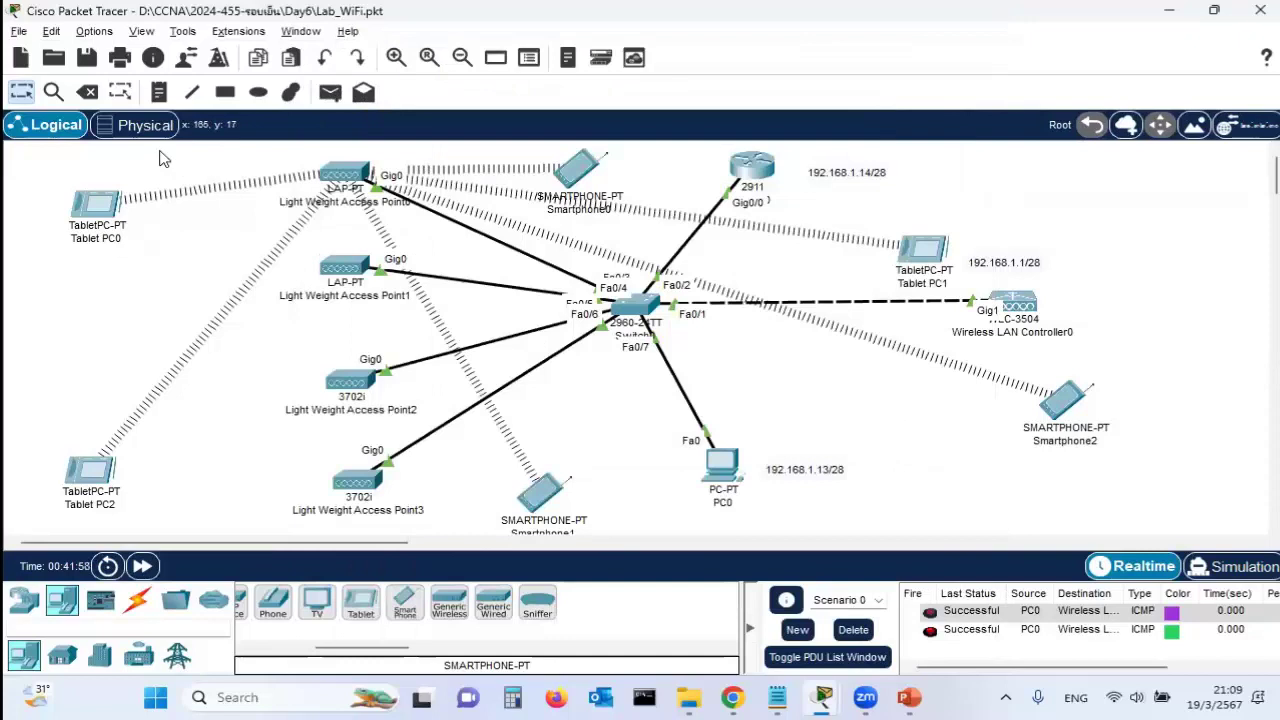
Save the lab file and bring up PC0's window showing the controller's WLANs page
{"action": "left_click", "coordinate": [18, 31]}
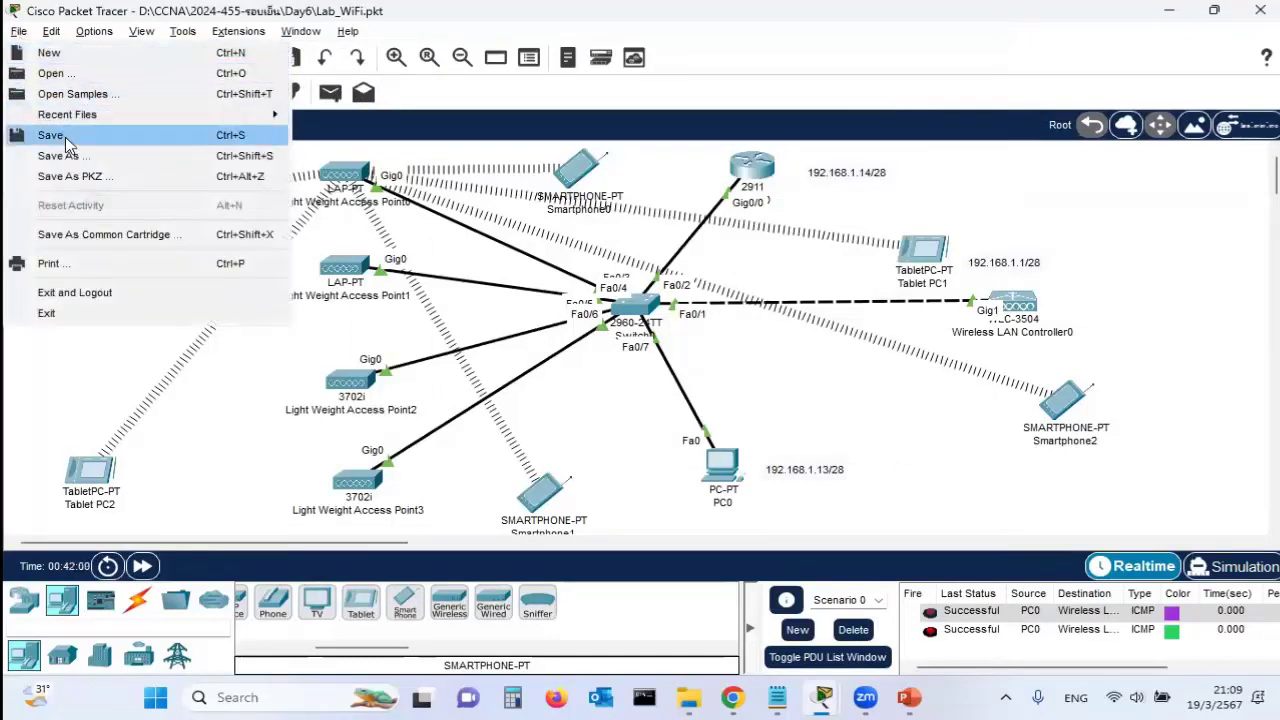
{"action": "left_click", "coordinate": [52, 135]}
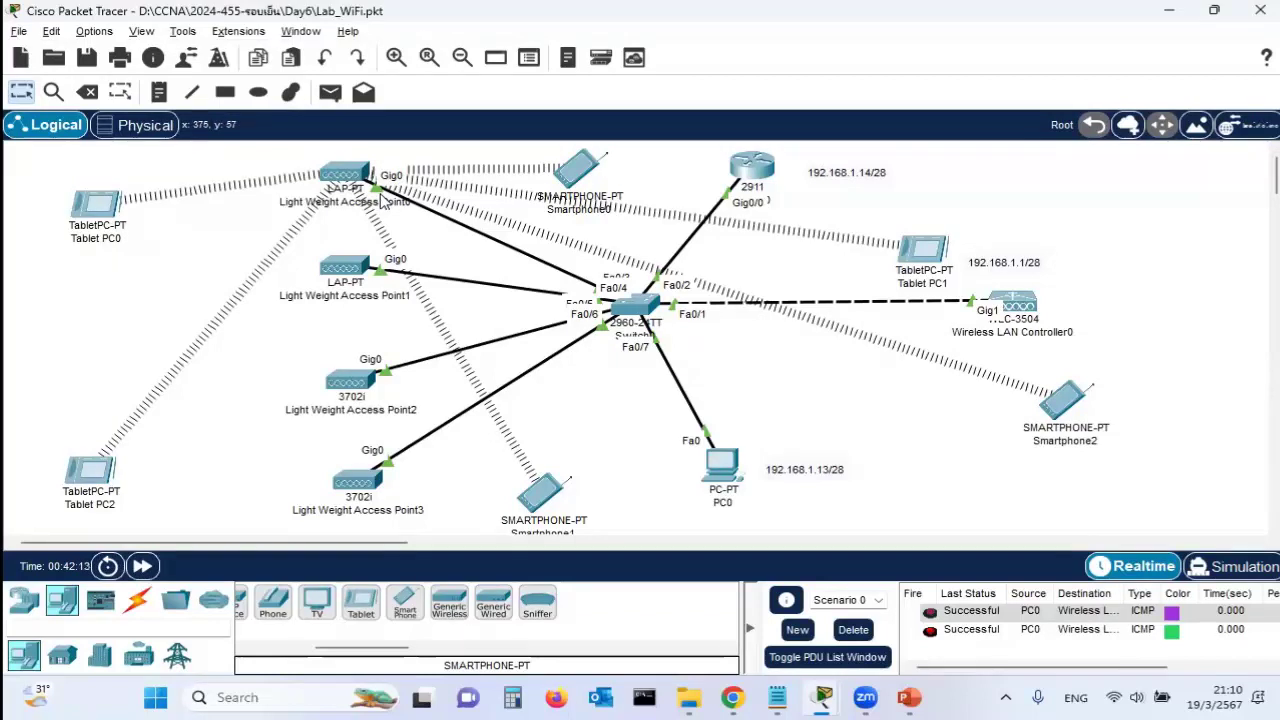
{"action": "left_click", "coordinate": [729, 468]}
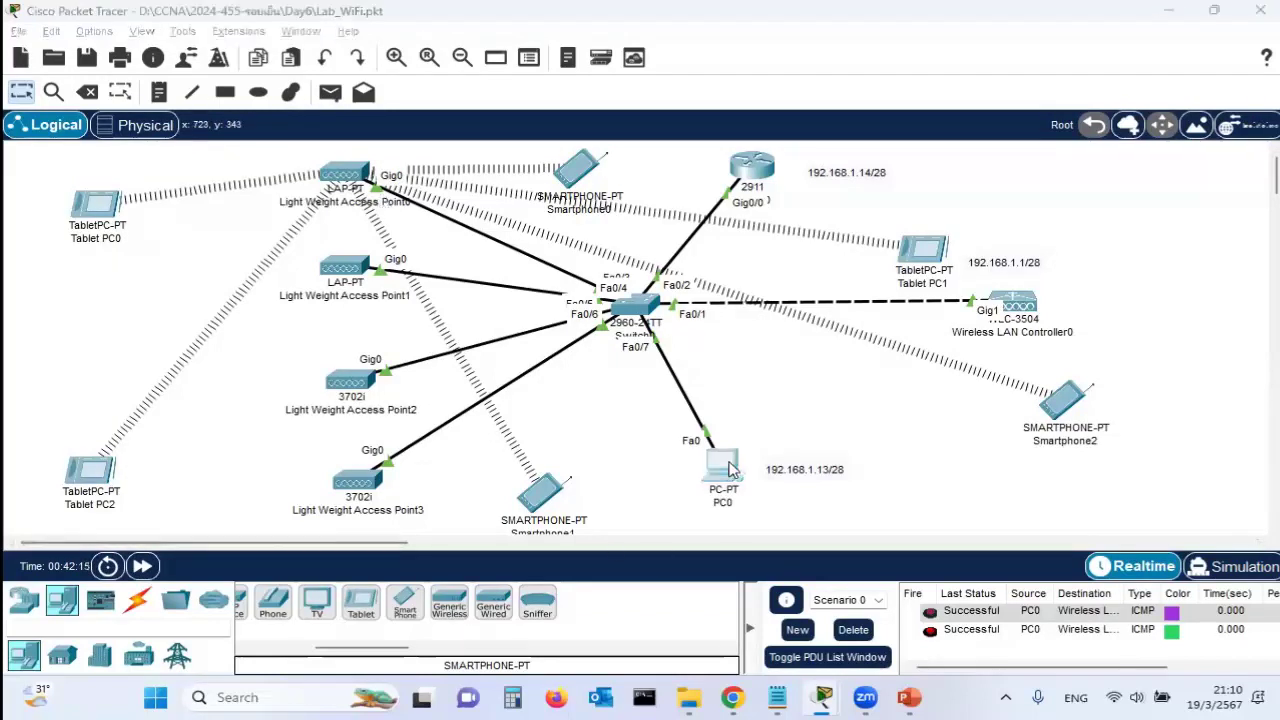
Check the controller's All APs list showing 6 clients on Light Weight Access Point0 (192.168.1.3)
{"action": "left_click", "coordinate": [1207, 63]}
{"action": "left_click", "coordinate": [544, 146]}
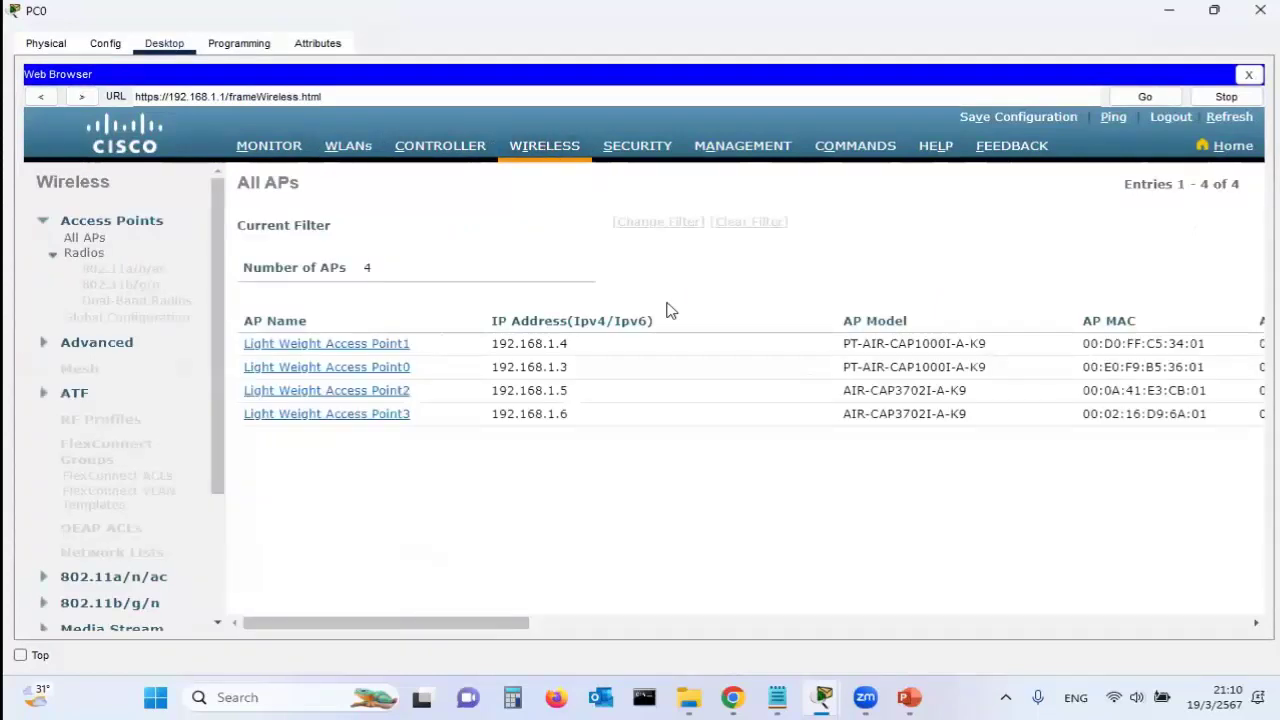
{"action": "left_click_drag", "start_coordinate": [476, 624], "coordinate": [968, 597]}
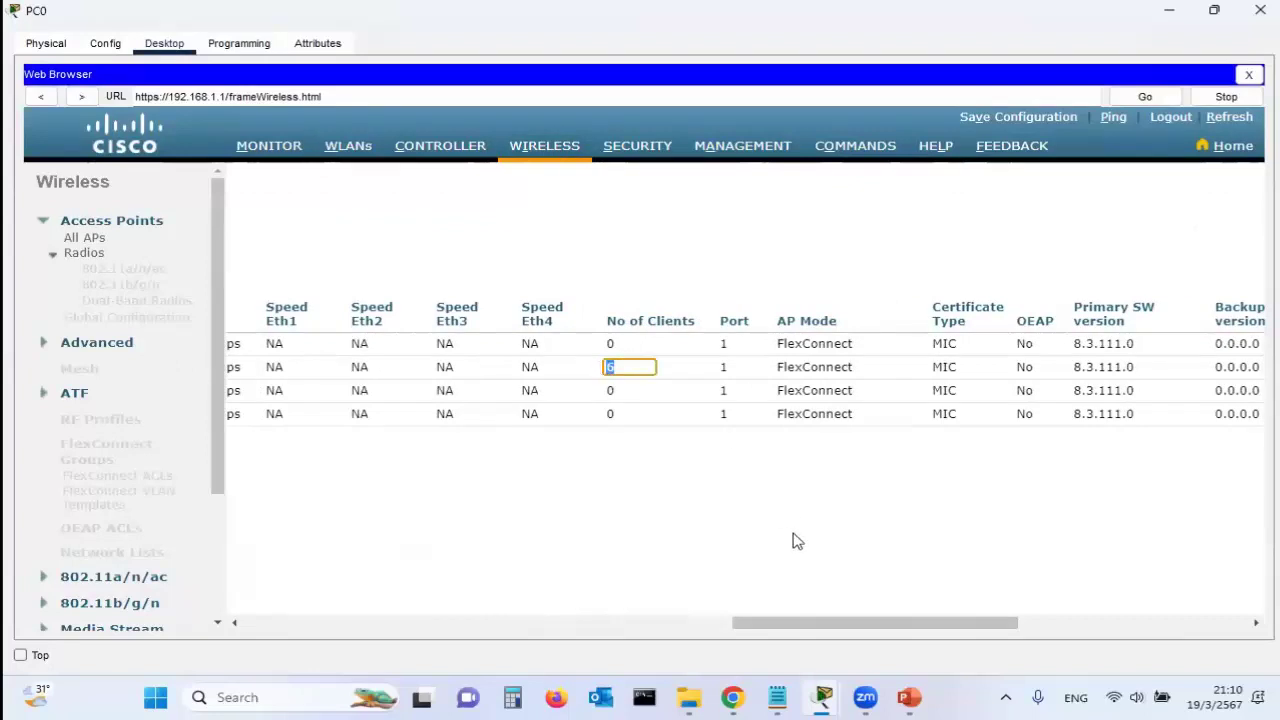
{"action": "left_click", "coordinate": [652, 380]}
{"action": "left_click_drag", "start_coordinate": [915, 624], "coordinate": [426, 624]}
{"action": "left_click_drag", "start_coordinate": [594, 367], "coordinate": [467, 366]}
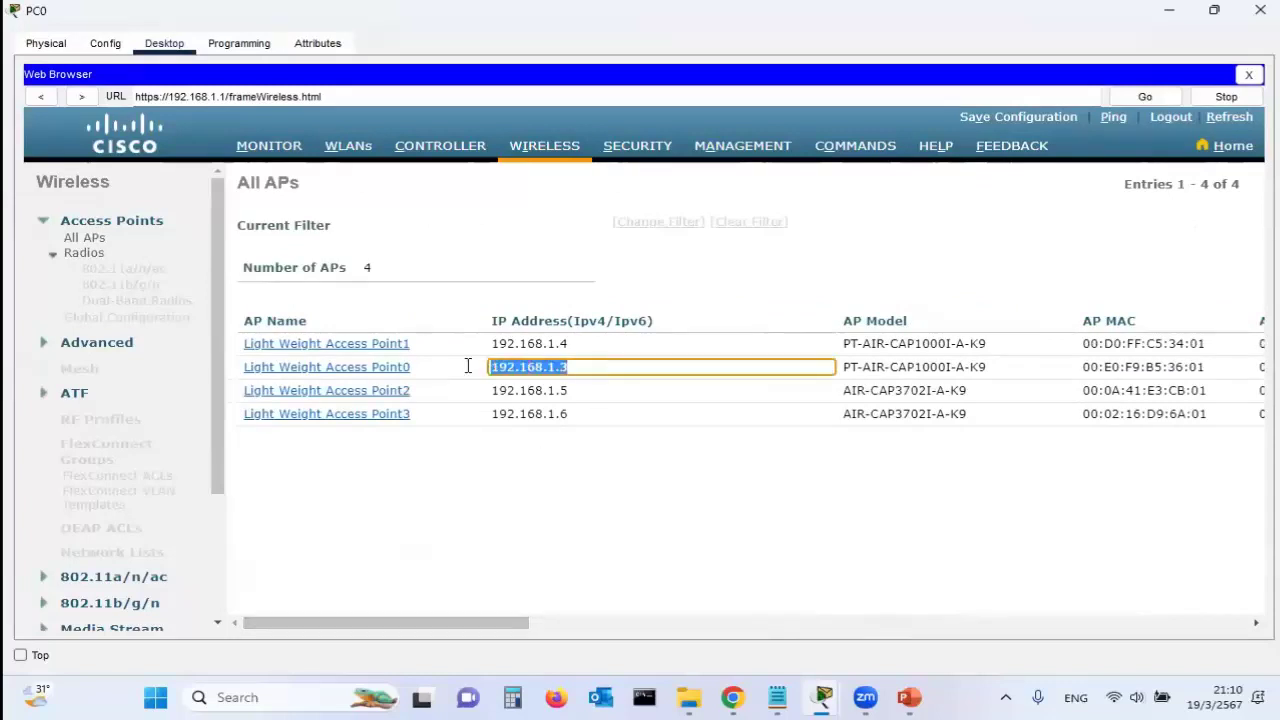
{"action": "left_click_drag", "start_coordinate": [454, 608], "coordinate": [895, 606]}
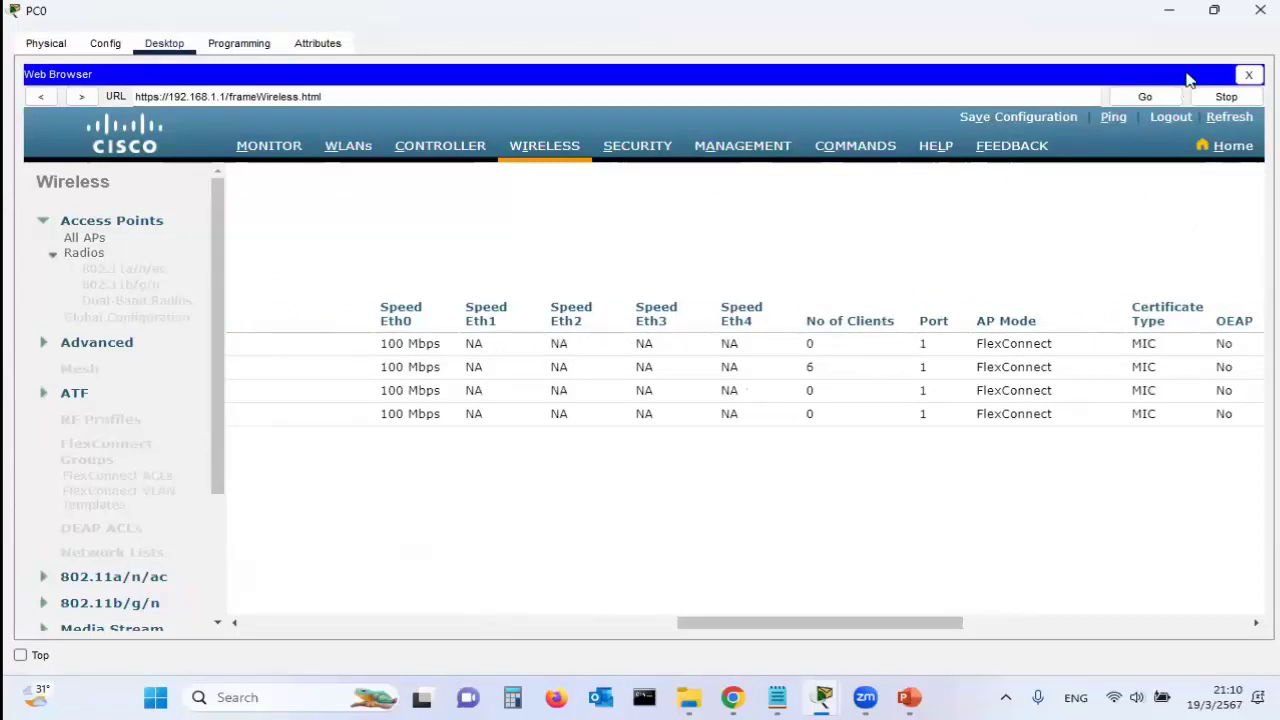
Return to the topology and save the lab file
{"action": "left_click", "coordinate": [1169, 11]}
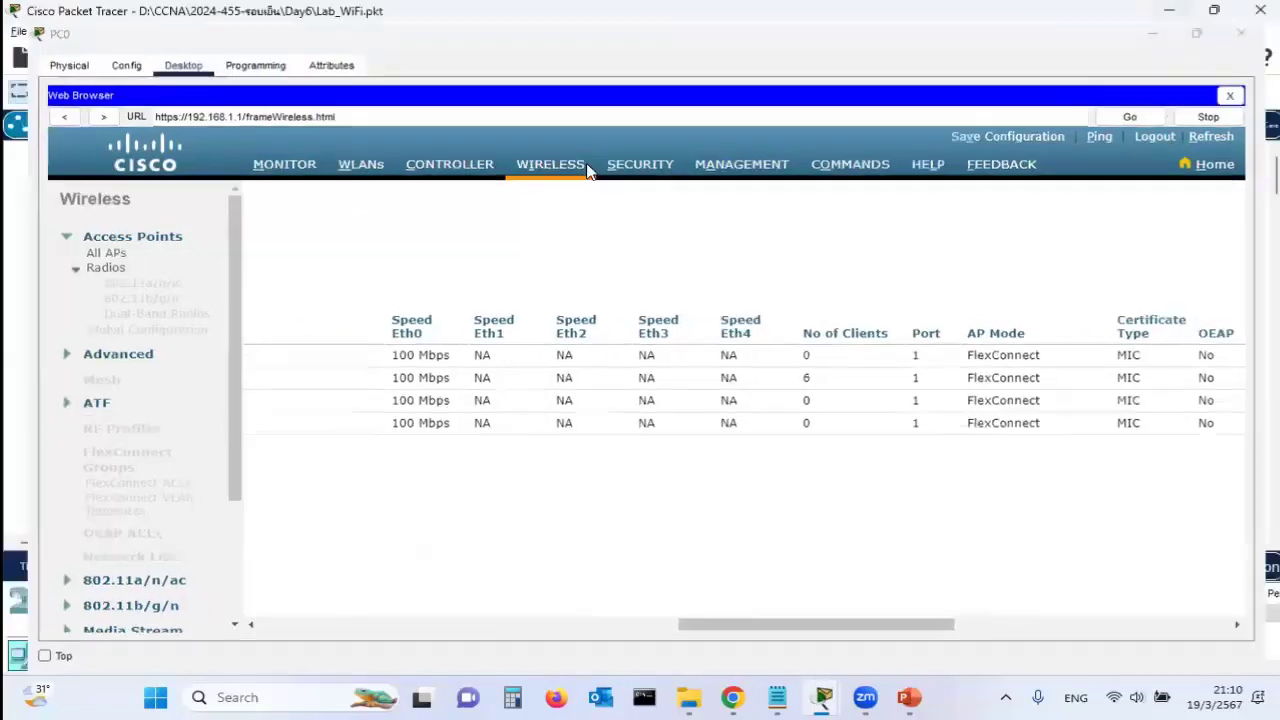
{"action": "left_click", "coordinate": [18, 31]}
{"action": "left_click", "coordinate": [50, 135]}
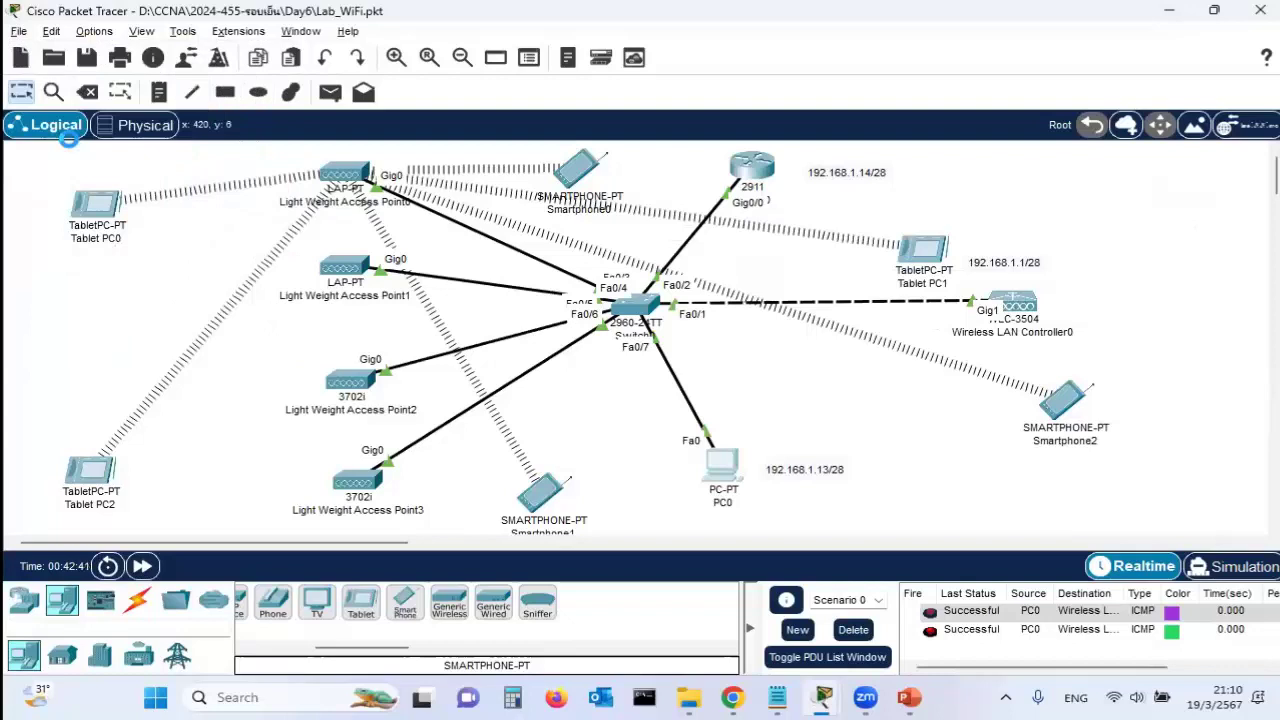
Remove the power adapter from Light Weight Access Point0 on its Physical tab
{"action": "left_click", "coordinate": [356, 170]}
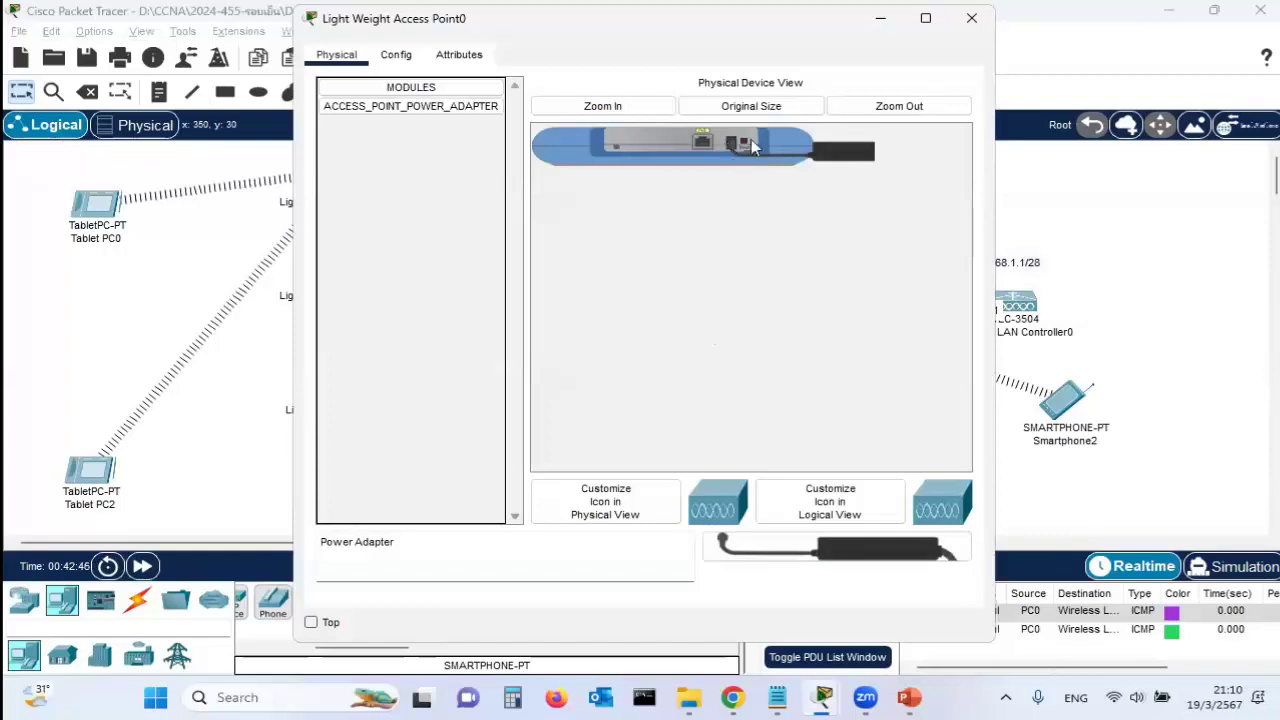
{"action": "left_click_drag", "start_coordinate": [738, 146], "coordinate": [722, 540]}
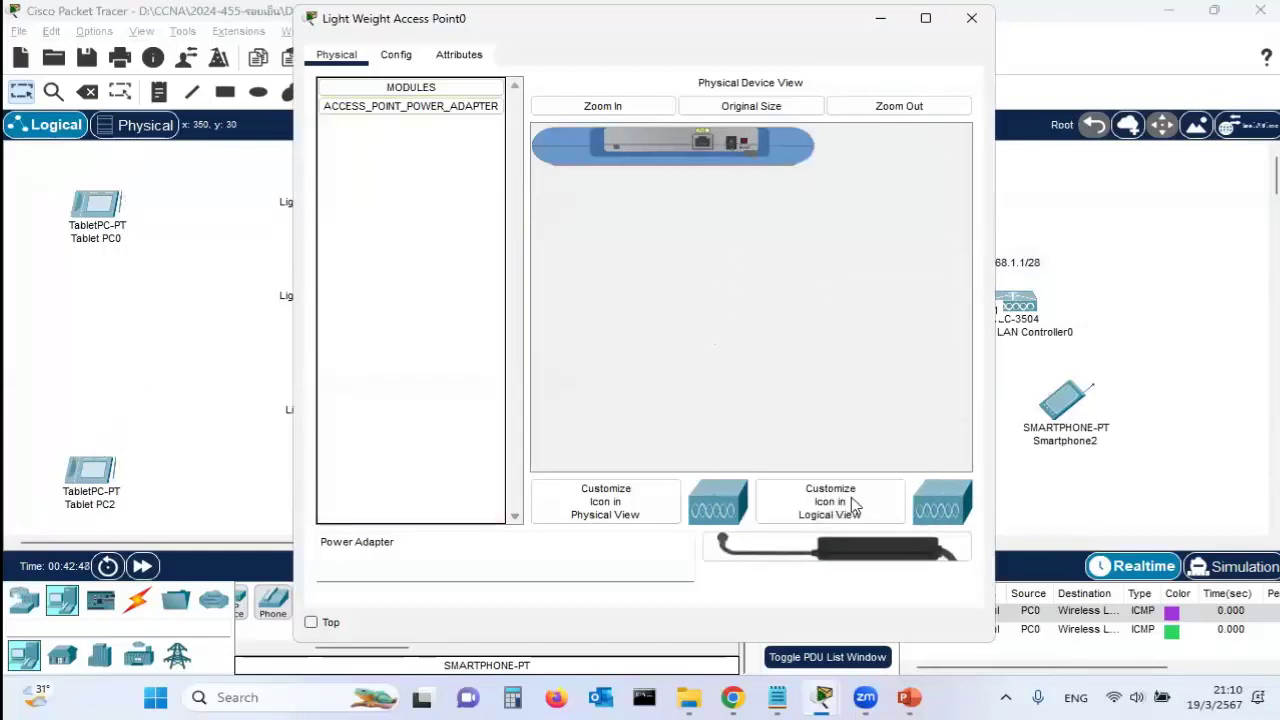
{"action": "left_click", "coordinate": [1212, 328]}
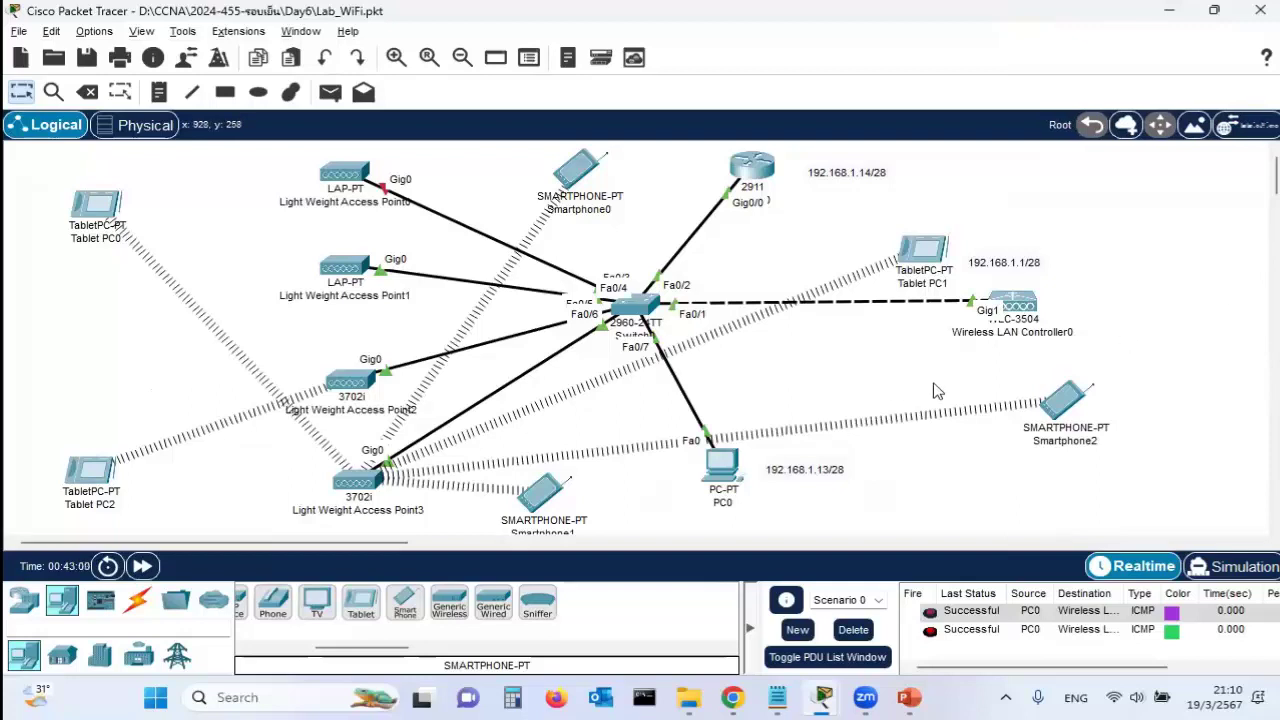
Plug the power adapter back into Light Weight Access Point0 and nudge its icon up and right
{"action": "left_click", "coordinate": [352, 176]}
{"action": "left_click_drag", "start_coordinate": [720, 545], "coordinate": [740, 149]}
{"action": "left_click", "coordinate": [971, 18]}
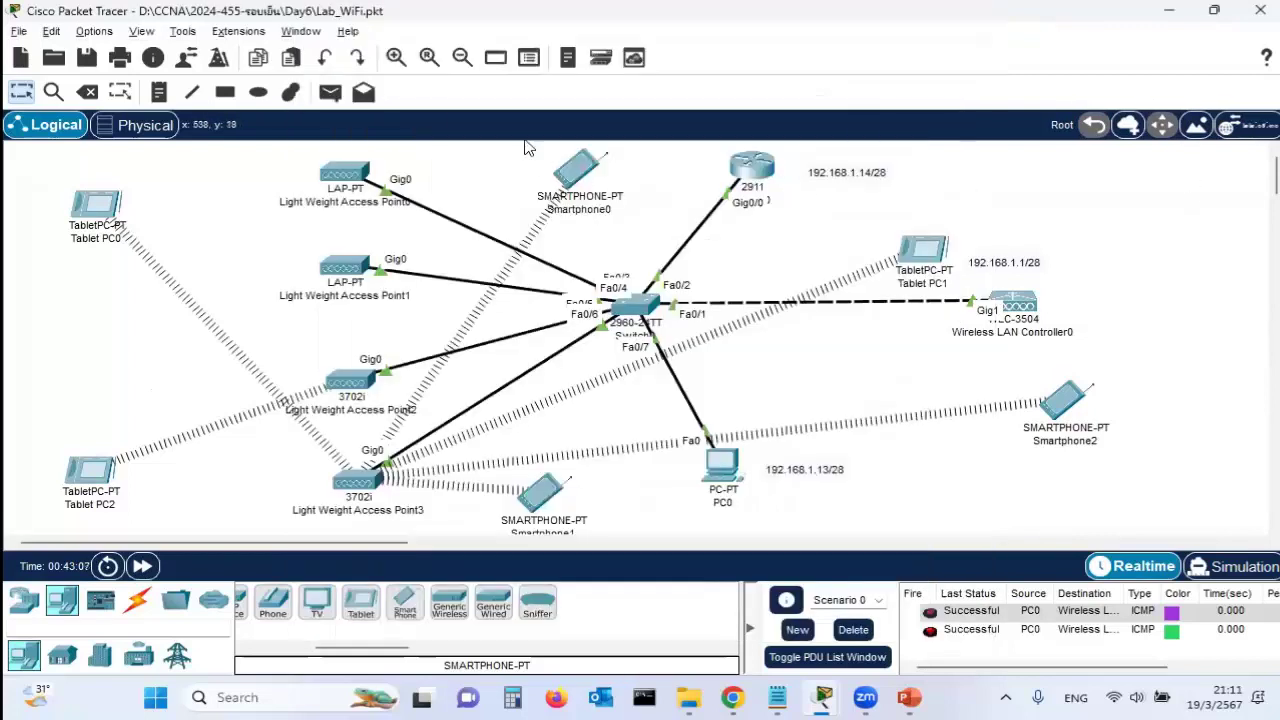
{"action": "left_click_drag", "start_coordinate": [336, 182], "coordinate": [368, 175]}
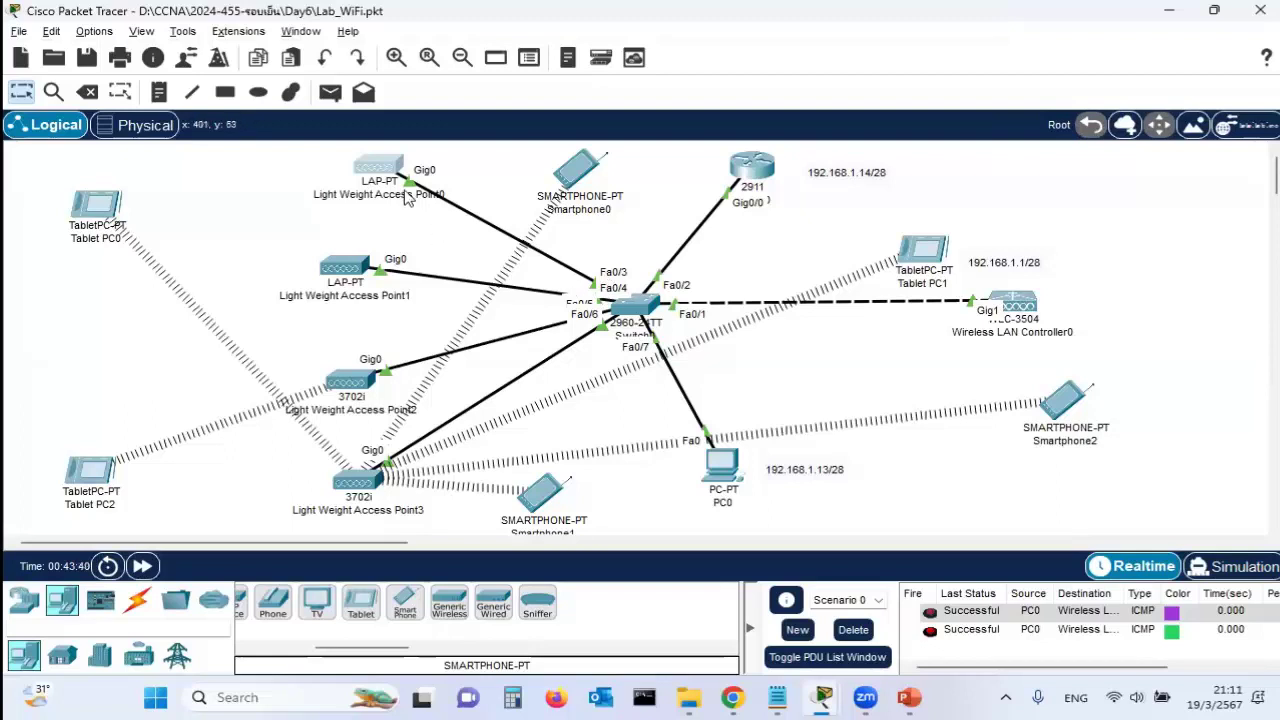
Switch Light Weight Access Point0's gateway/DNS to Static and back to DHCP, confirming 192.168.1.3/28 without CAPWAP
{"action": "left_click", "coordinate": [377, 167]}
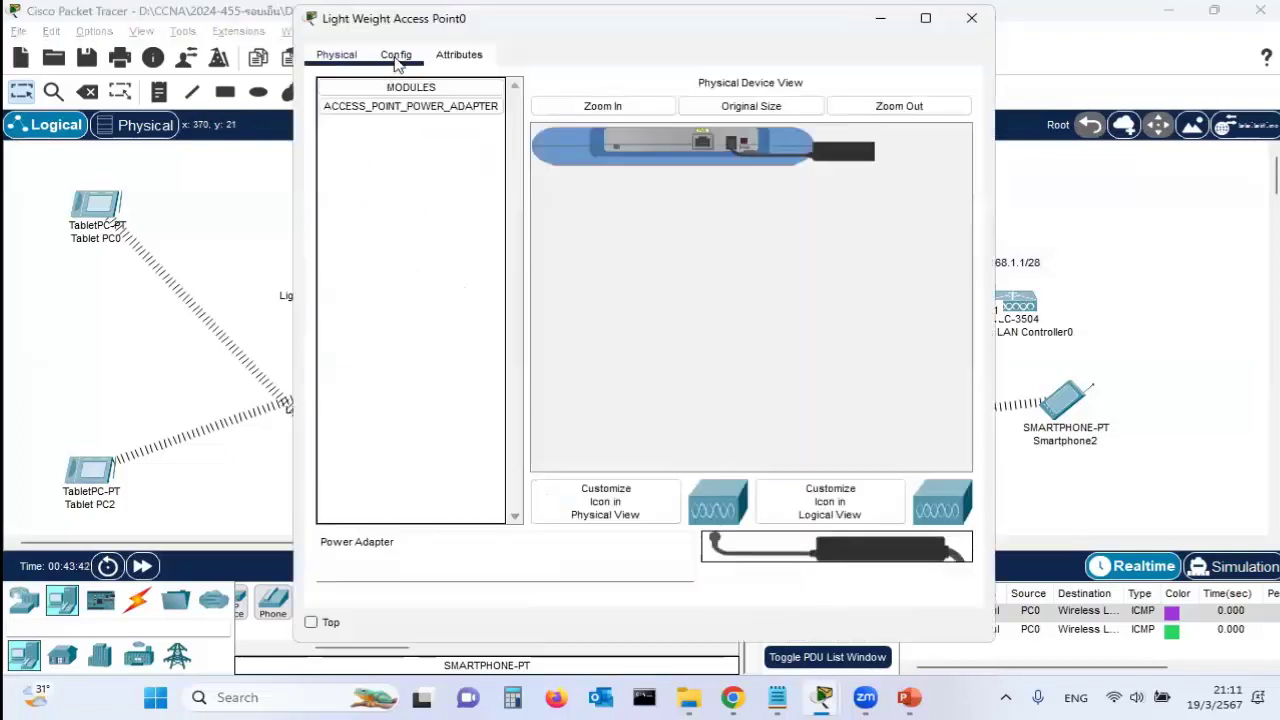
{"action": "left_click", "coordinate": [395, 55]}
{"action": "left_click", "coordinate": [500, 218]}
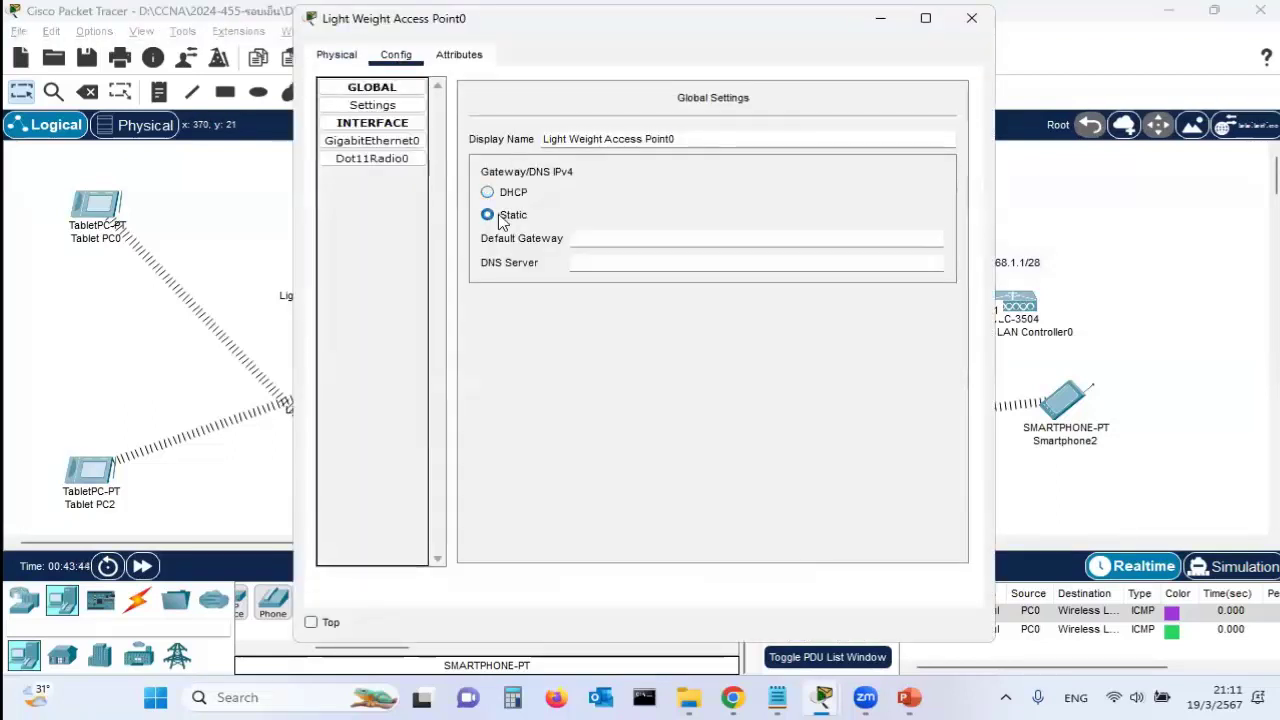
{"action": "left_click", "coordinate": [503, 196]}
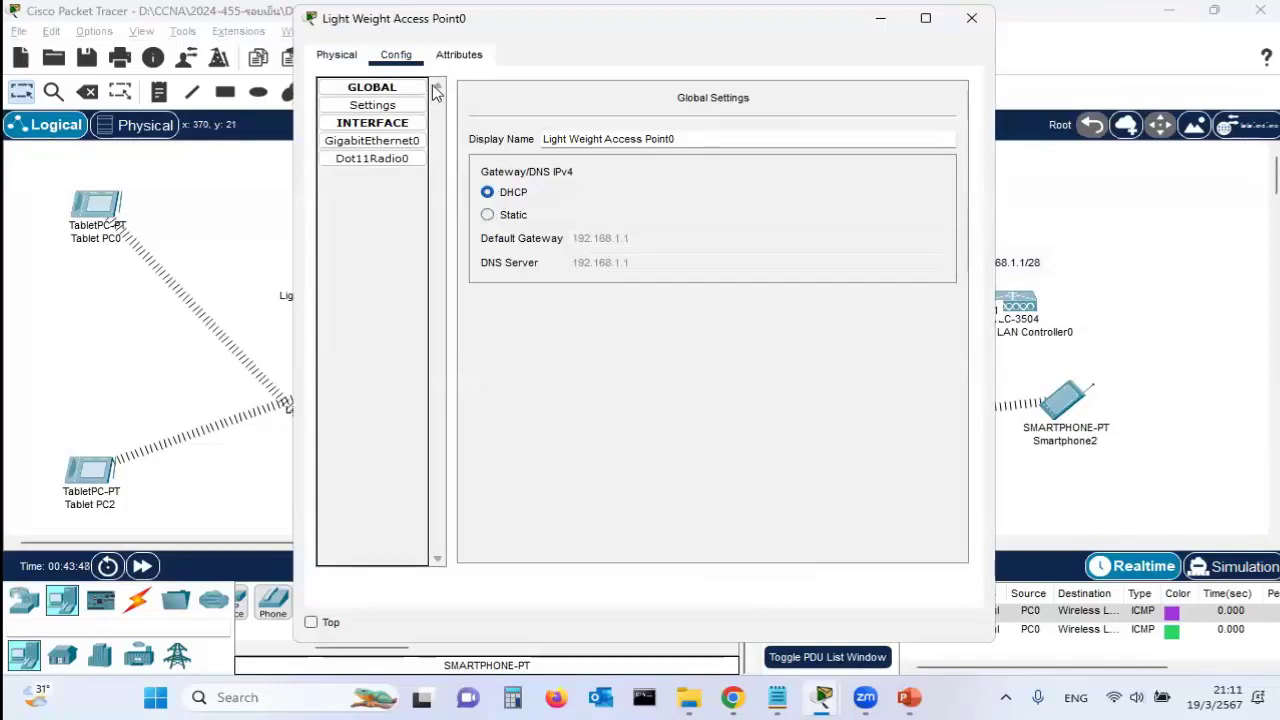
{"action": "key", "text": "alt+F4"}
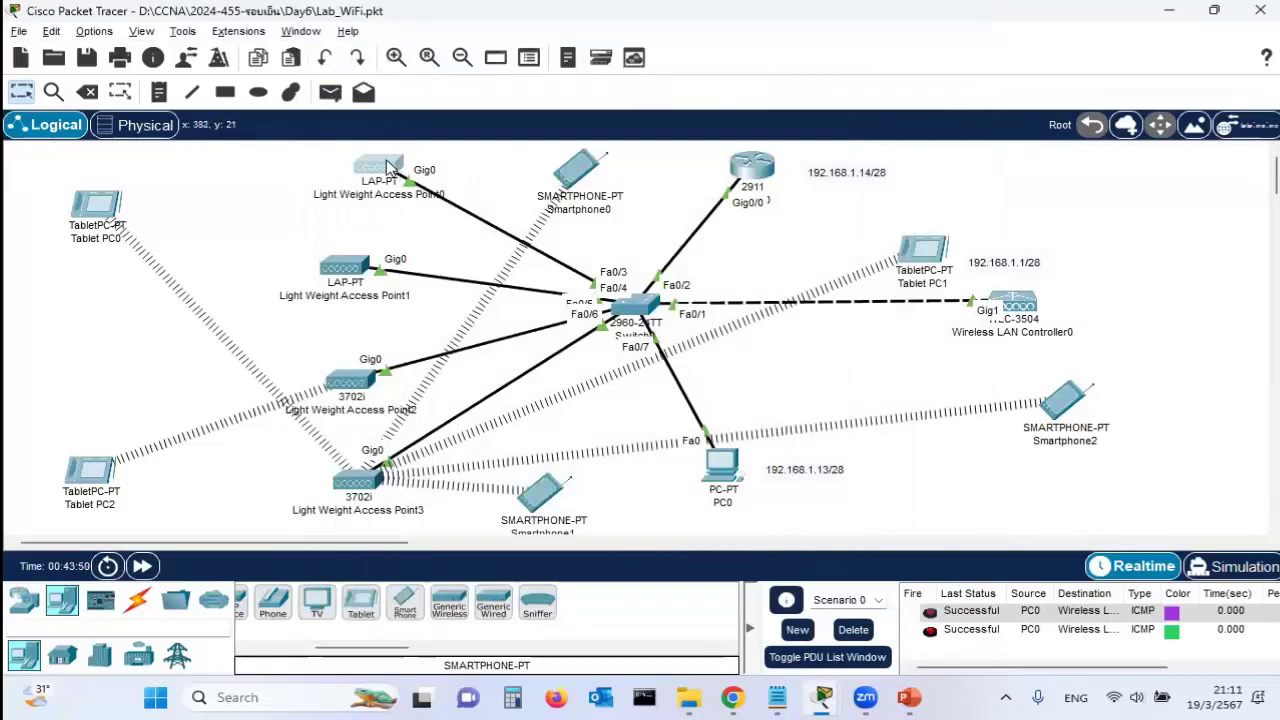
{"action": "mouse_move", "coordinate": [386, 159]}
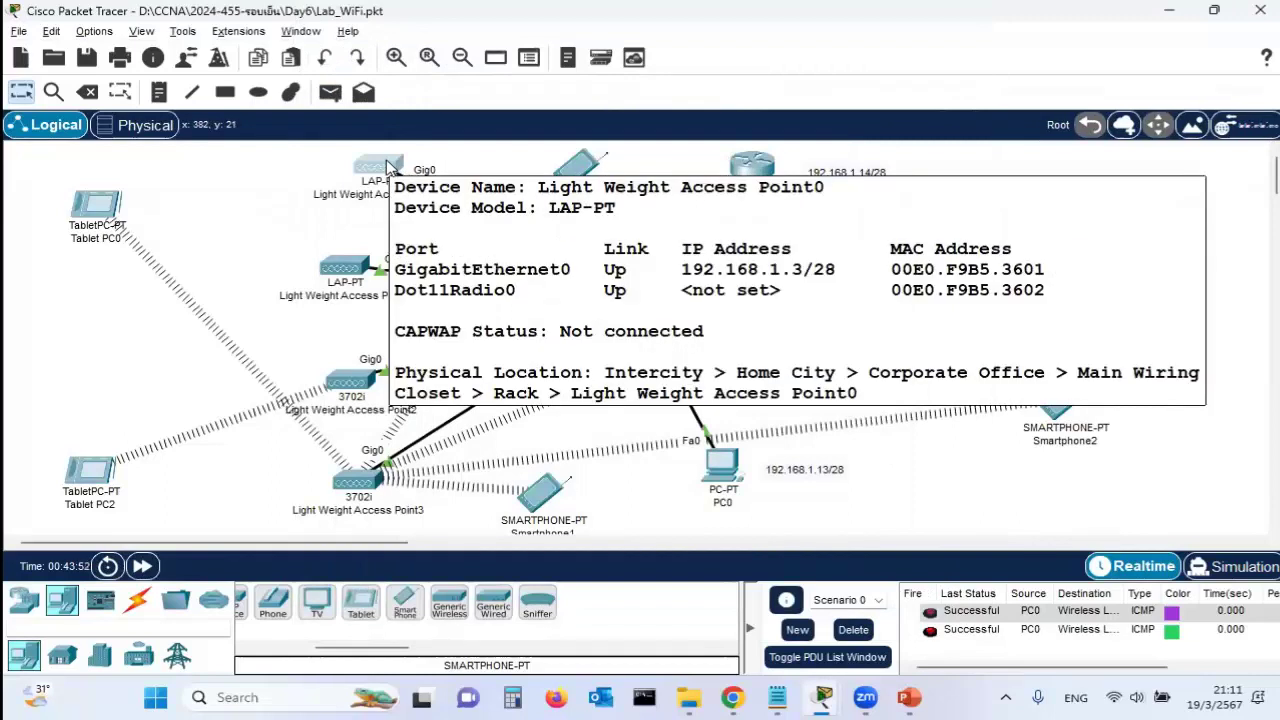